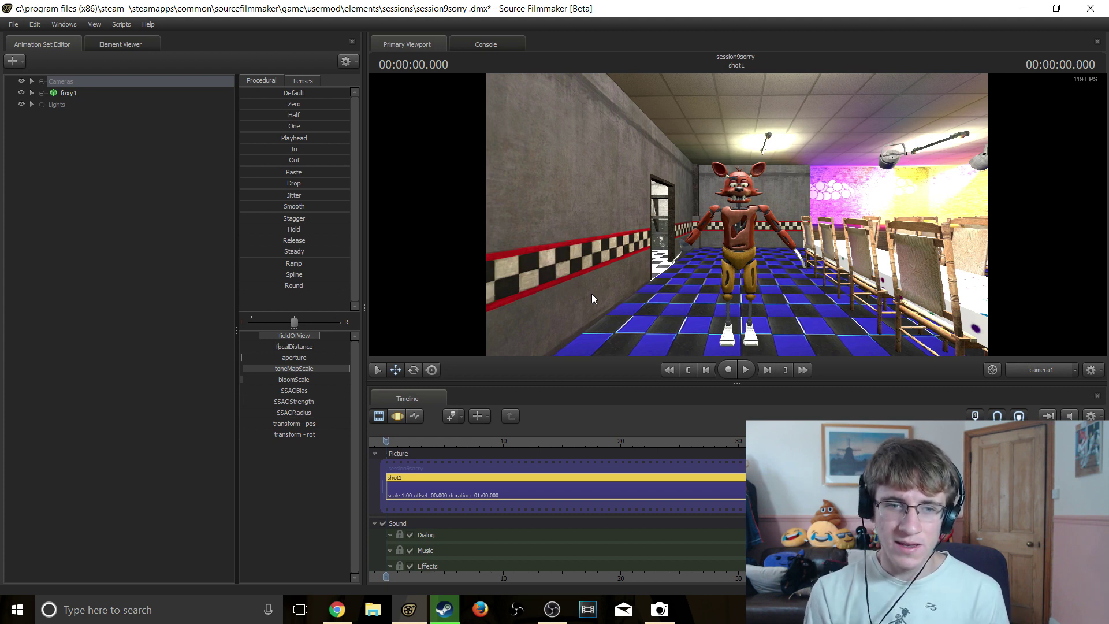
- Switch from camera1 to the work camera and show the timeline in the Motion Editor
key(w)
drag(591, 293, 526, 305)
key(w)
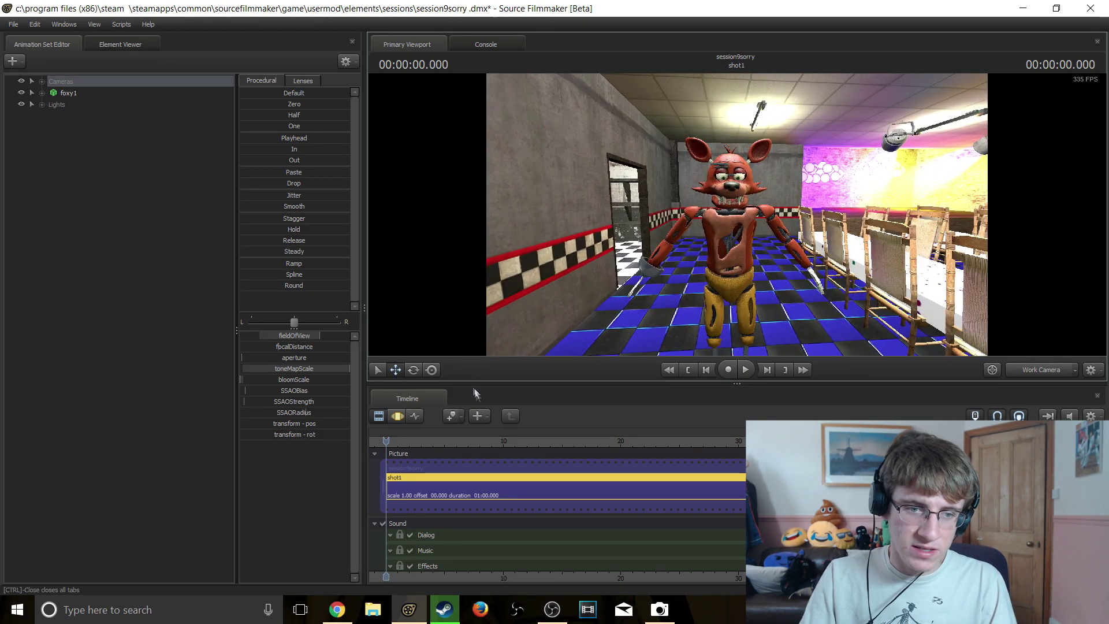
click(398, 416)
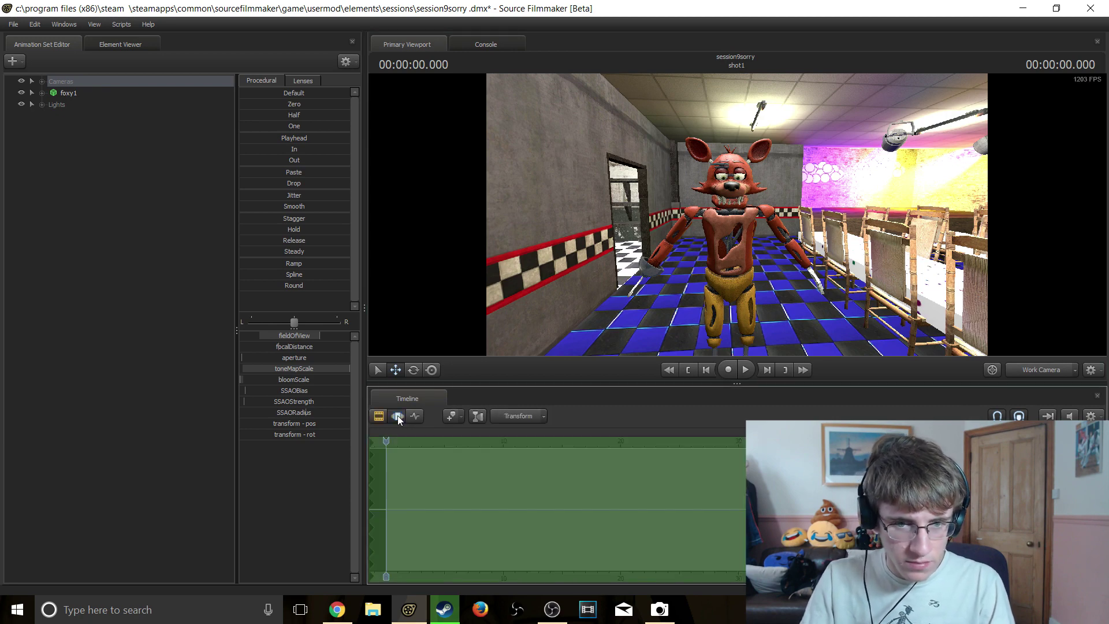
- Rotate the Foxy model's right upper arm down so it hangs at the side of the body
key(w)
drag(588, 306, 581, 313)
right_drag(595, 308, 737, 214)
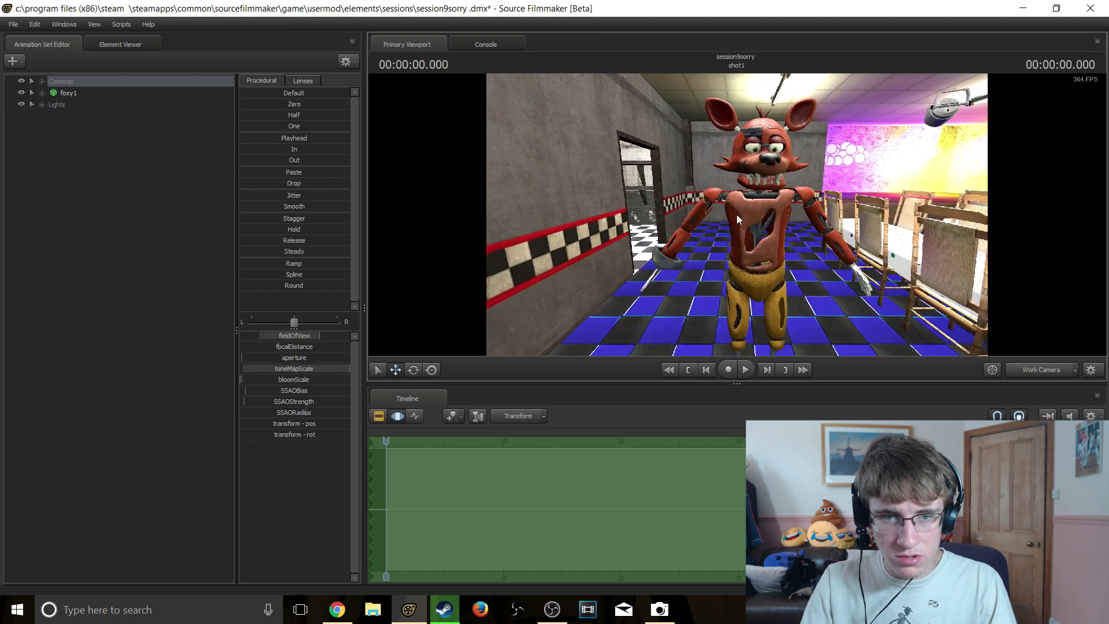
click(704, 209)
click(413, 370)
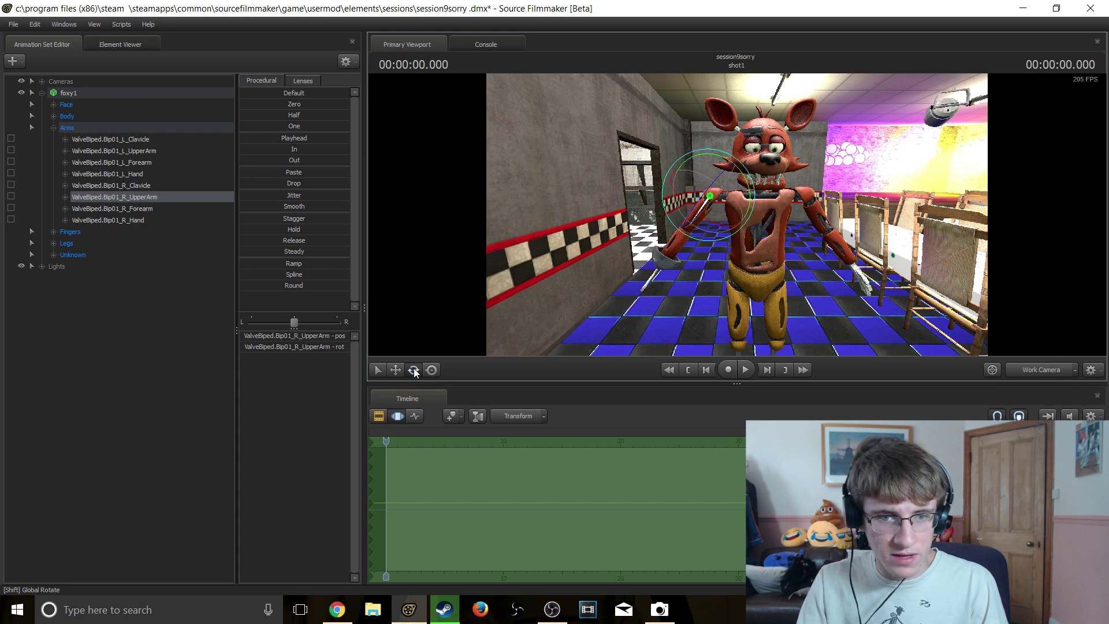
drag(745, 171, 716, 145)
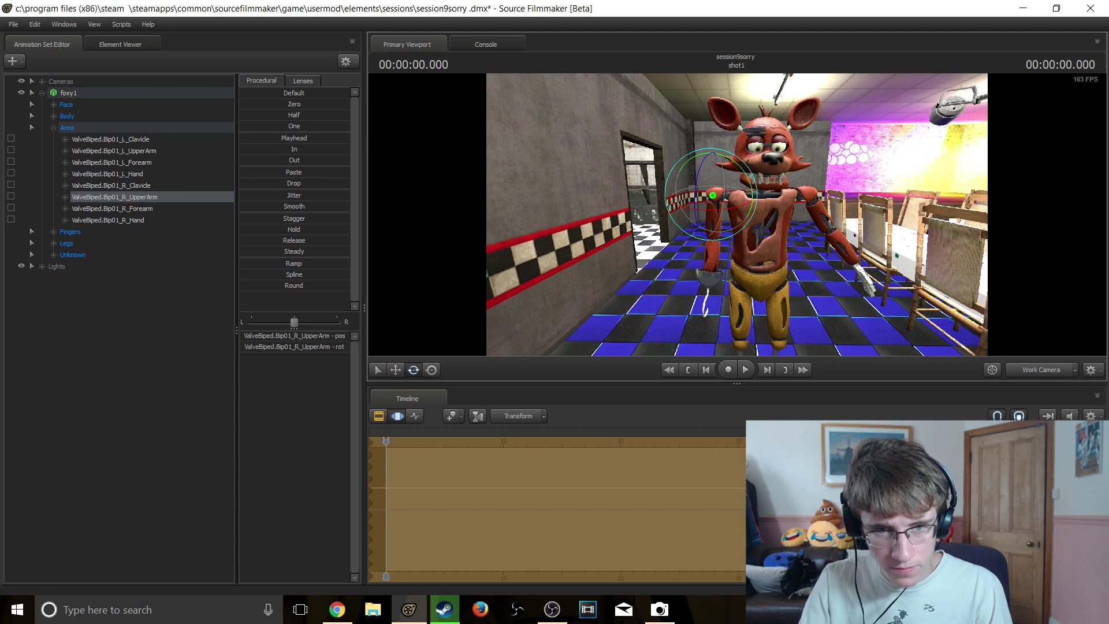
key(w)
key(d)
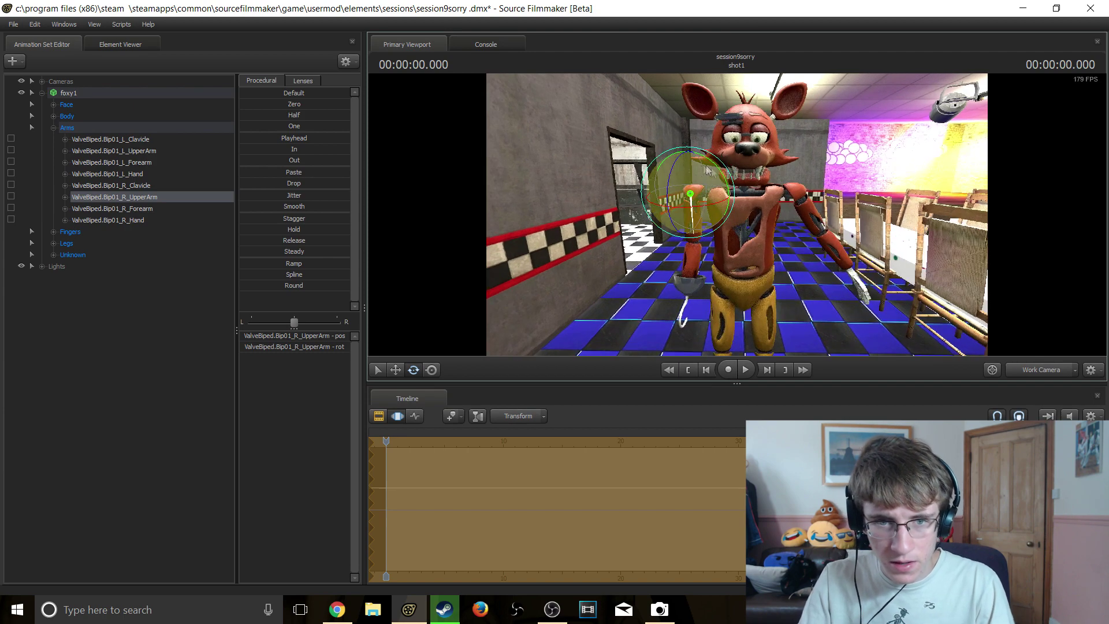
drag(708, 169, 723, 175)
- Rotate the Foxy model's left upper arm down so it hangs at the side of the body
key(ctrl)
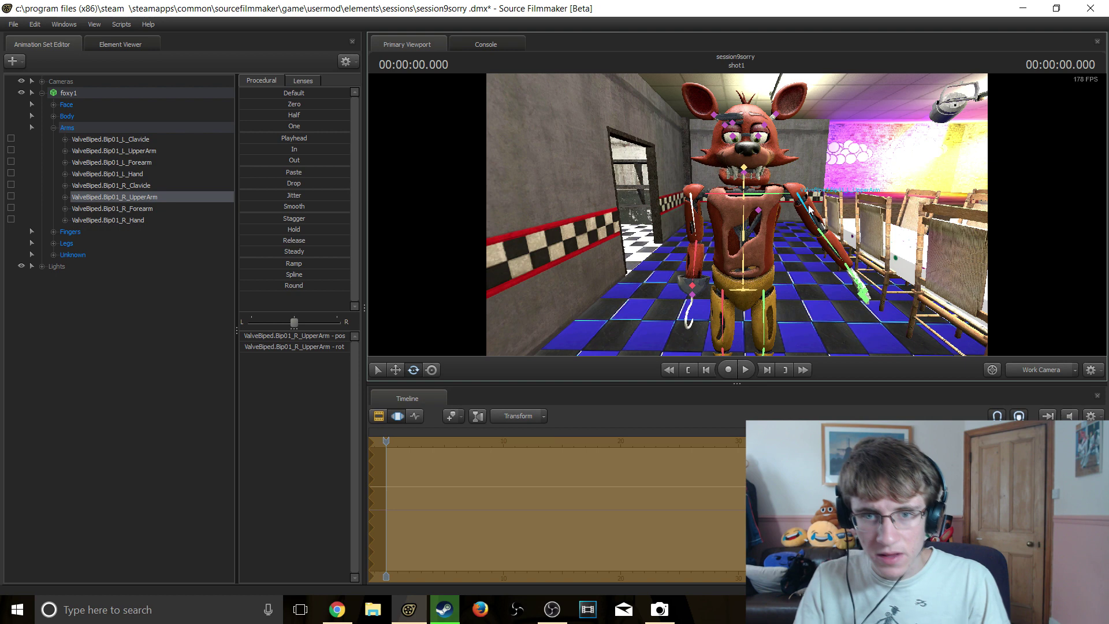
ctrl+click(808, 207)
mouse_move(764, 184)
mouse_down()
mouse_move(781, 159)
mouse_move(775, 169)
mouse_up()
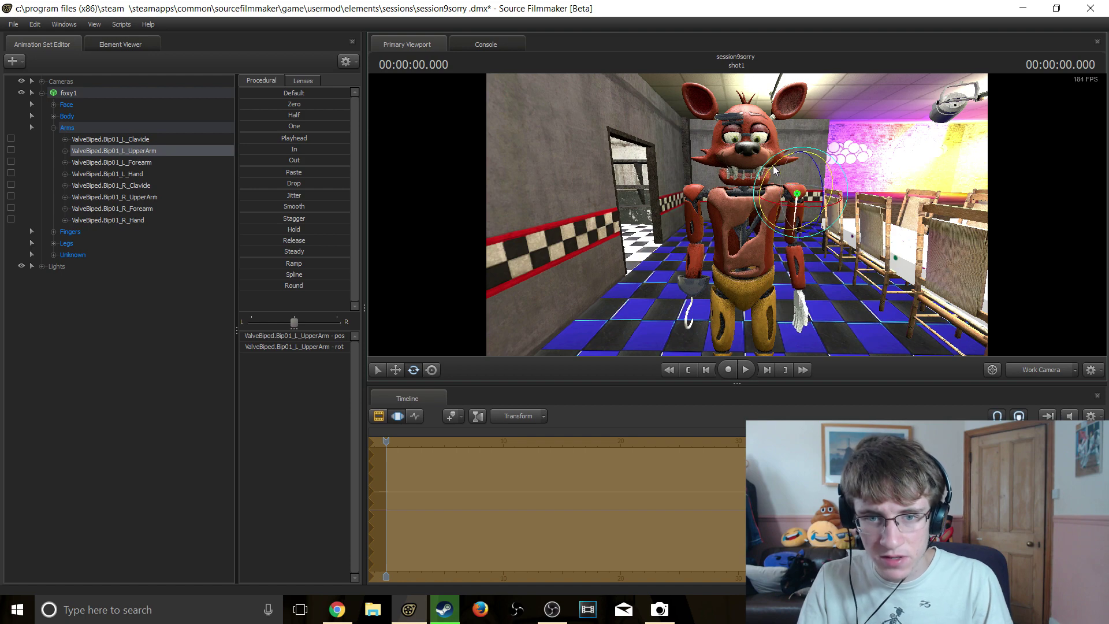
- Select the left and right upper arm bones alternately in foxy1's Arms group to locate them on the model
key(ctrl)
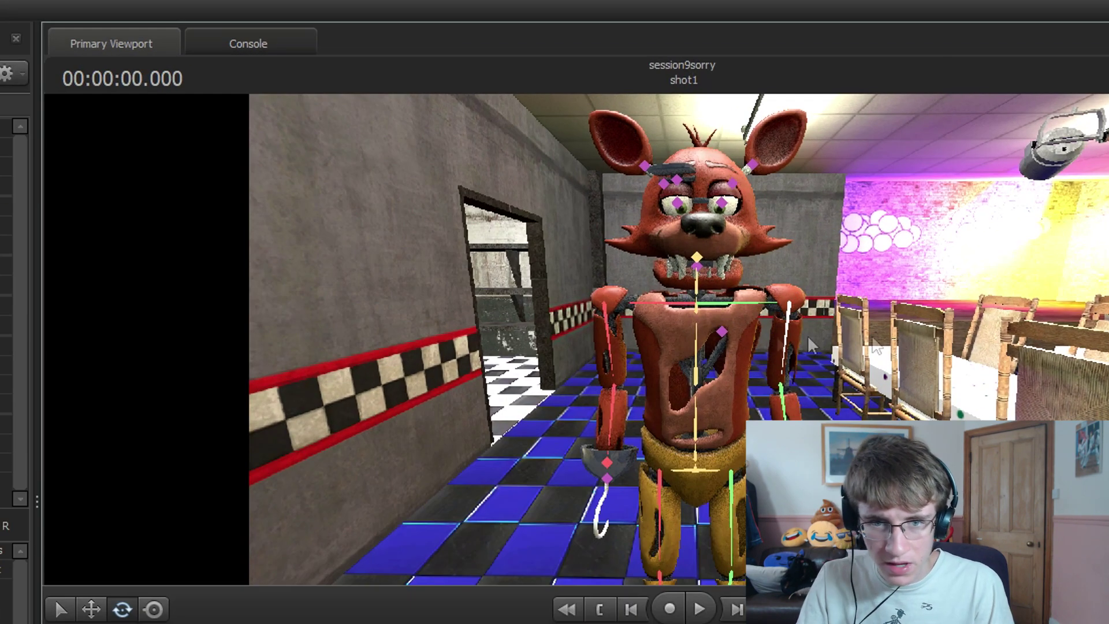
click(788, 323)
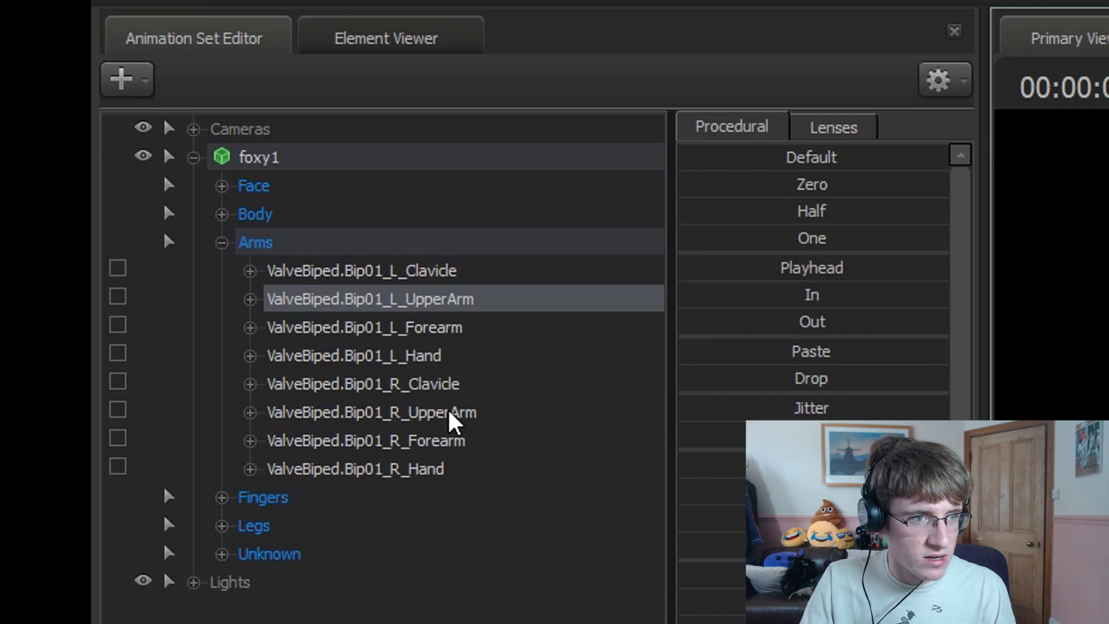
click(449, 416)
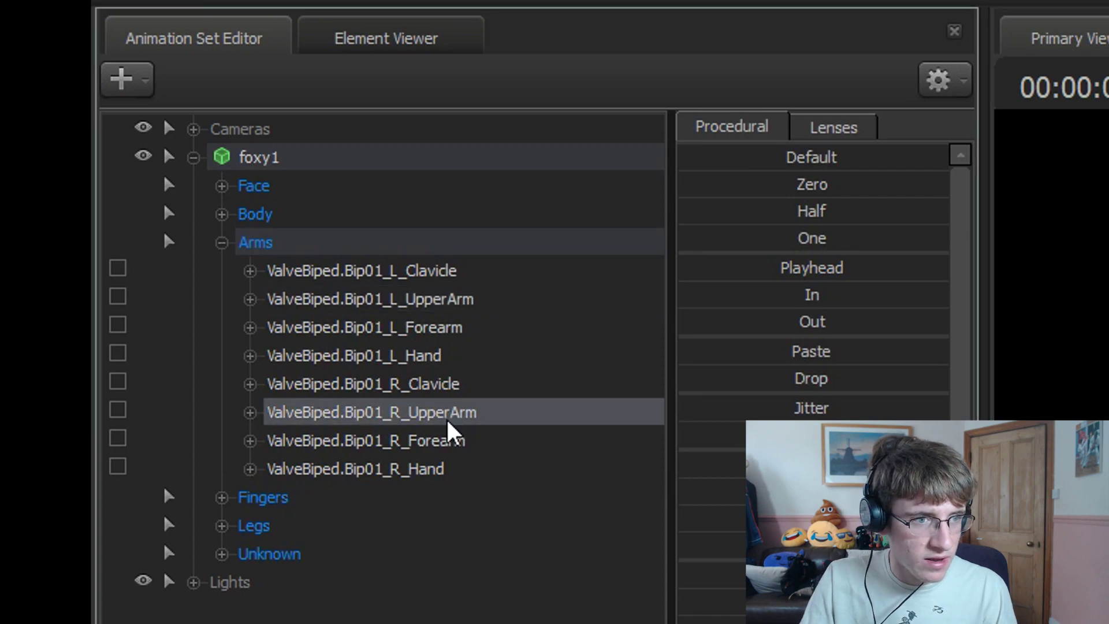
click(473, 306)
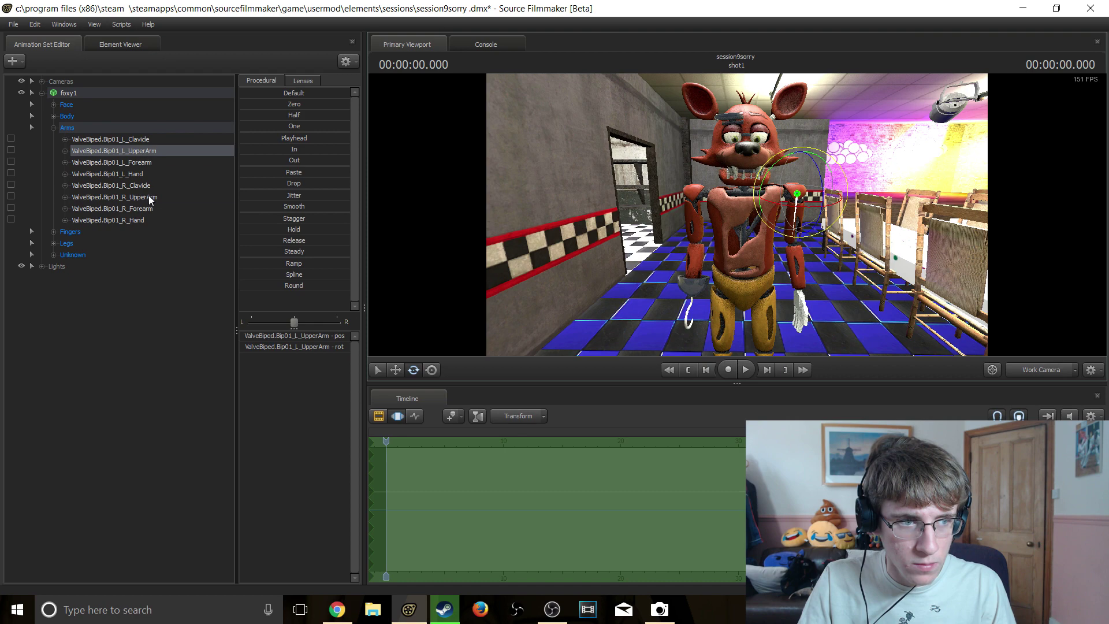
click(148, 197)
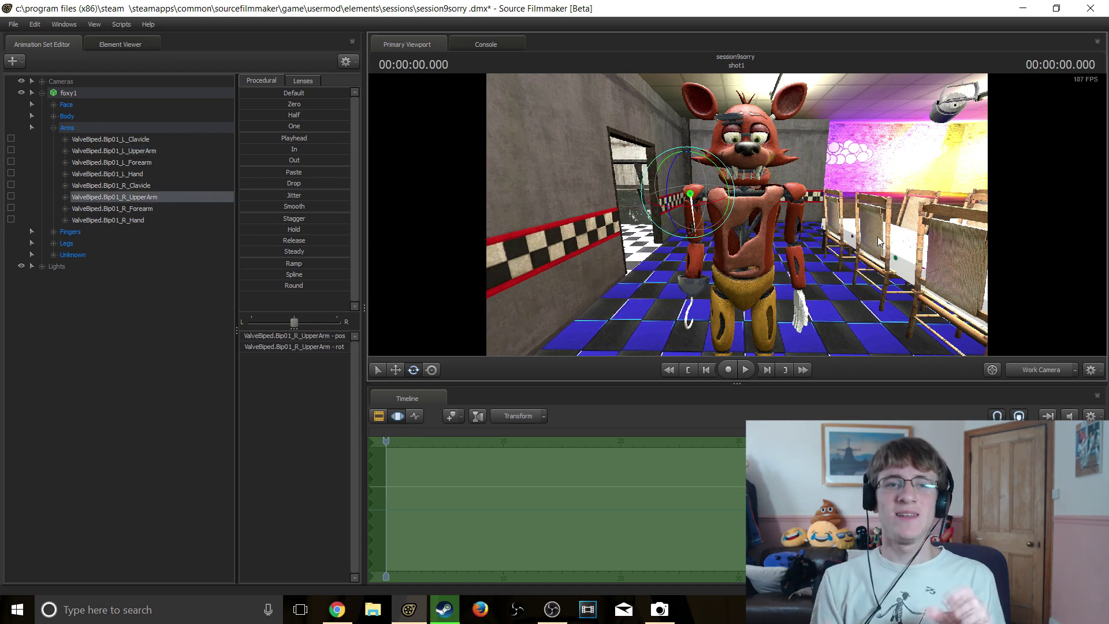
- Try rotating the Foxy model's left and right thighs into a walking pose
drag(880, 242, 886, 220)
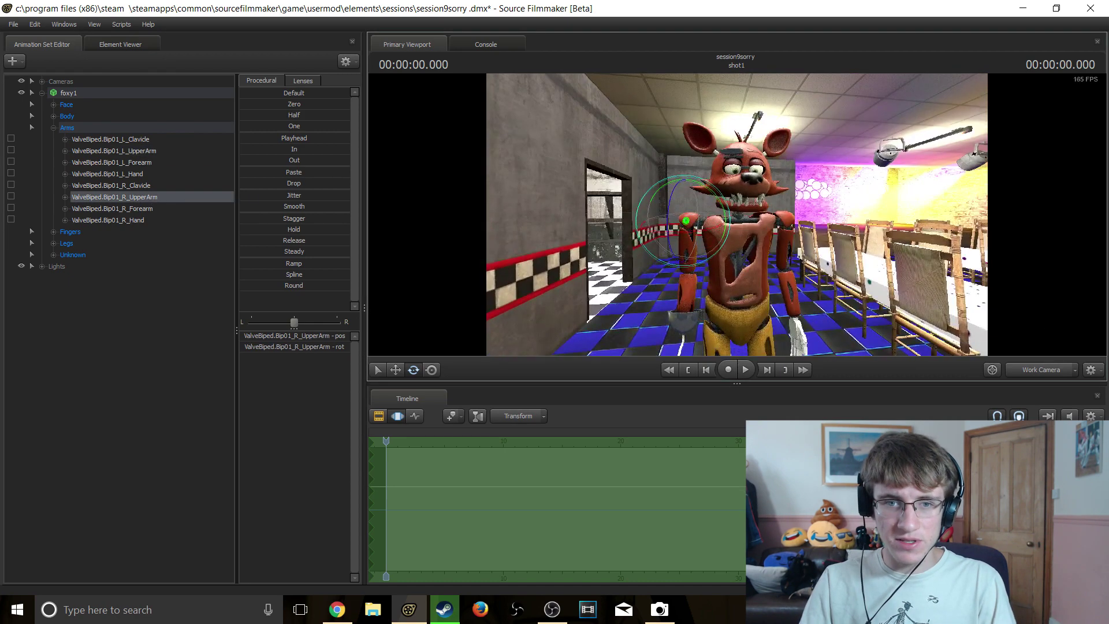
drag(797, 234, 797, 258)
key(s)
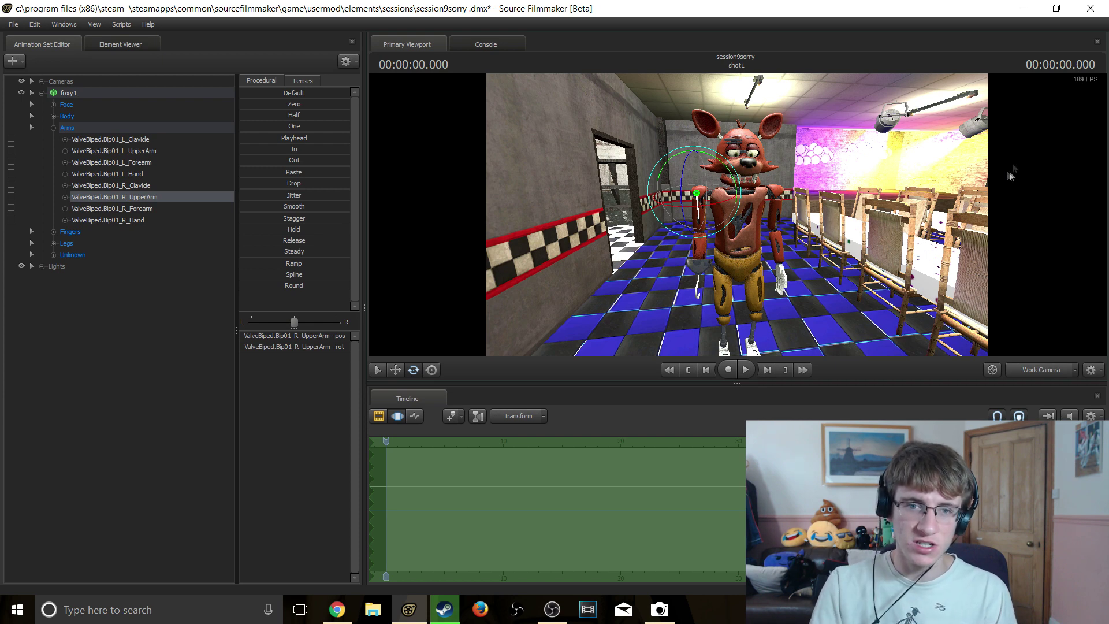
click(740, 298)
drag(741, 299, 748, 301)
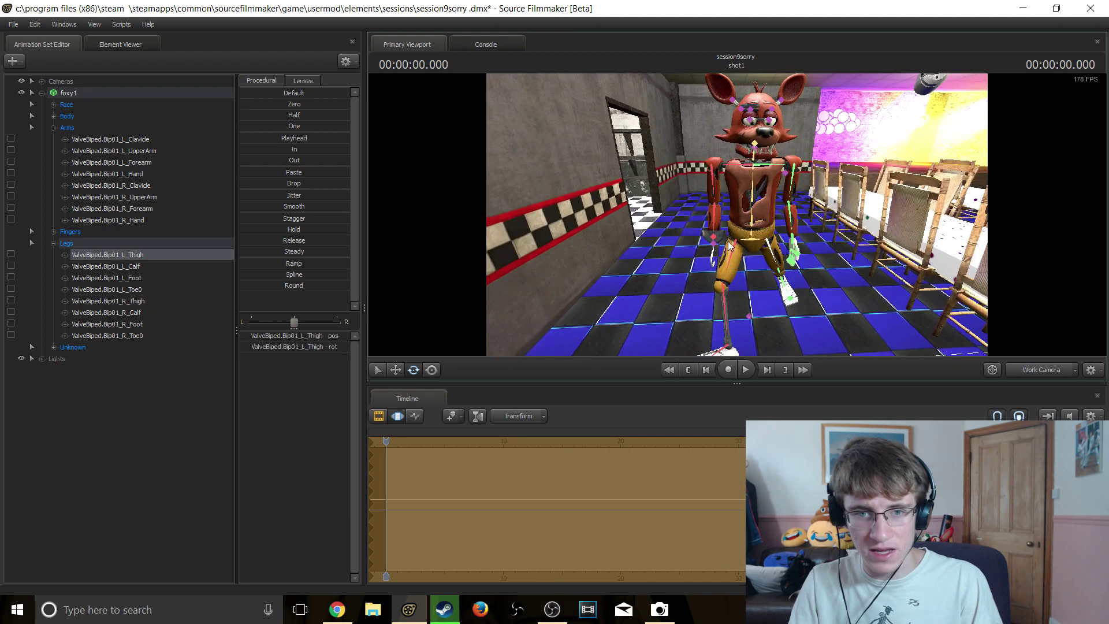
click(709, 235)
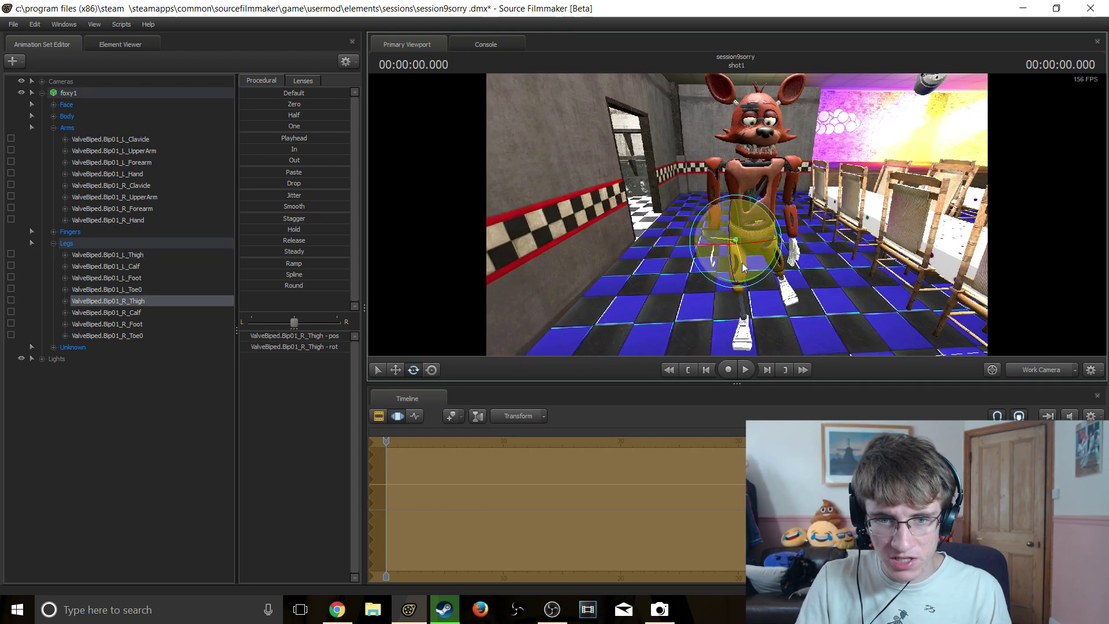
click(748, 247)
mouse_move(748, 244)
mouse_down()
mouse_move(748, 231)
mouse_move(766, 234)
mouse_up()
- Undo the rotations made to both thighs
key(ctrl+z)
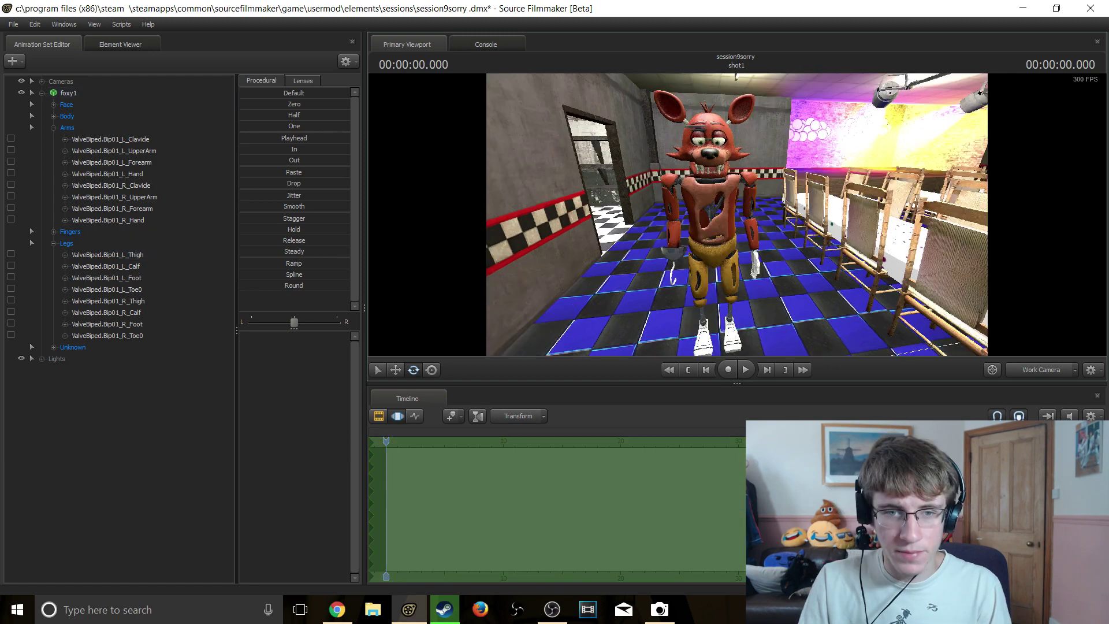
mouse_move(764, 233)
mouse_down()
mouse_move(755, 242)
mouse_move(758, 233)
mouse_up()
key(z)
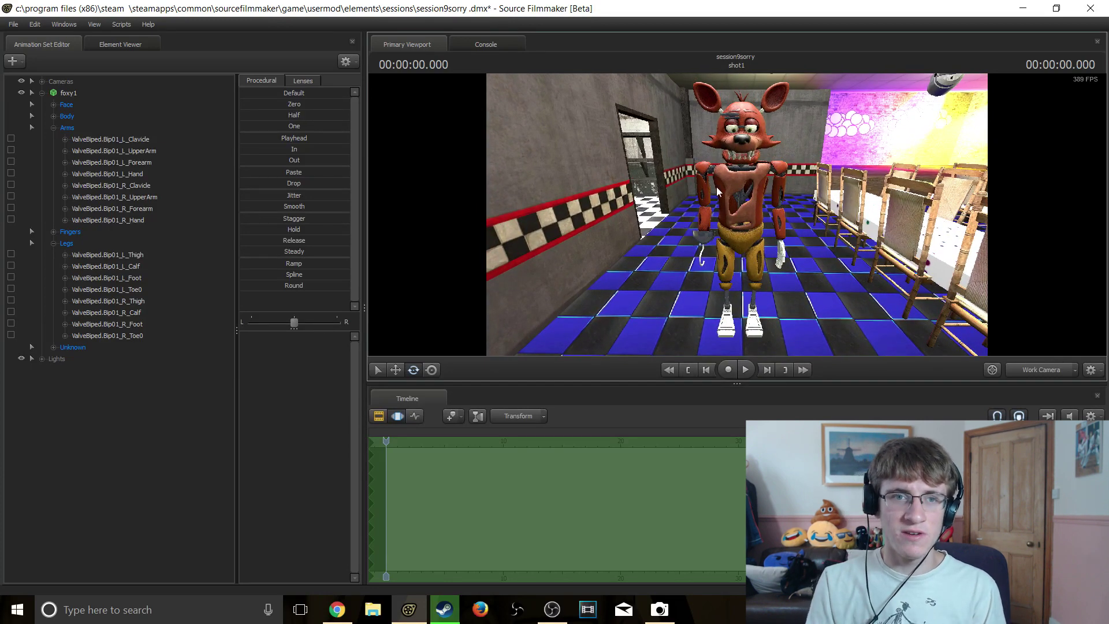
drag(707, 194, 739, 219)
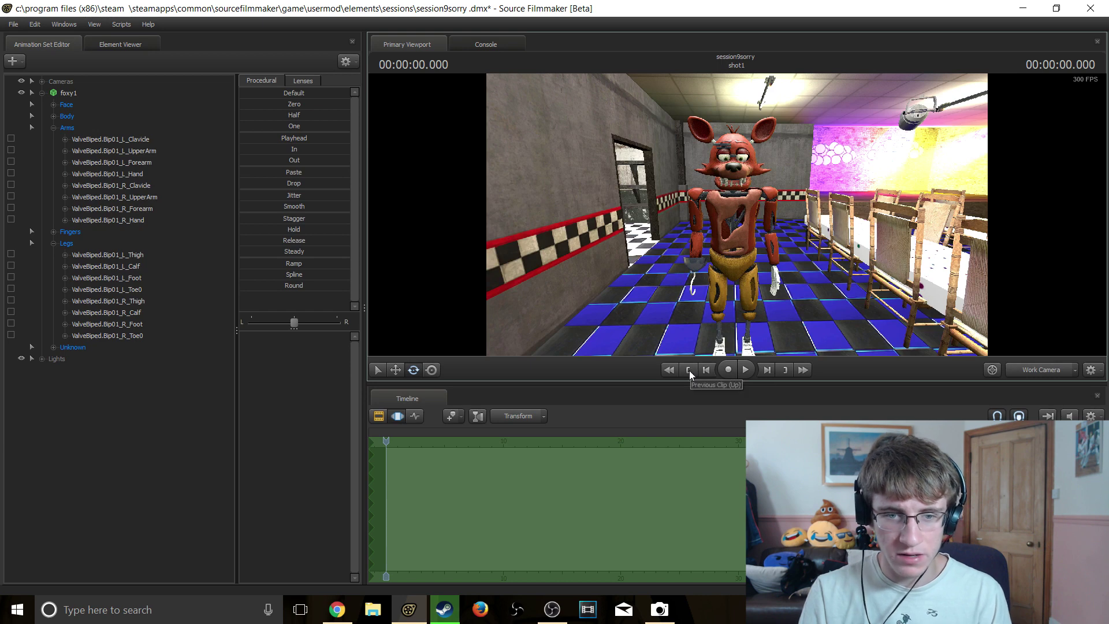
- Open the Graph Editor and select the whole foxy1 animation set
click(414, 417)
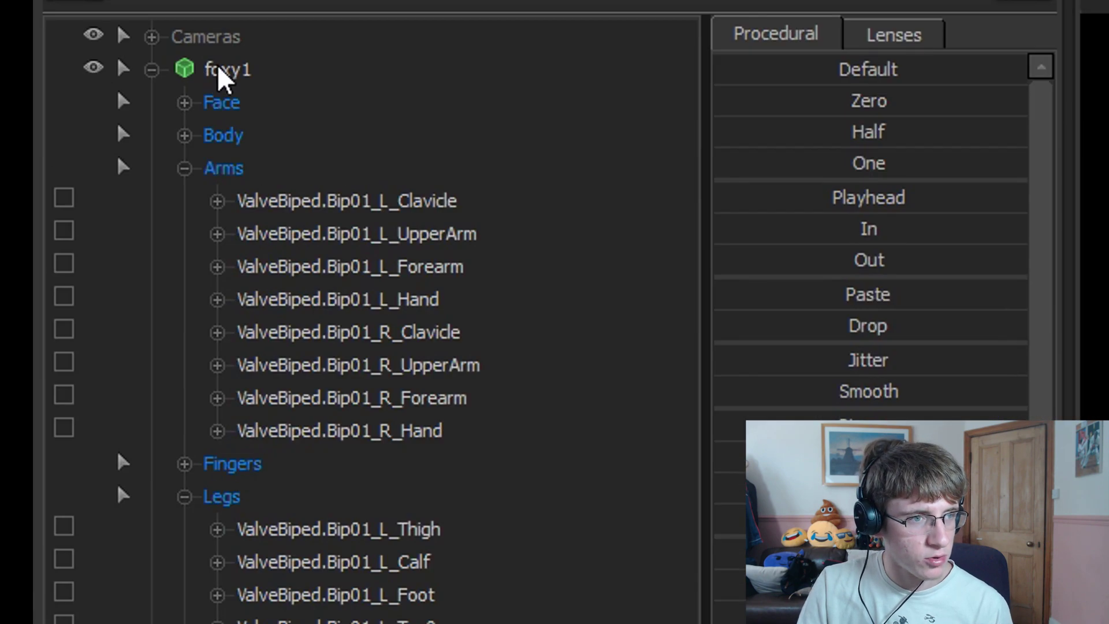
click(189, 77)
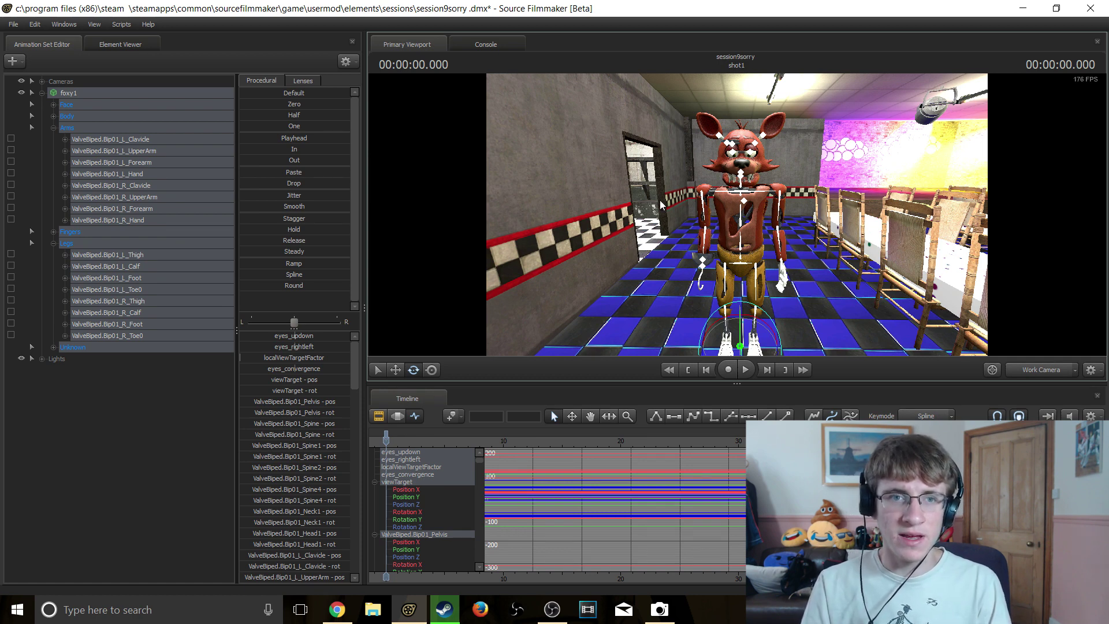
- Fly the work camera around the room to view the Foxy model from the side, across the chairs
key(w)
drag(660, 201, 844, 235)
key(w)
key(w)
key(w)
key(w)
key(x)
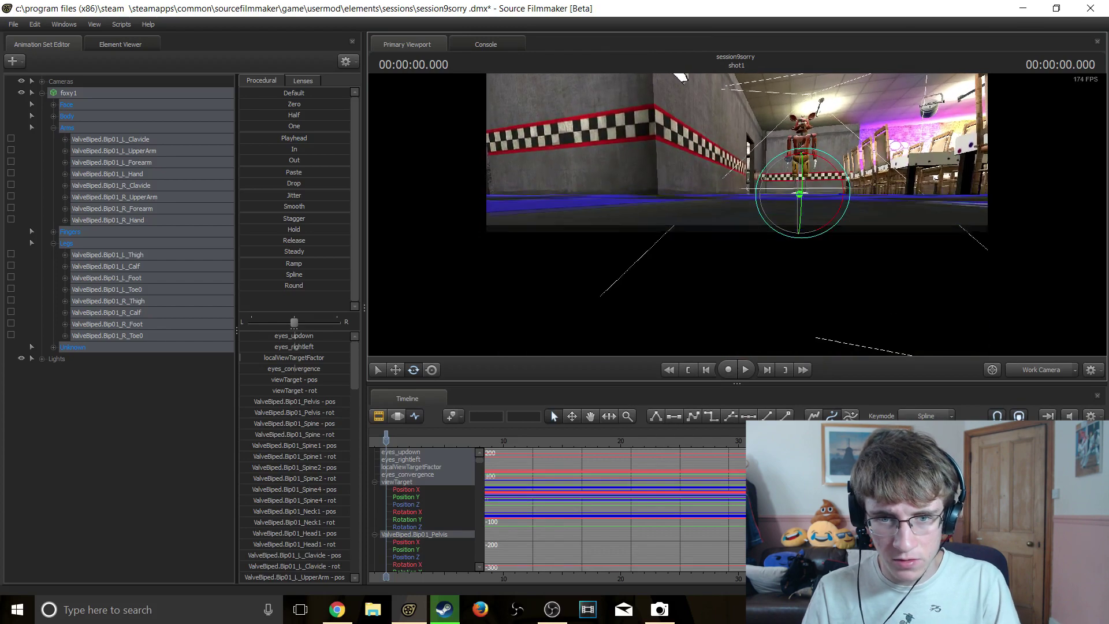
key(z)
key(x)
key(w)
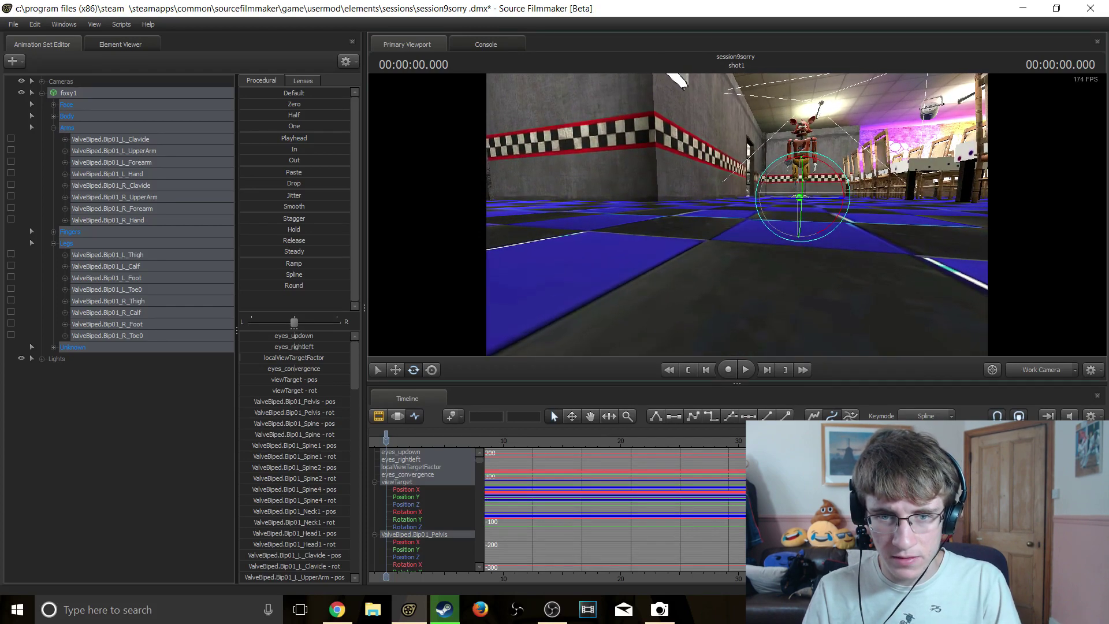
drag(738, 215, 710, 222)
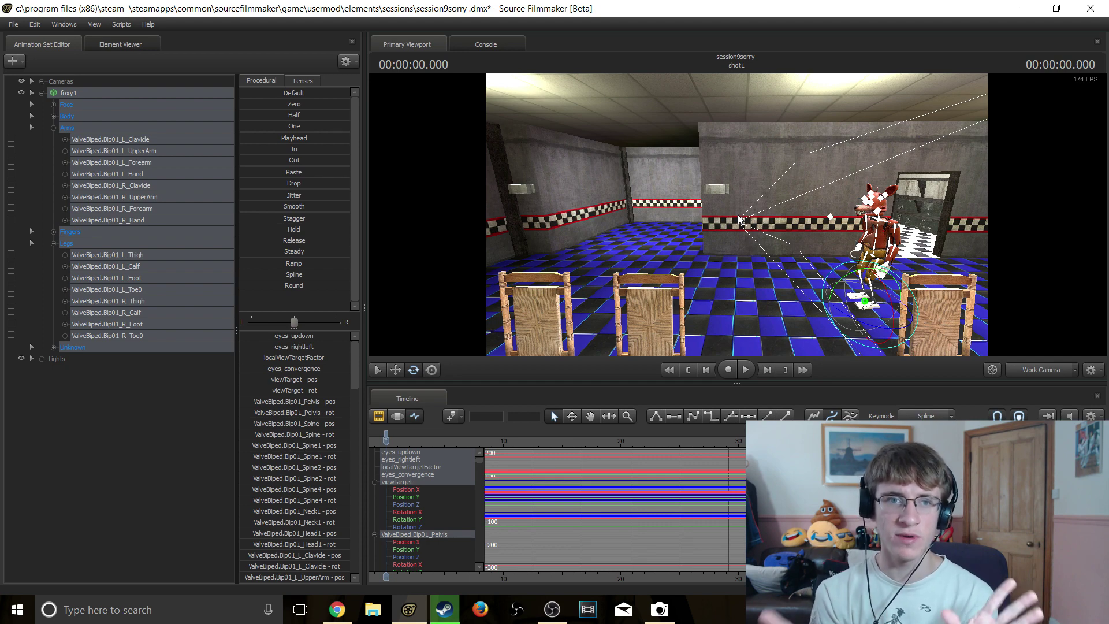
- Play the timeline and stop the playhead at about 5 seconds (00:00:04.958)
key(space)
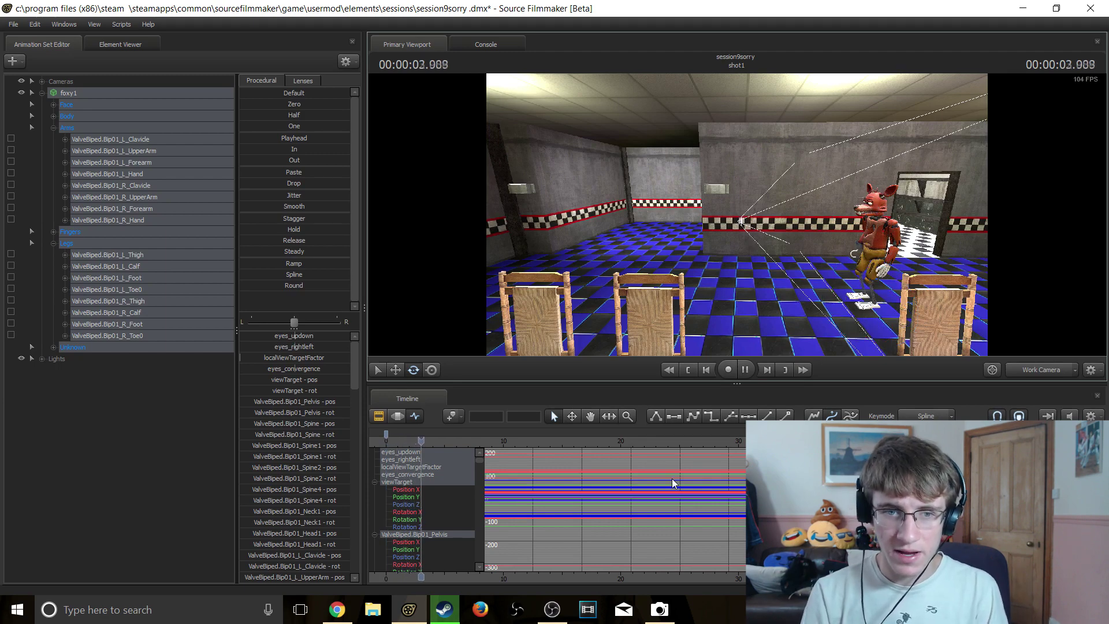
key(space)
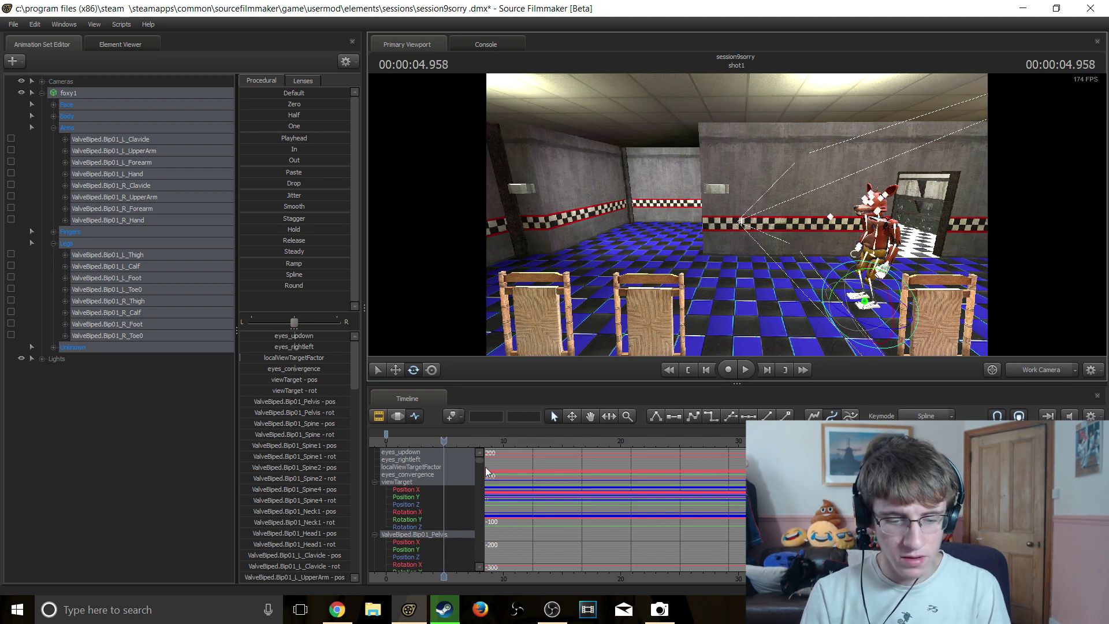
scroll(475, 450, up, 1)
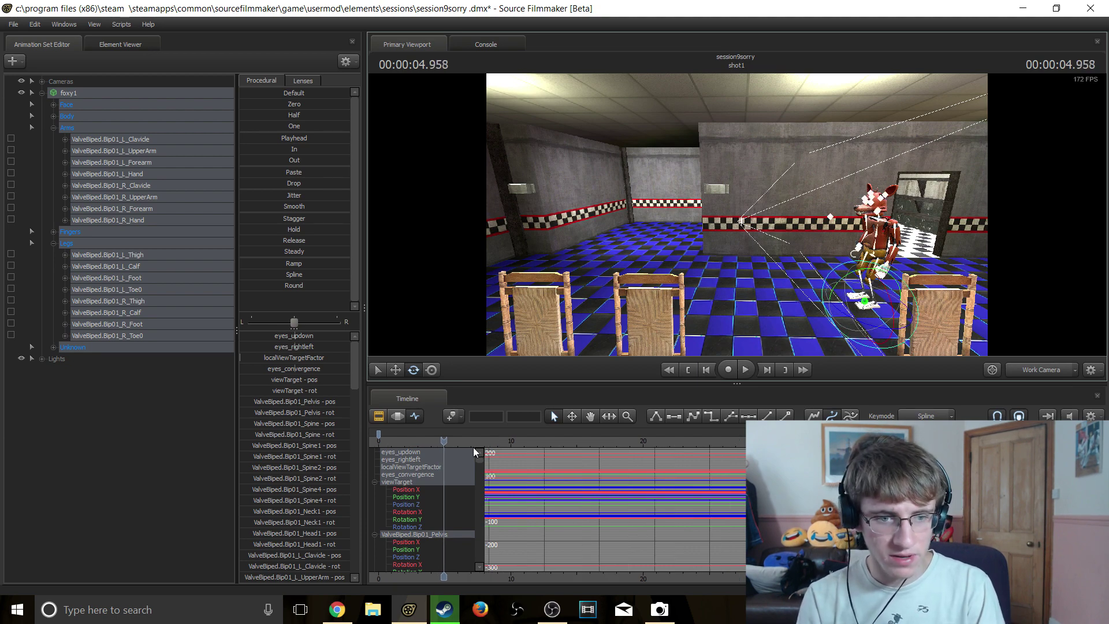
scroll(511, 465, down, 2)
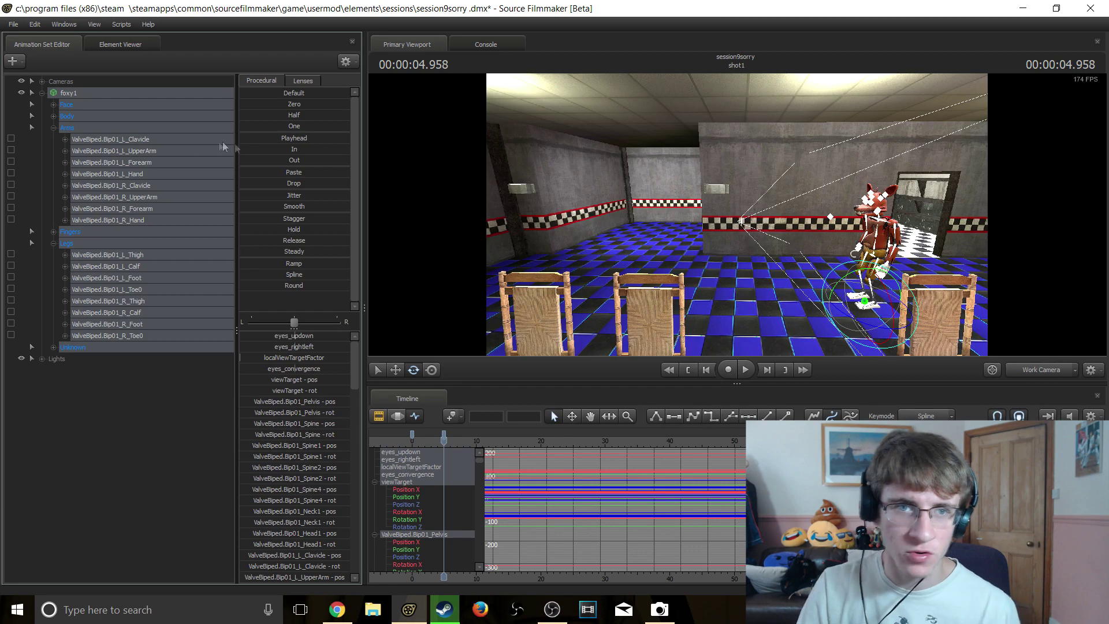
- Select foxy1's Body group instead of Arms and expand it to list rootTransform and the spine bones
click(67, 128)
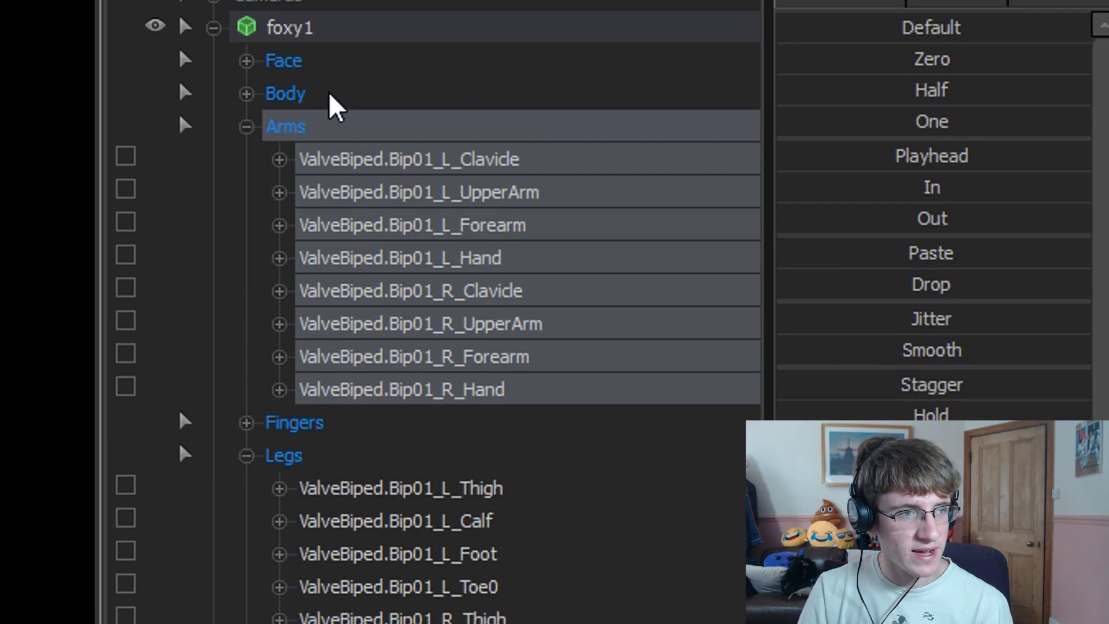
click(75, 117)
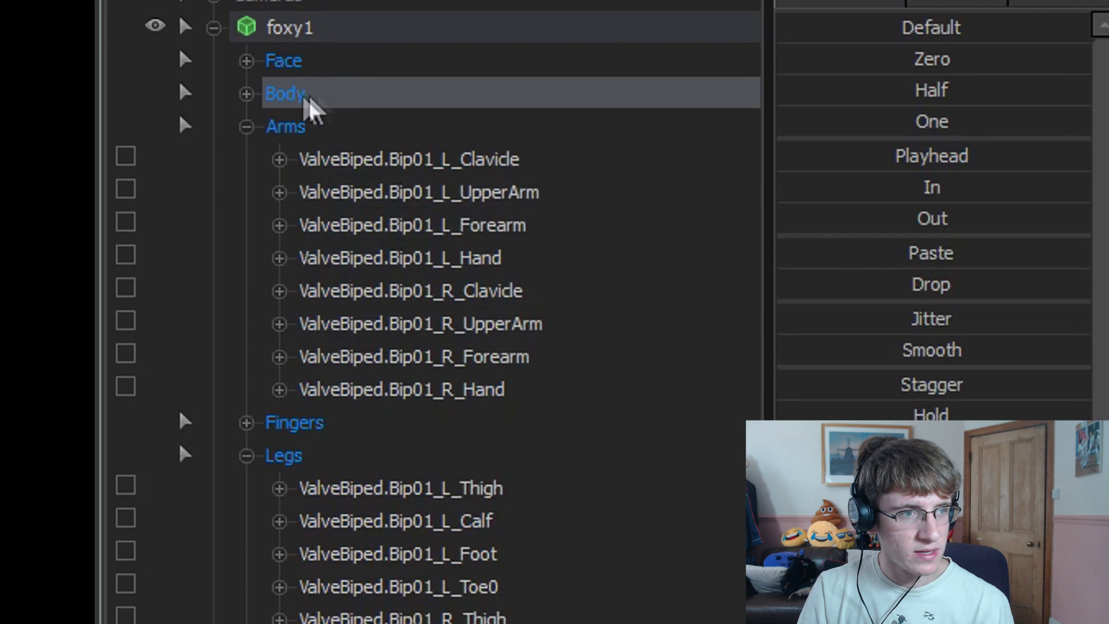
click(246, 93)
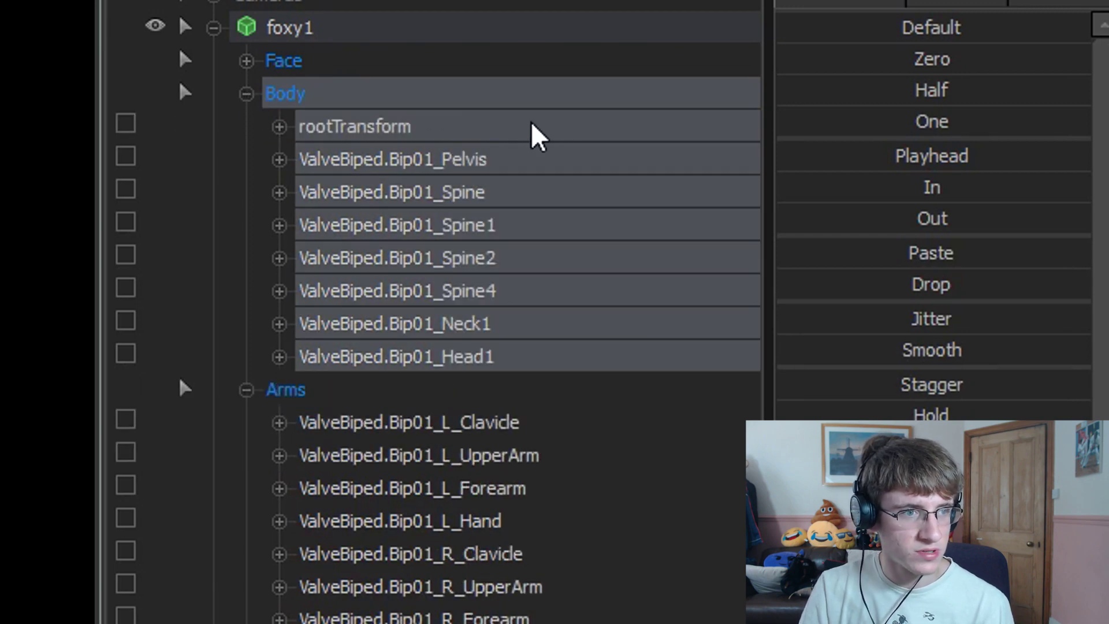
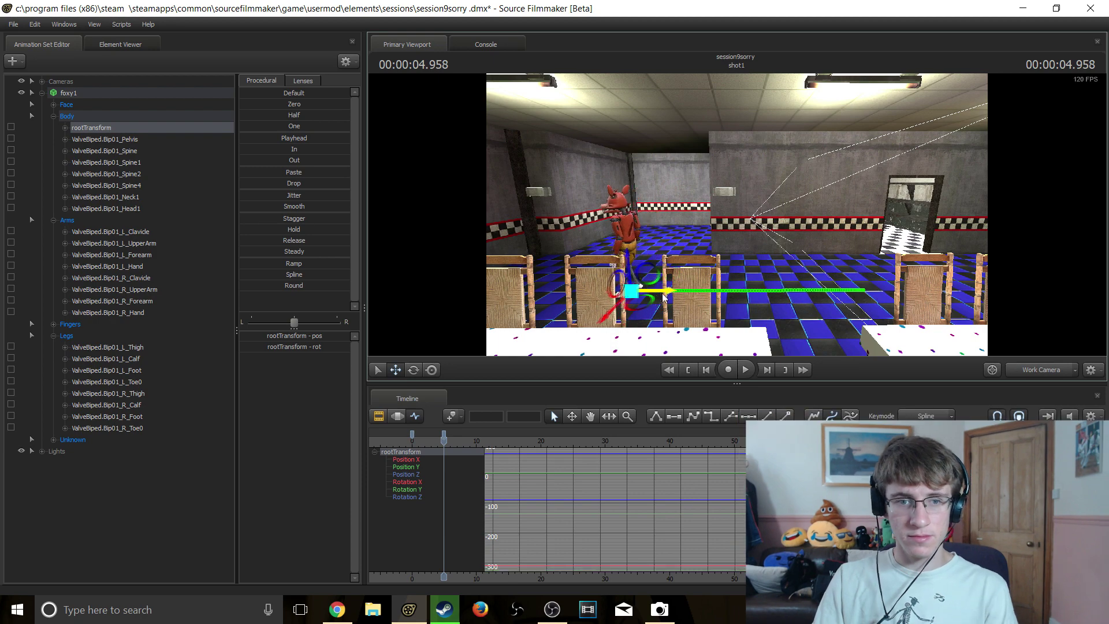
- Move foxy1's rootTransform slightly further forward in the direction the model faces, at the 4.958-second playhead
key(a)
drag(773, 164, 763, 199)
key(w)
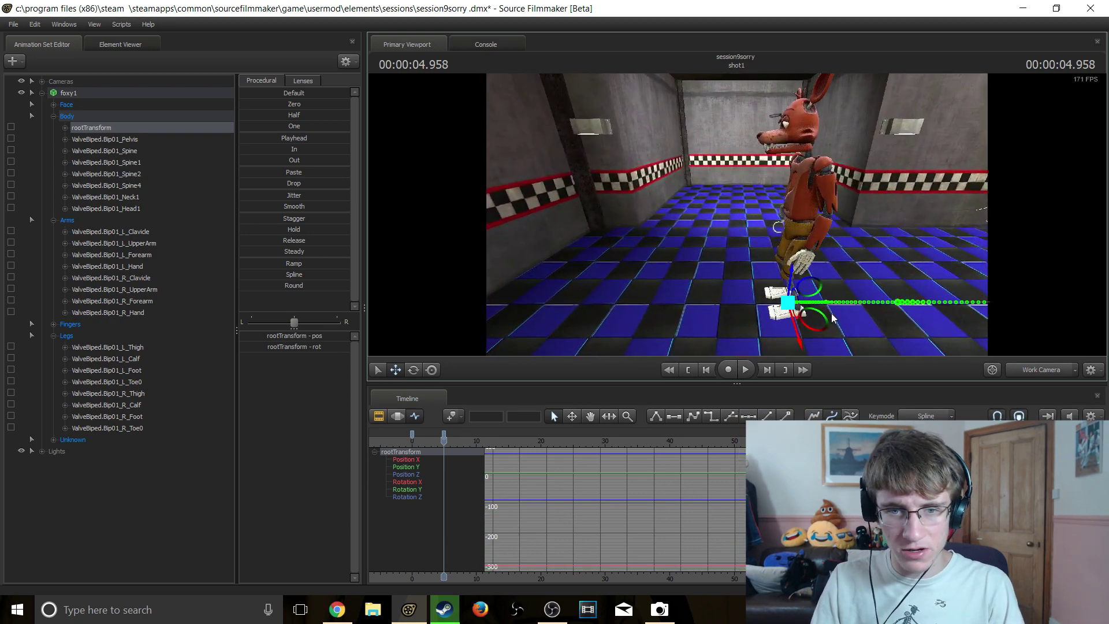
drag(811, 301, 797, 305)
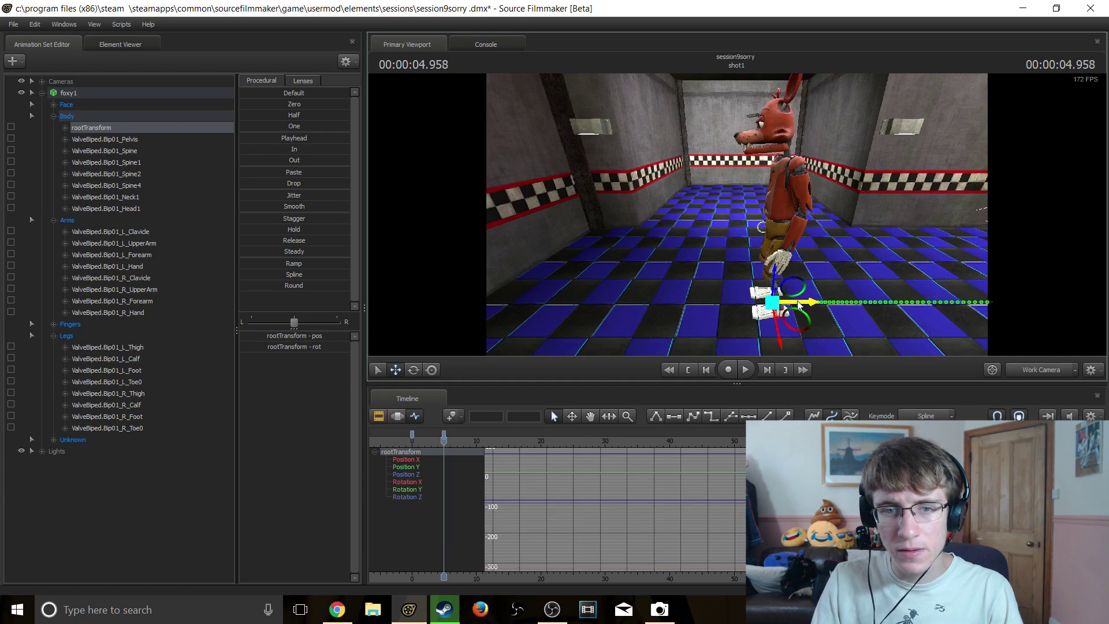
- Compare foxy1's start and end positions at 0 and 4.958 seconds, viewed from across the tables and chairs
key(s)
drag(896, 248, 927, 229)
drag(737, 214, 740, 217)
key(w)
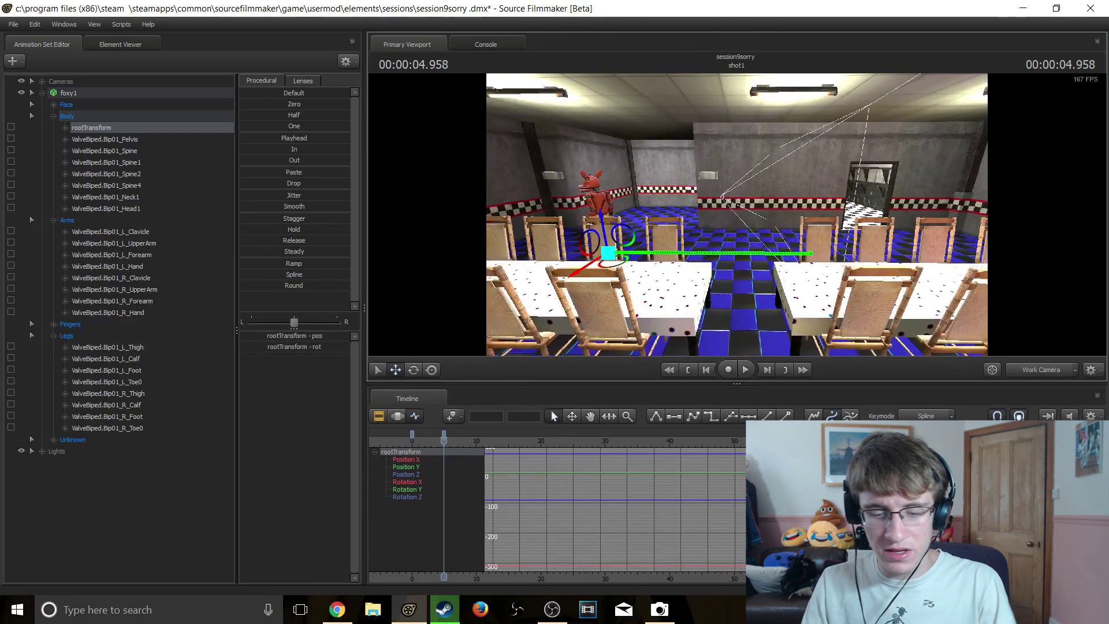
key(Home)
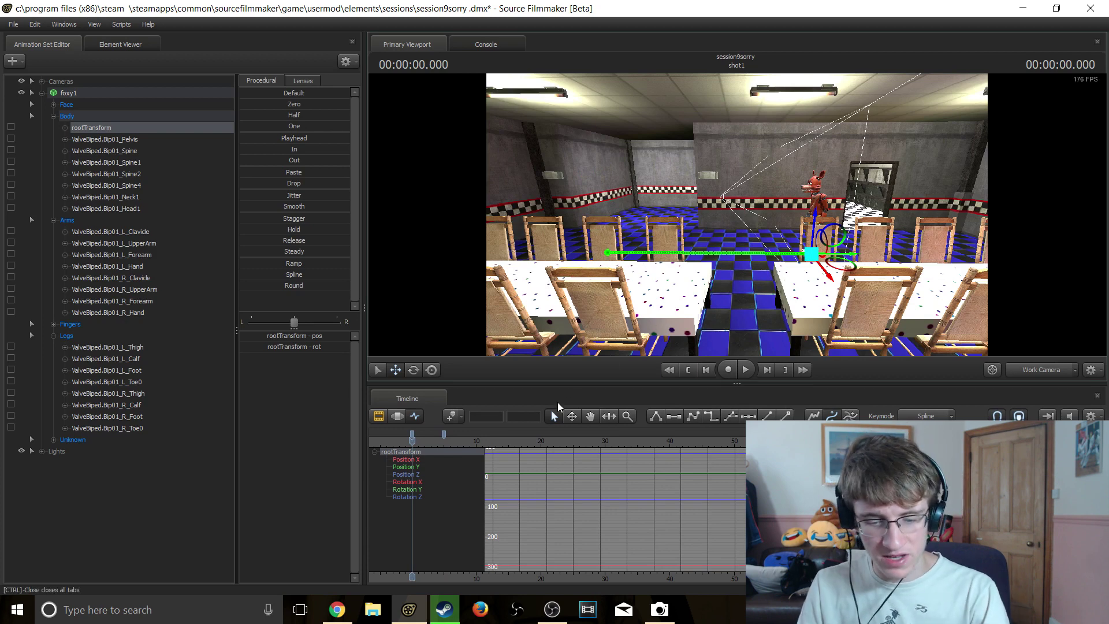
key(Down)
key(Home)
key(Up)
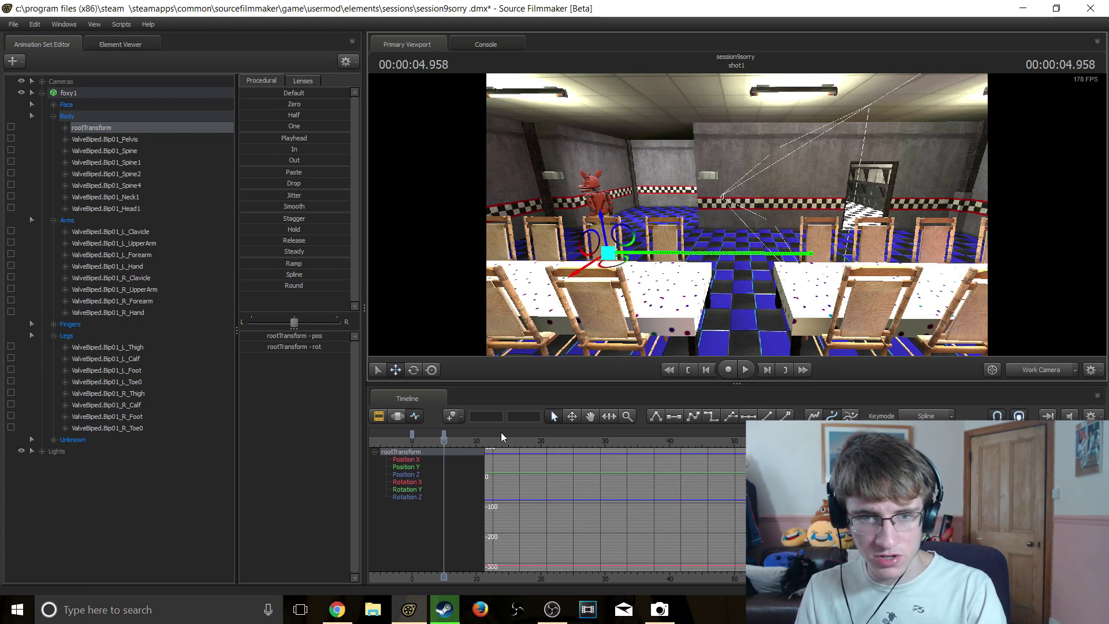
key(Home)
key(Up)
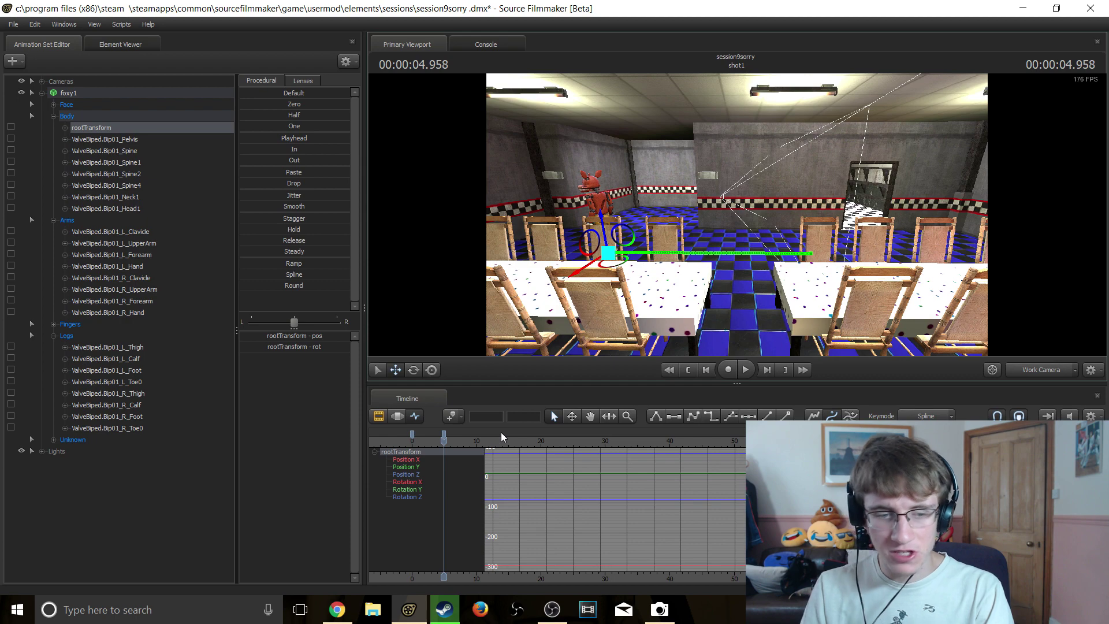
key(Up)
key(Home)
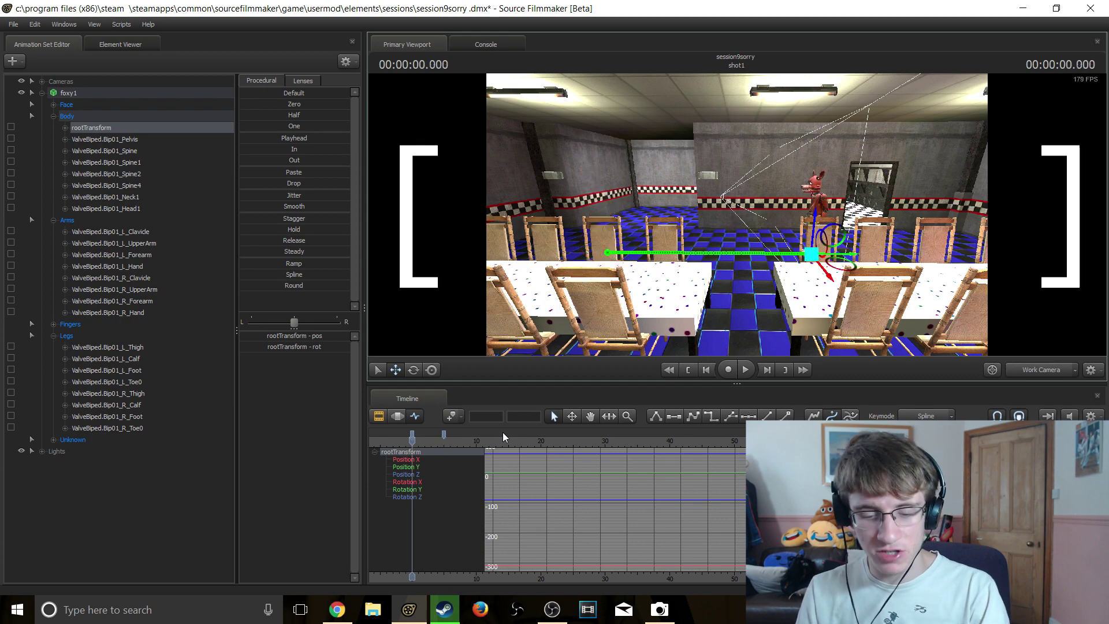
key(Up)
key(Home)
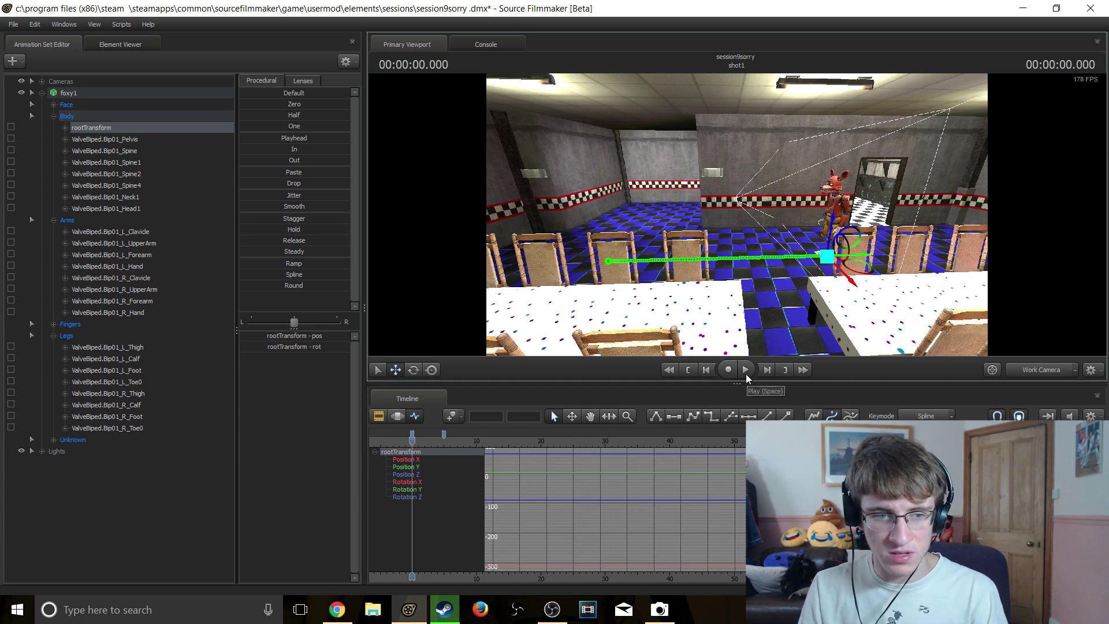
- Play the walk animation from the start while following foxy1 with the work camera, and stop playback
drag(683, 284, 668, 279)
key(a)
key(s)
drag(736, 214, 737, 215)
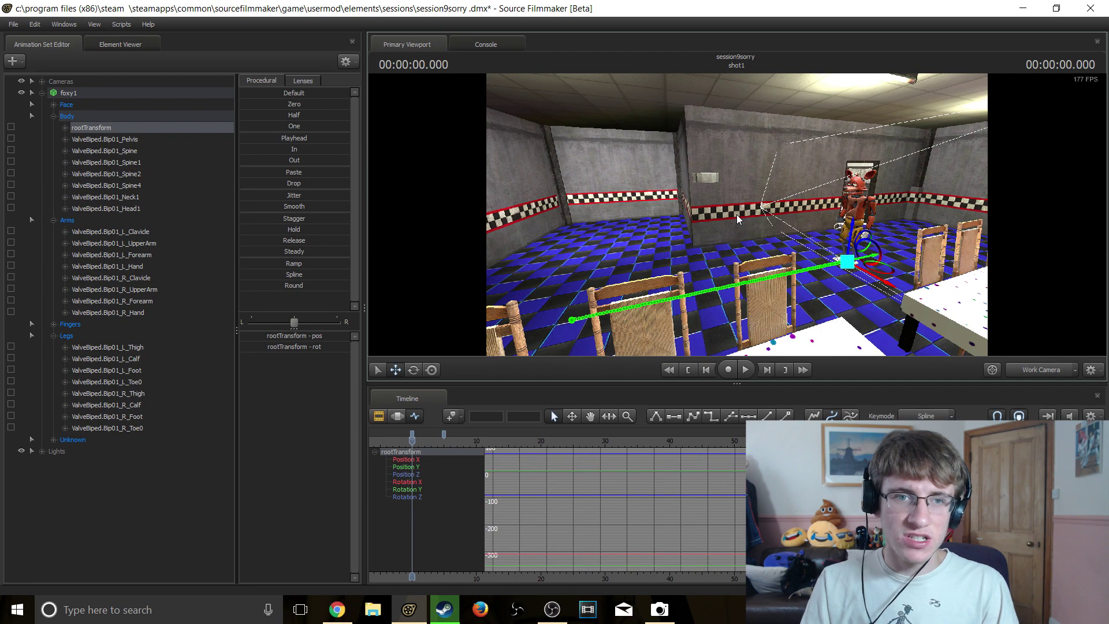
drag(736, 214, 737, 214)
key(space)
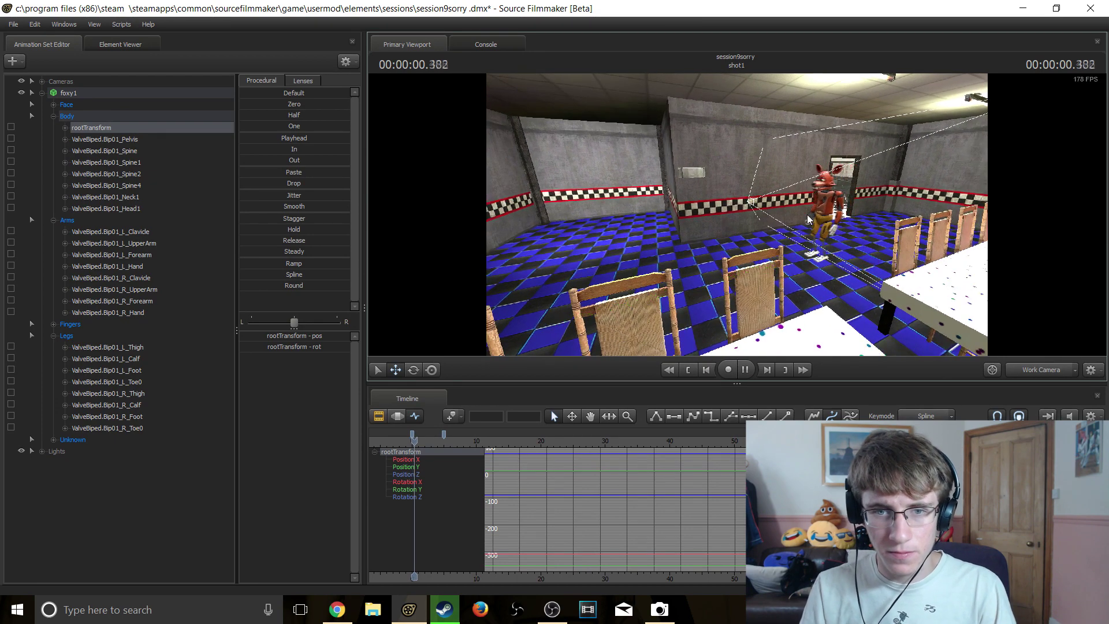
drag(807, 215, 743, 214)
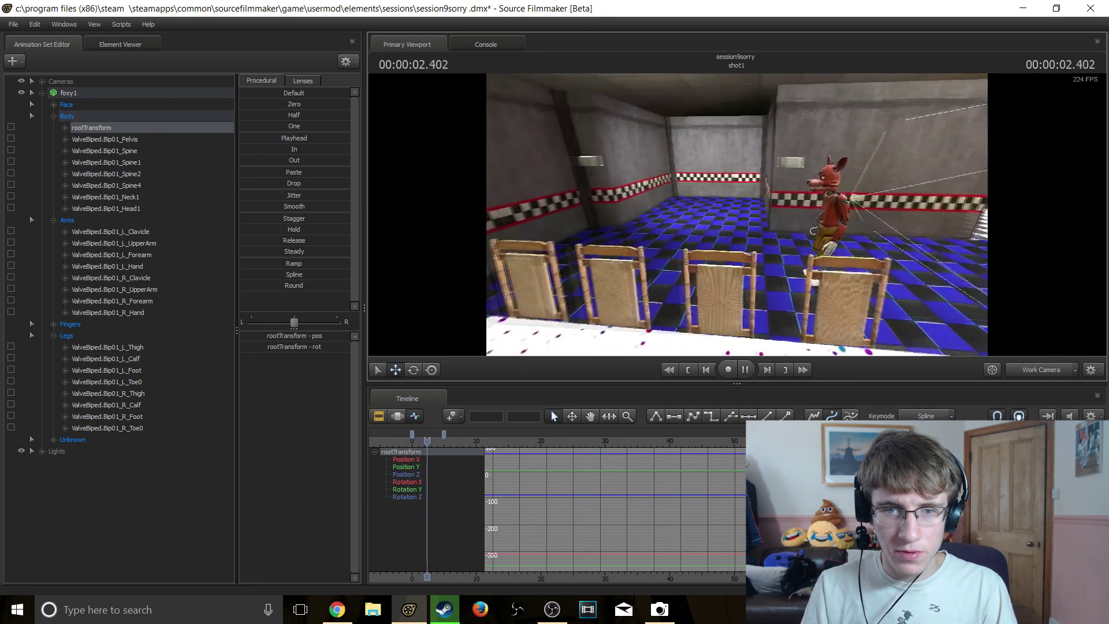
drag(692, 327, 691, 326)
key(space)
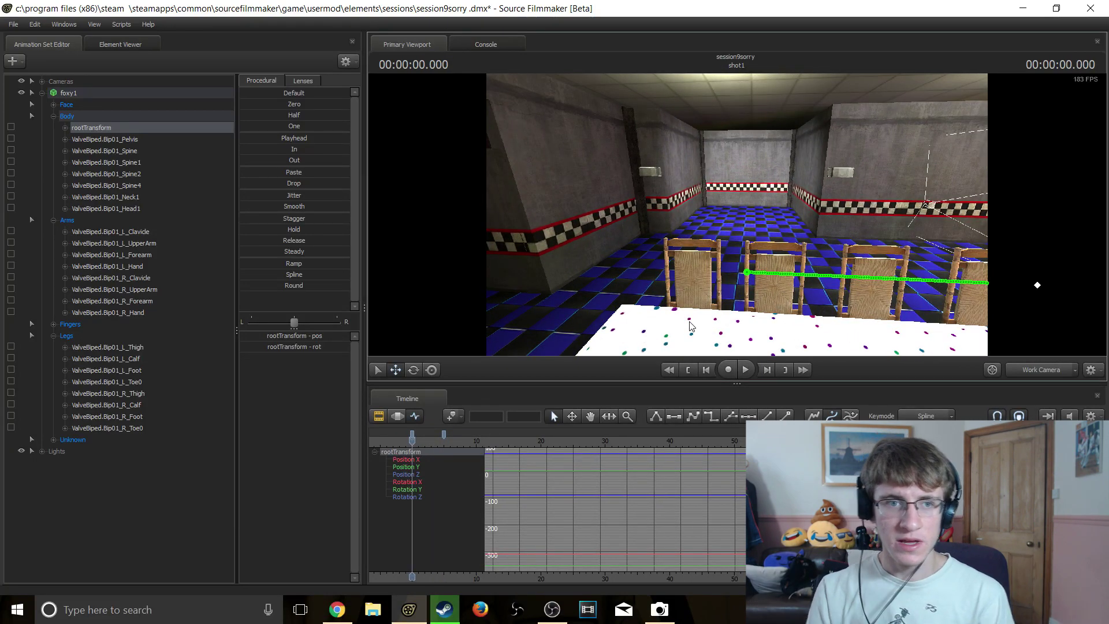
- Move foxy1's rootTransform end key from frame 119 to frame 72 and play the faster movement
drag(557, 317, 757, 202)
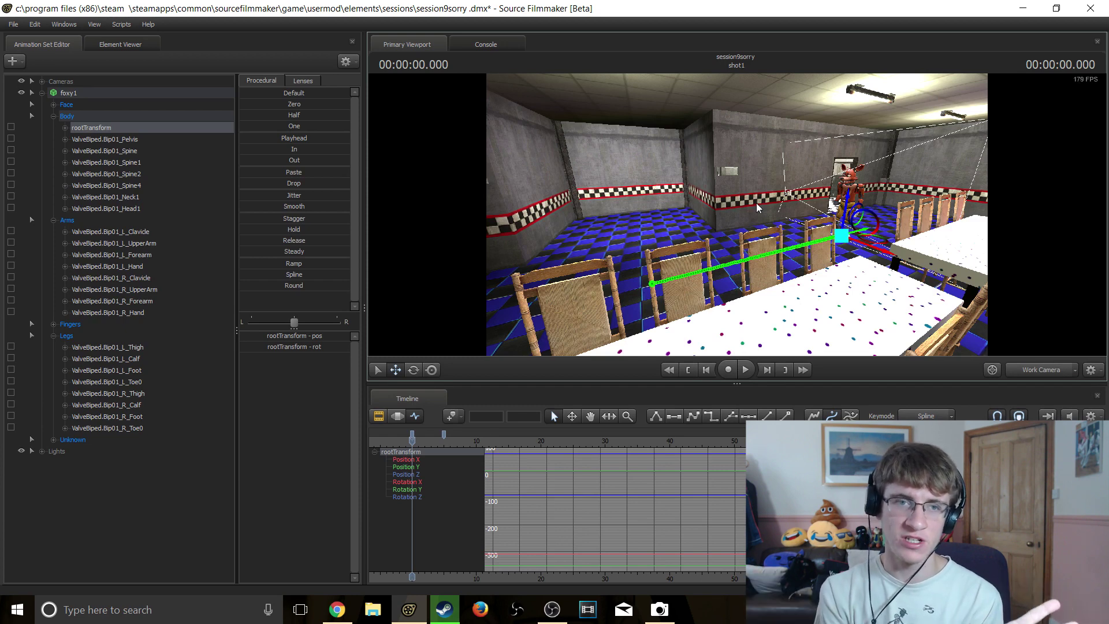
click(446, 435)
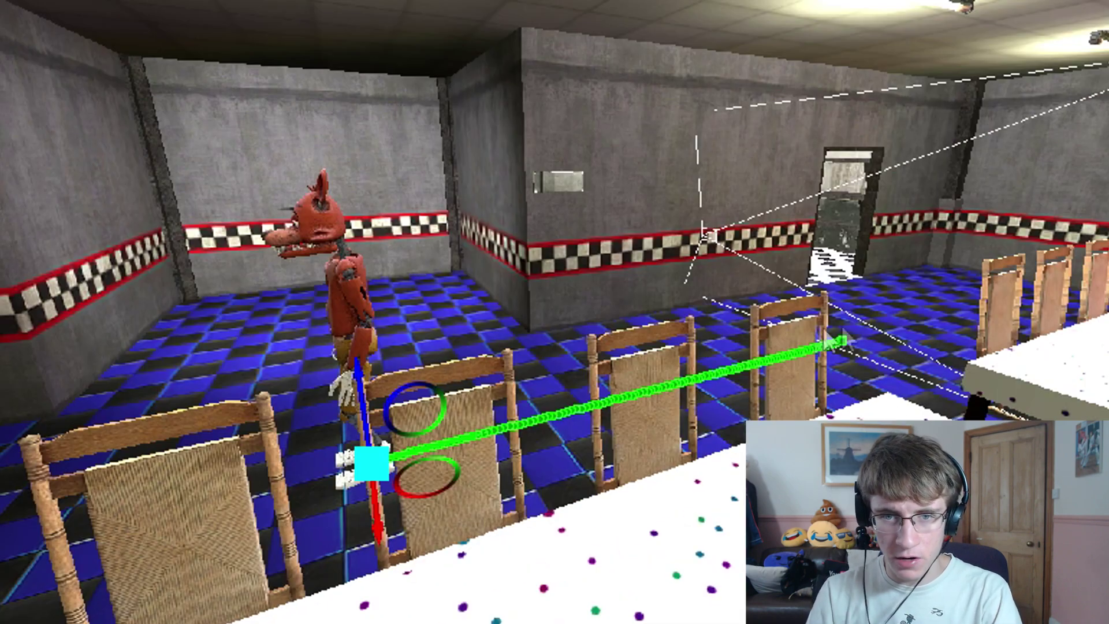
drag(876, 320, 905, 327)
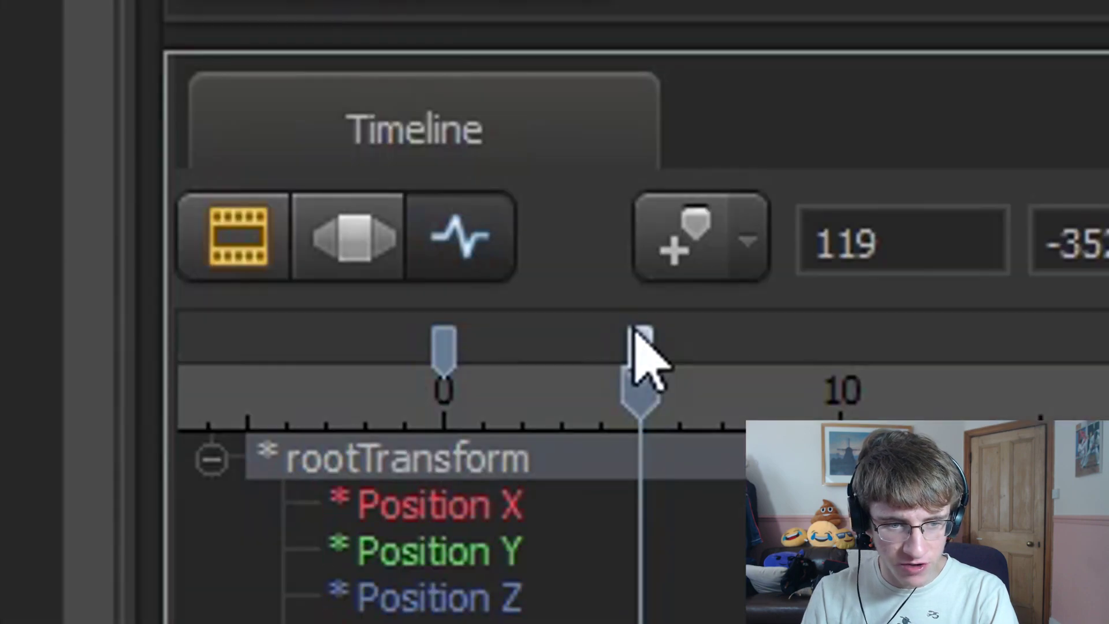
drag(636, 347, 554, 371)
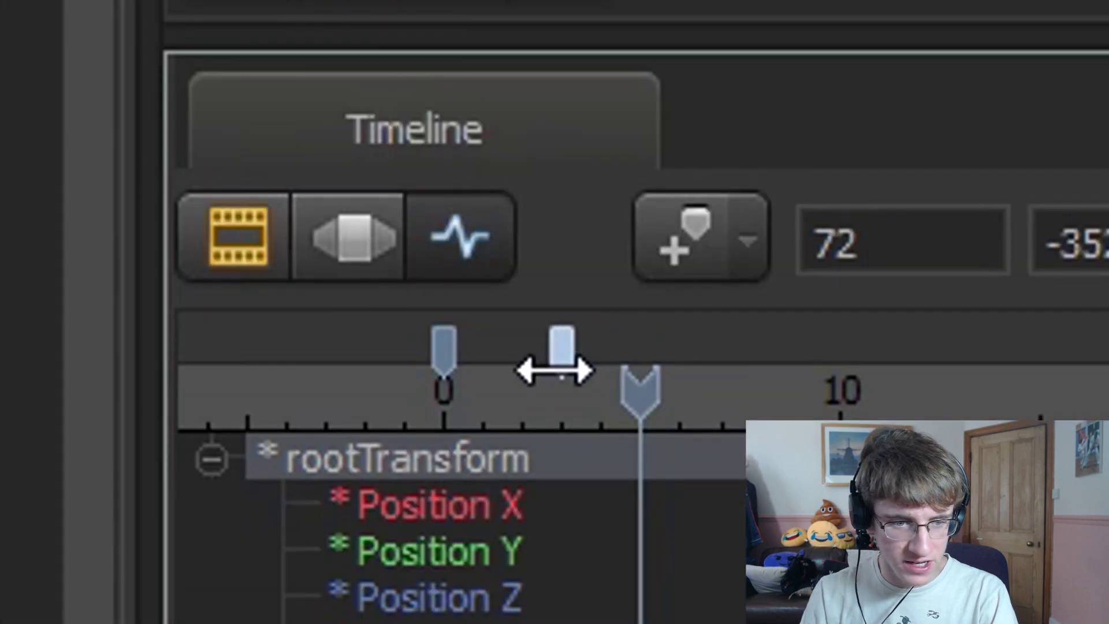
key(space)
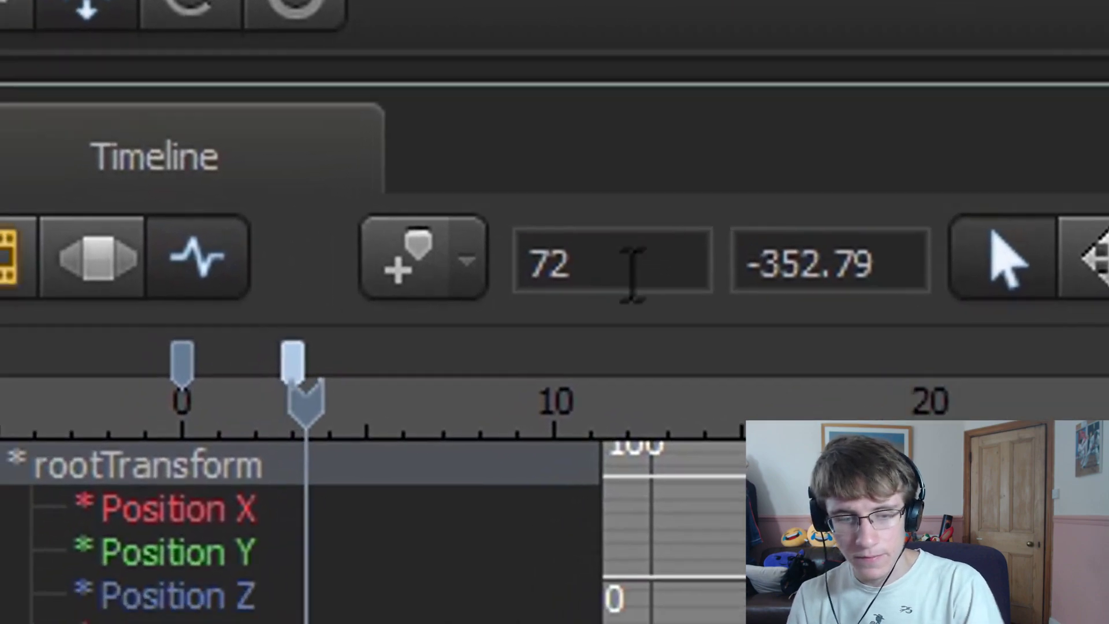
key(space)
key(Up)
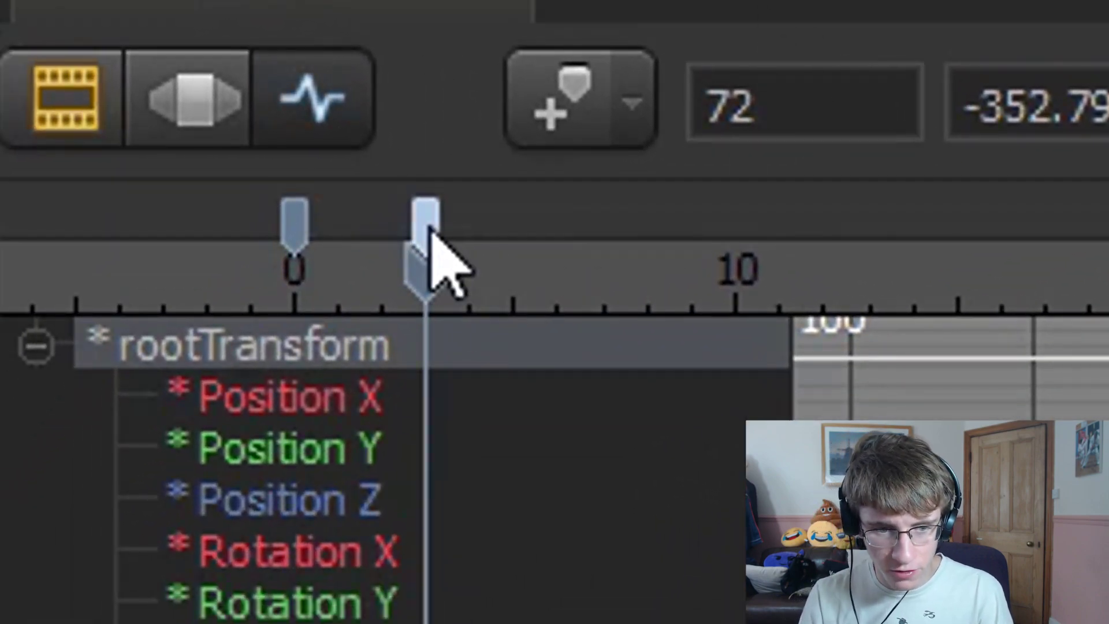
- Move the rootTransform end key much further along the timeline, play the slower movement, and undo the key change
drag(431, 231, 960, 265)
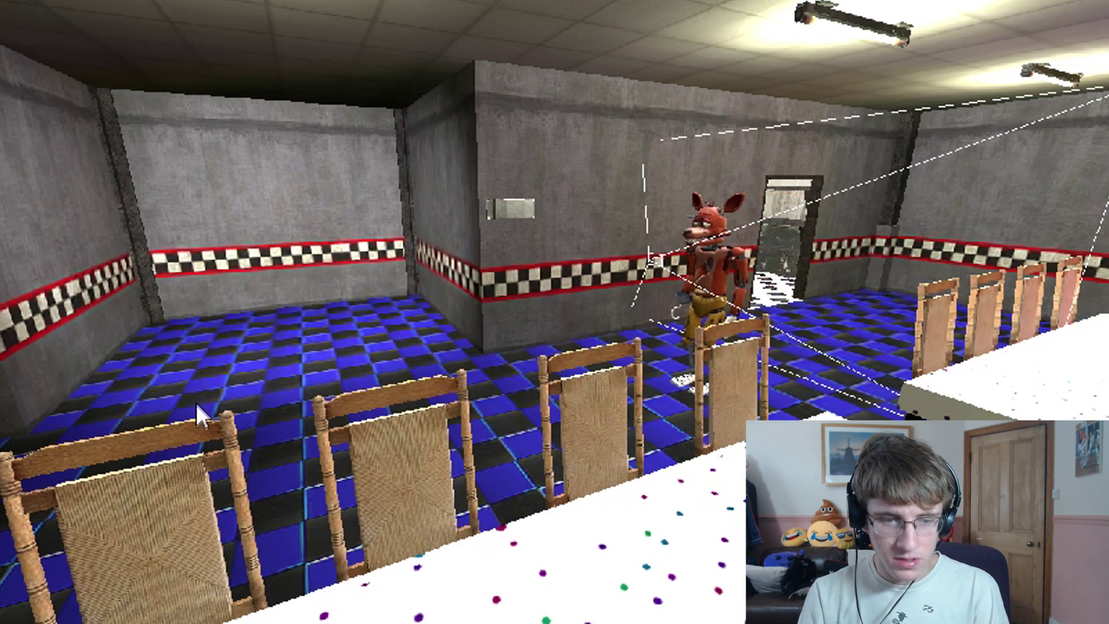
key(space)
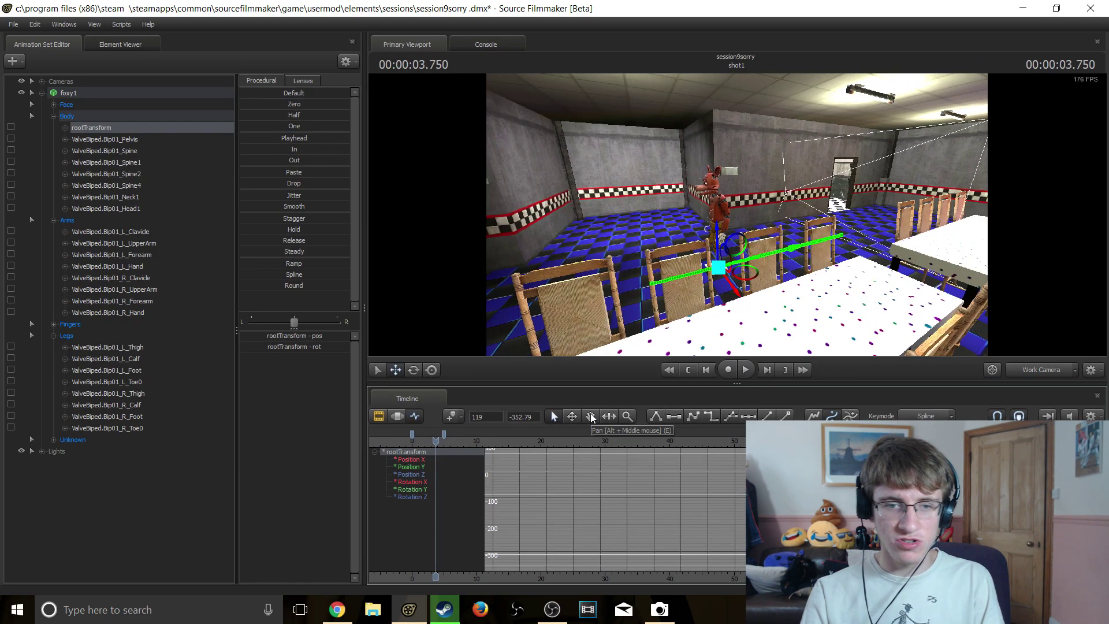
key(ctrl+z)
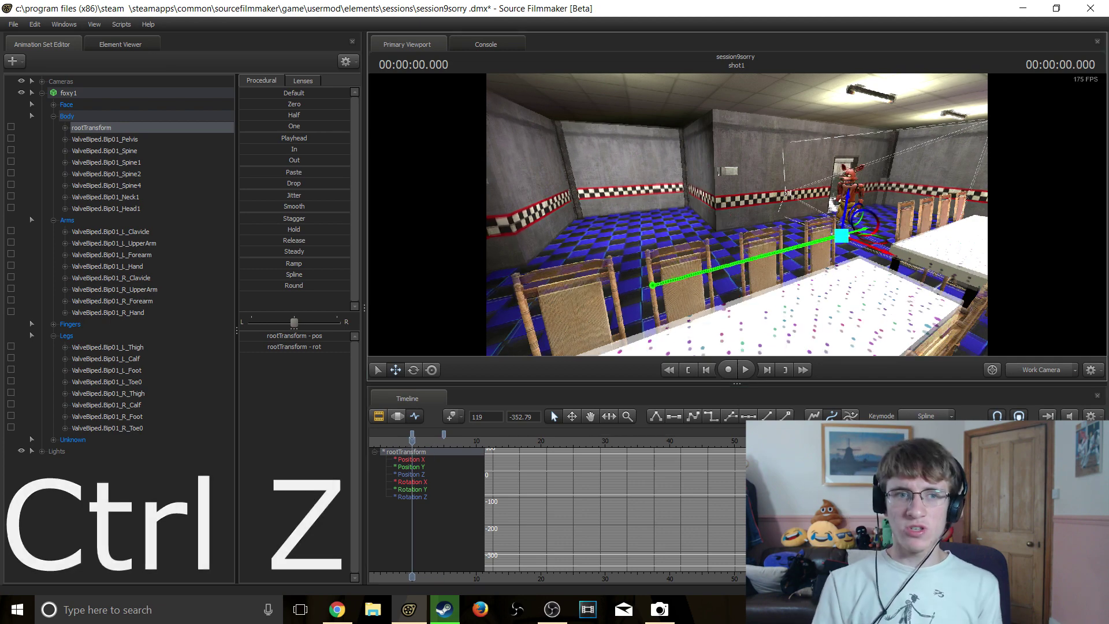
- Select foxy1's Arms and Legs groups together, with the work camera facing the model up close
drag(737, 214, 735, 209)
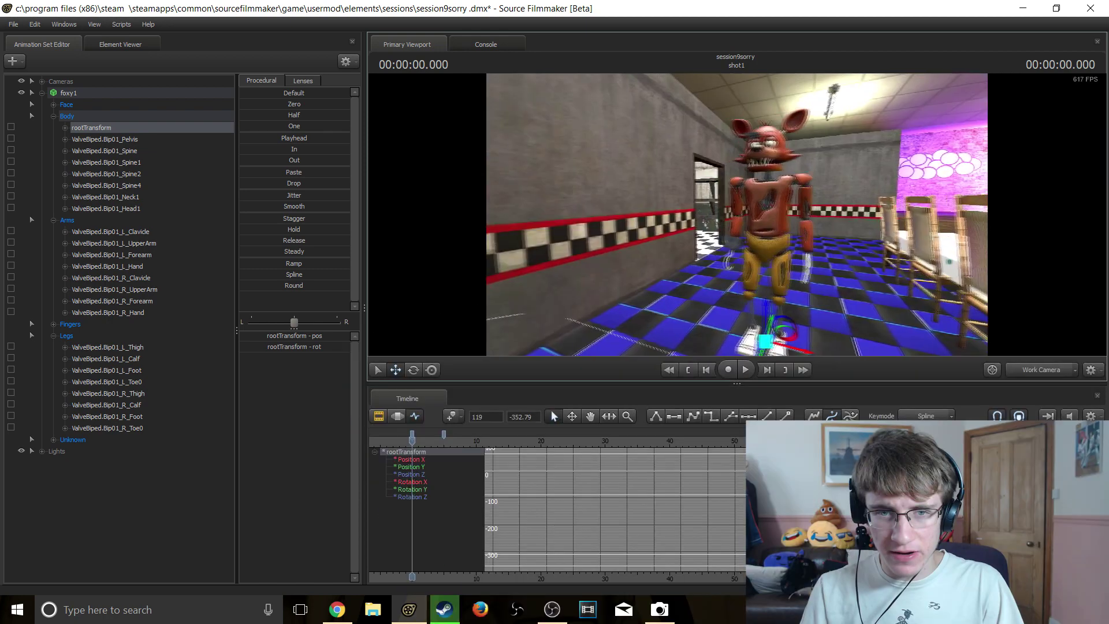
mouse_move(737, 214)
mouse_down()
mouse_move(786, 215)
mouse_move(720, 214)
mouse_move(729, 214)
mouse_up()
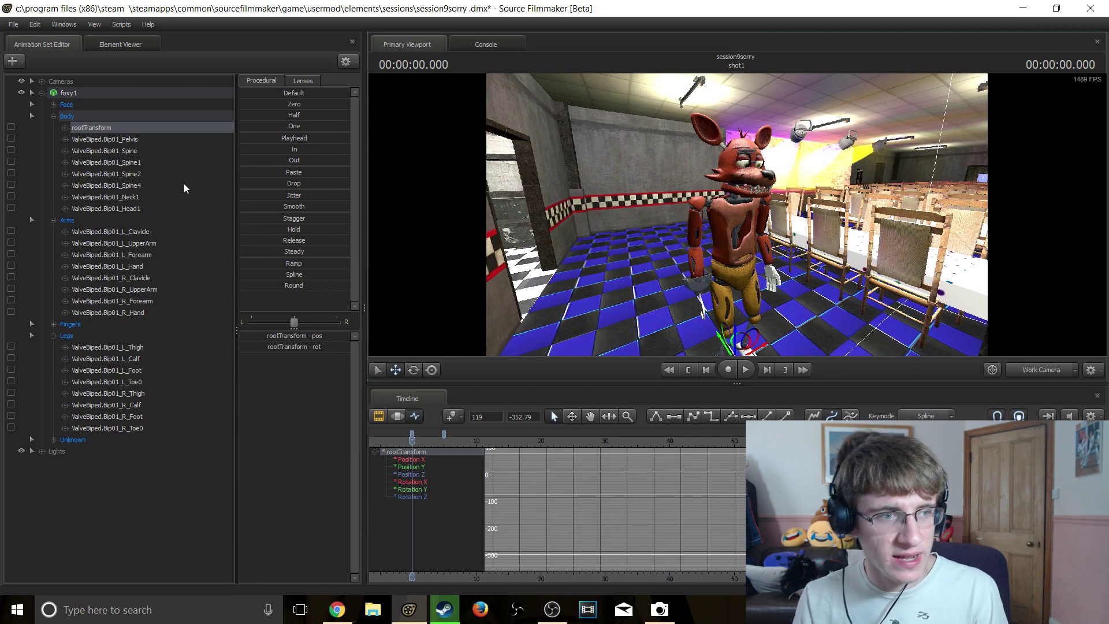
click(68, 221)
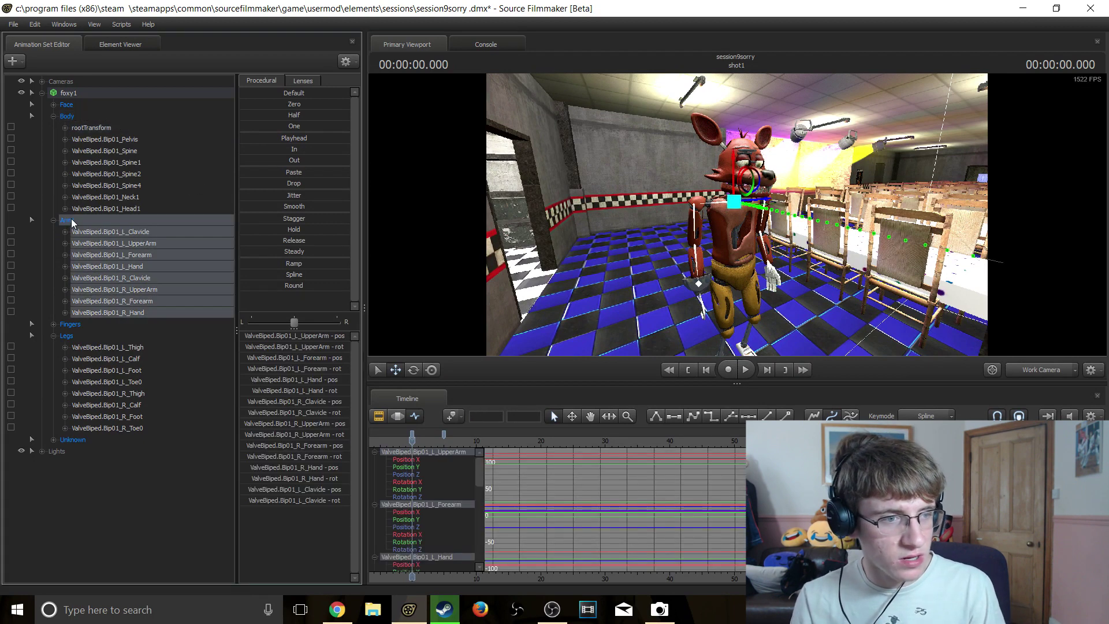
ctrl+click(71, 335)
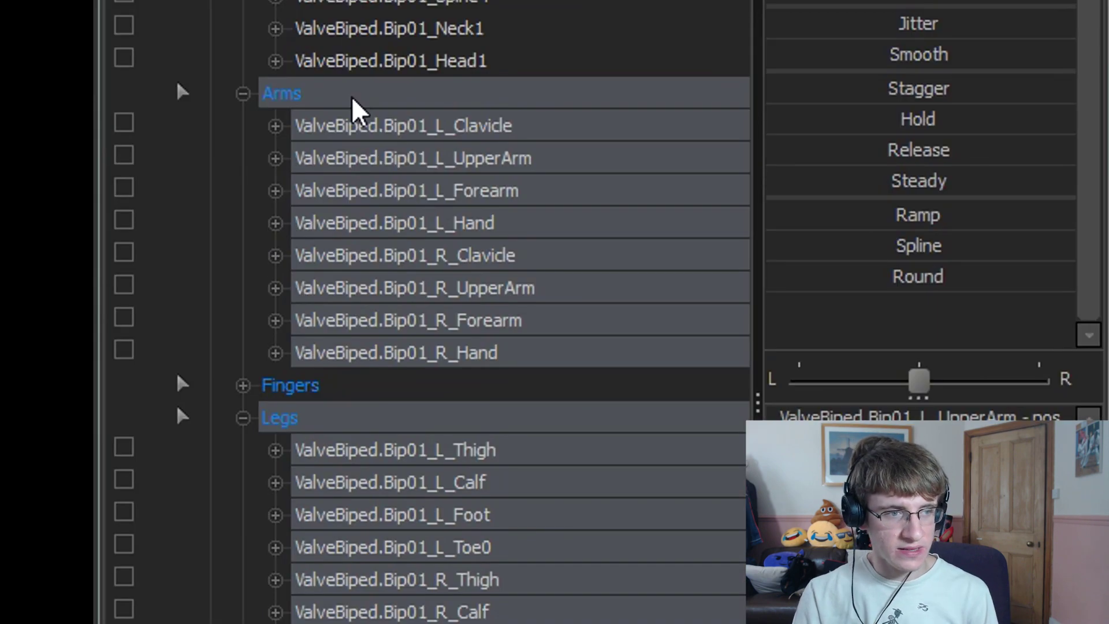
click(341, 98)
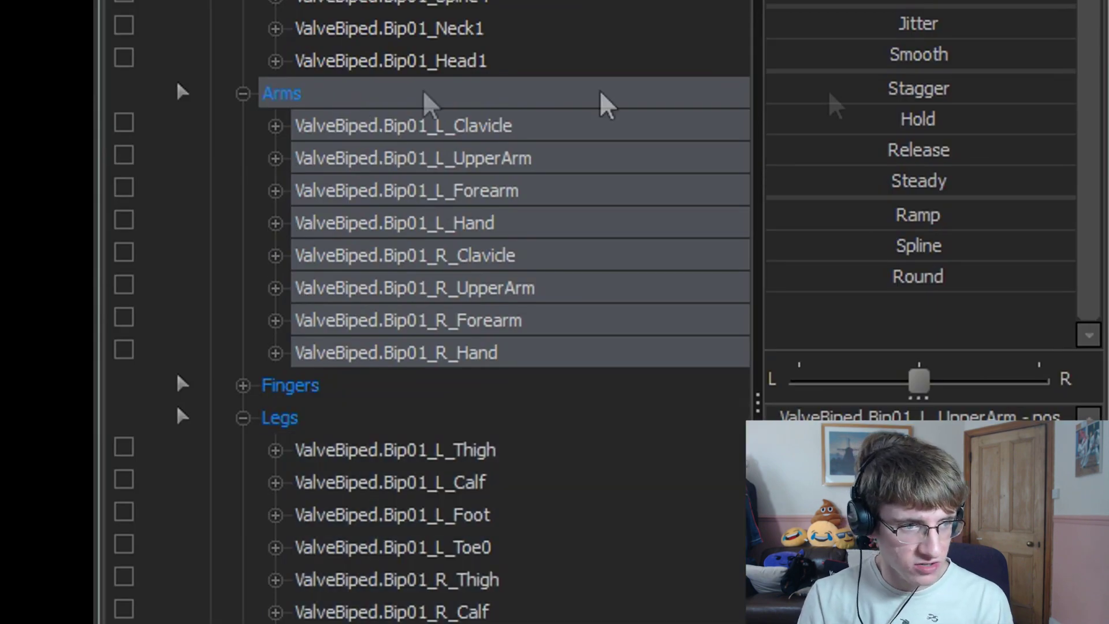
ctrl+click(289, 425)
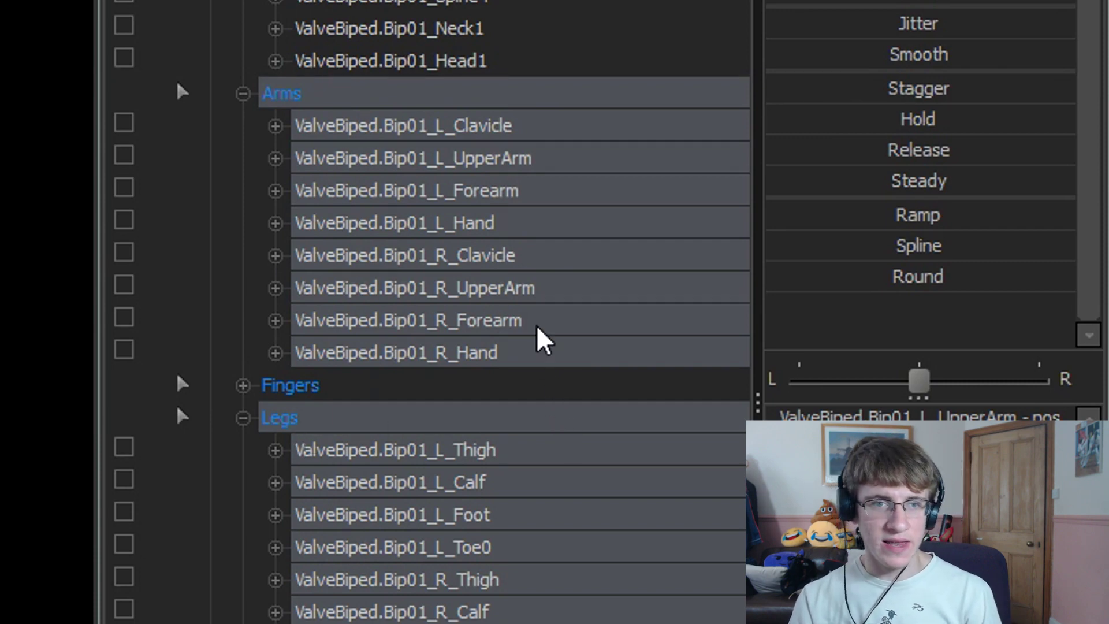
- Select only the L_Clavicle, L_Forearm, L_Hand, R_UpperArm, R_Forearm and R_Hand bones in the Arms group
click(483, 138)
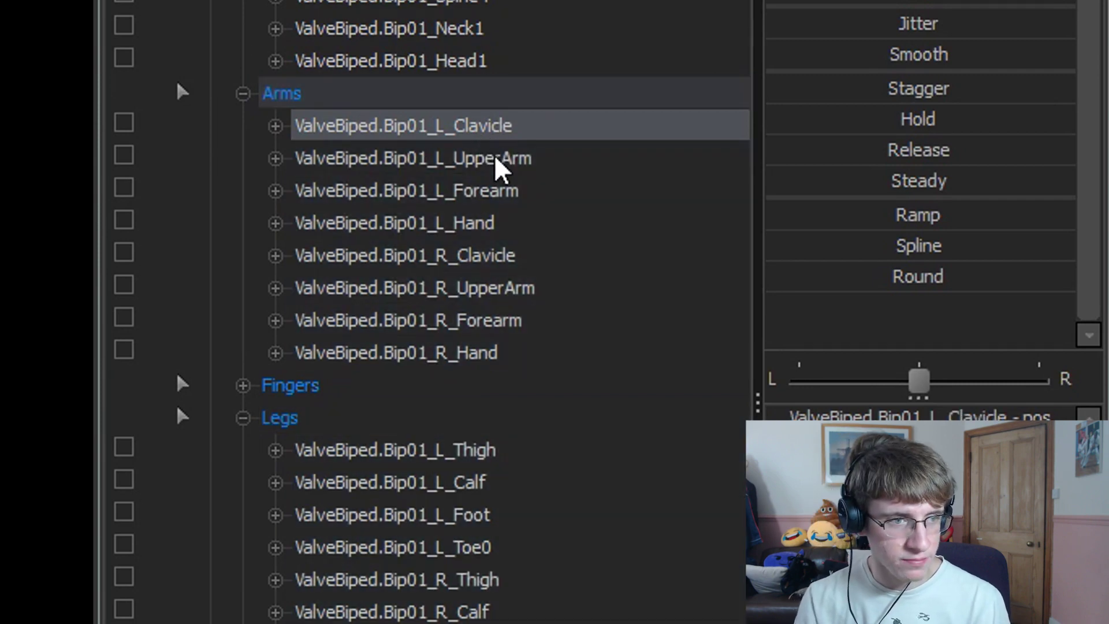
ctrl+click(500, 200)
ctrl+click(467, 297)
ctrl+click(462, 326)
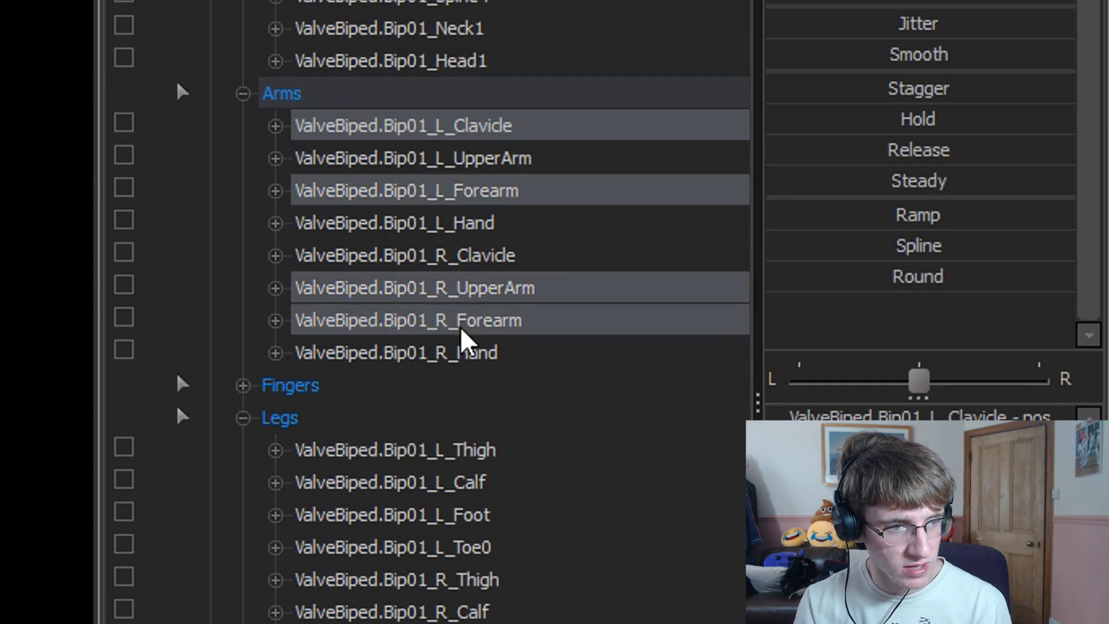
ctrl+click(458, 361)
ctrl+click(471, 234)
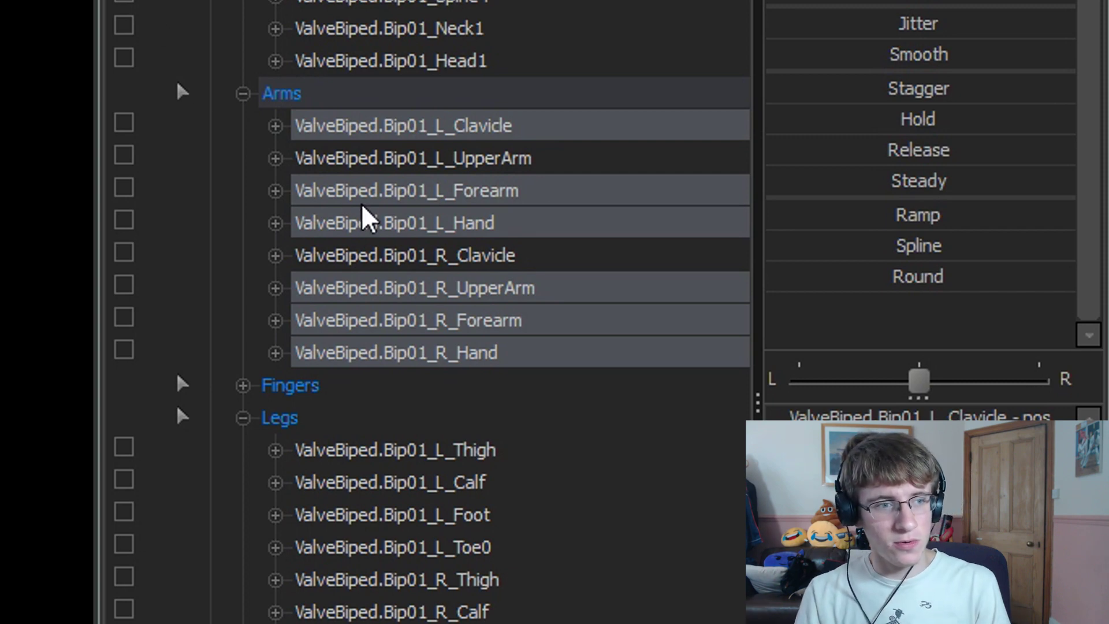
- Select a continuous range of arm bones from L_Clavicle to R_Forearm, and repeat the range selection by sweeping across the bones
click(494, 129)
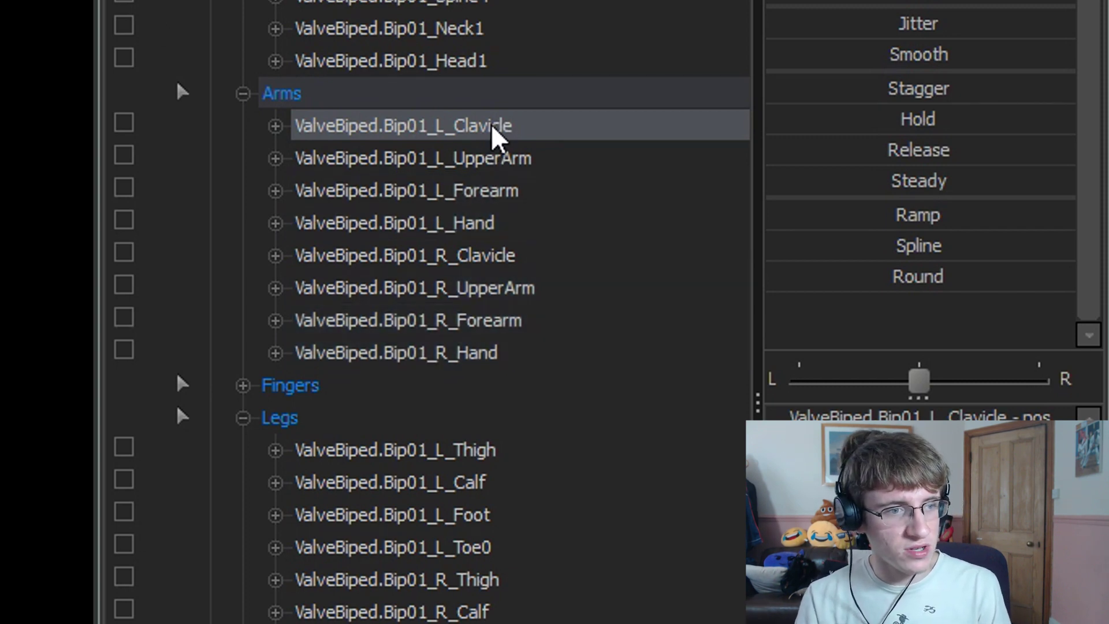
shift+click(494, 322)
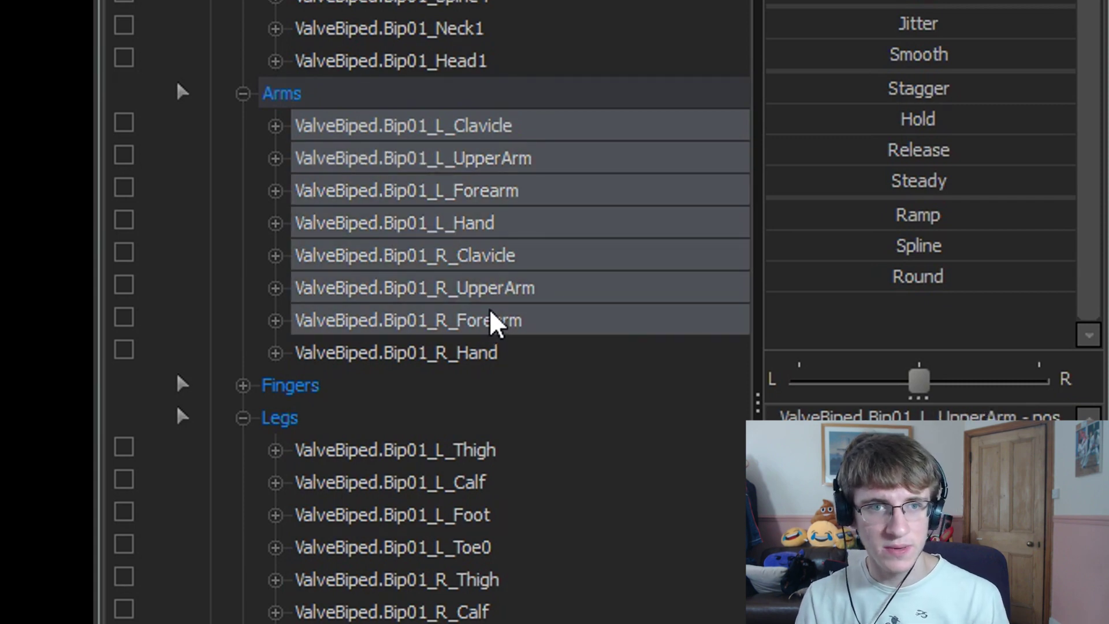
click(440, 139)
drag(438, 151, 442, 307)
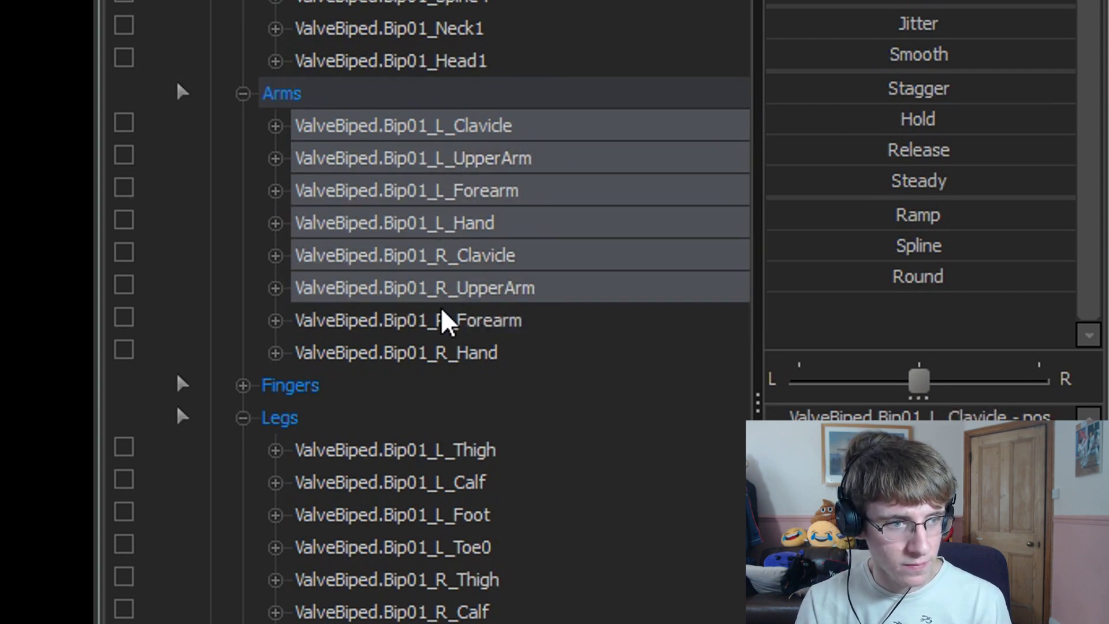
ctrl+click(443, 313)
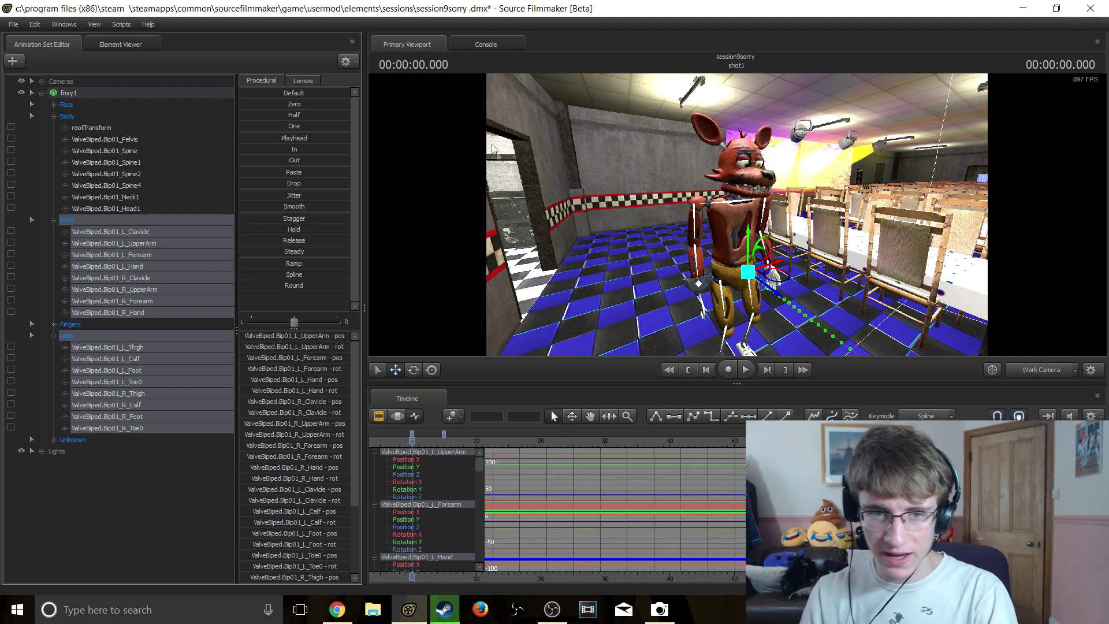
- Delete the end key of the selected Arms and Legs bones at 4.958 s
key(Up)
drag(527, 249, 740, 215)
key(w)
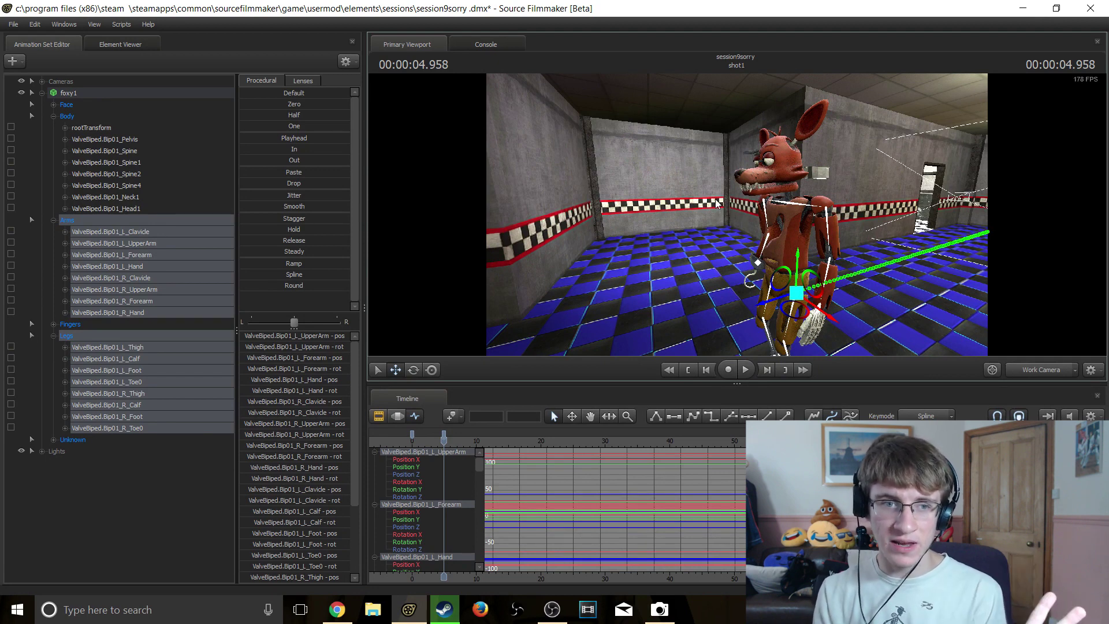
click(445, 435)
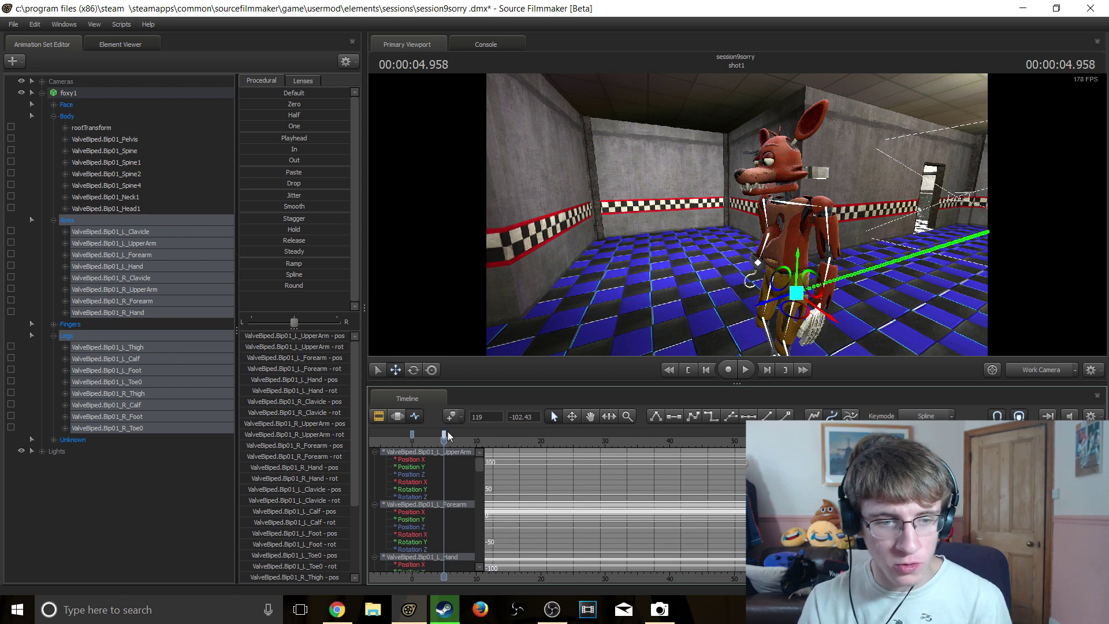
right_click(442, 435)
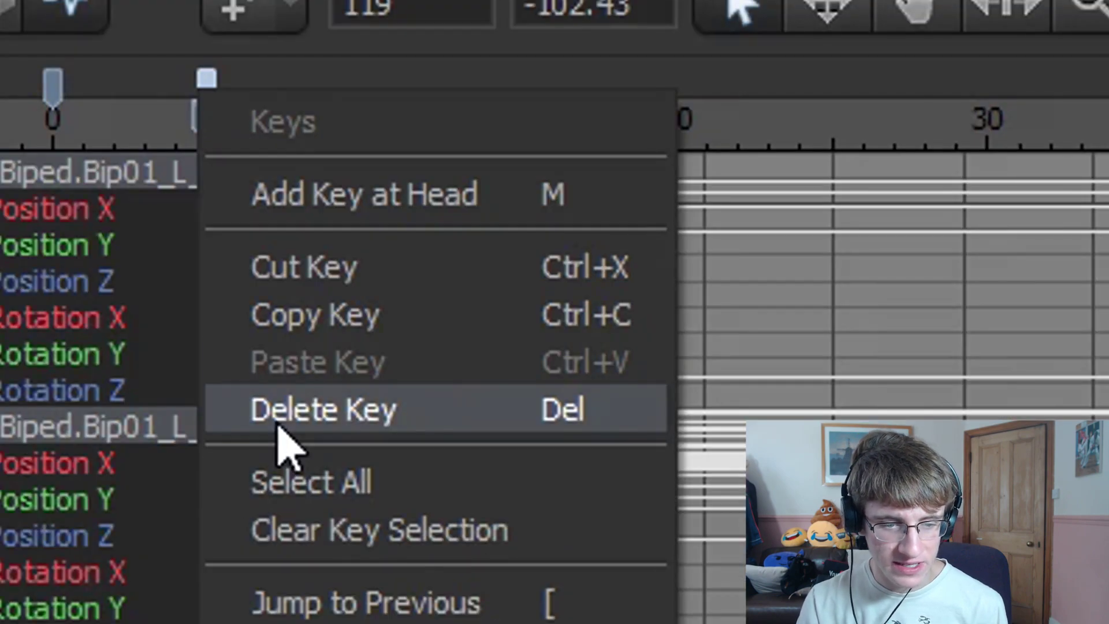
click(278, 427)
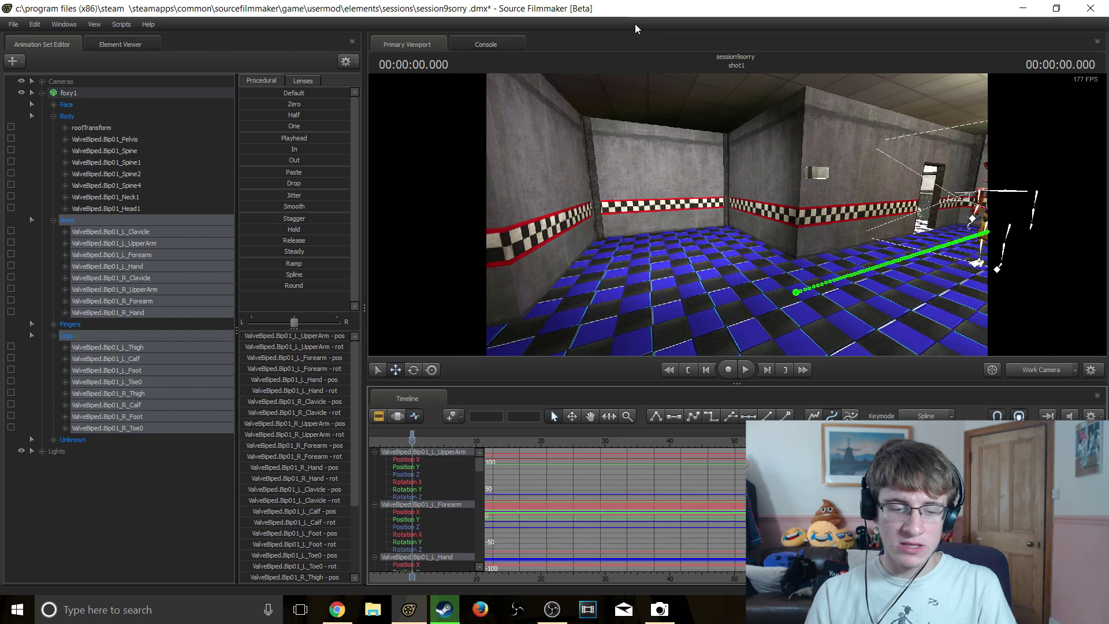
- Play the start of Foxy's movement, stop at 0.291 s, and add a key there for the arms and legs
drag(586, 105, 774, 219)
key(w)
key(a)
drag(601, 219, 672, 233)
key(s)
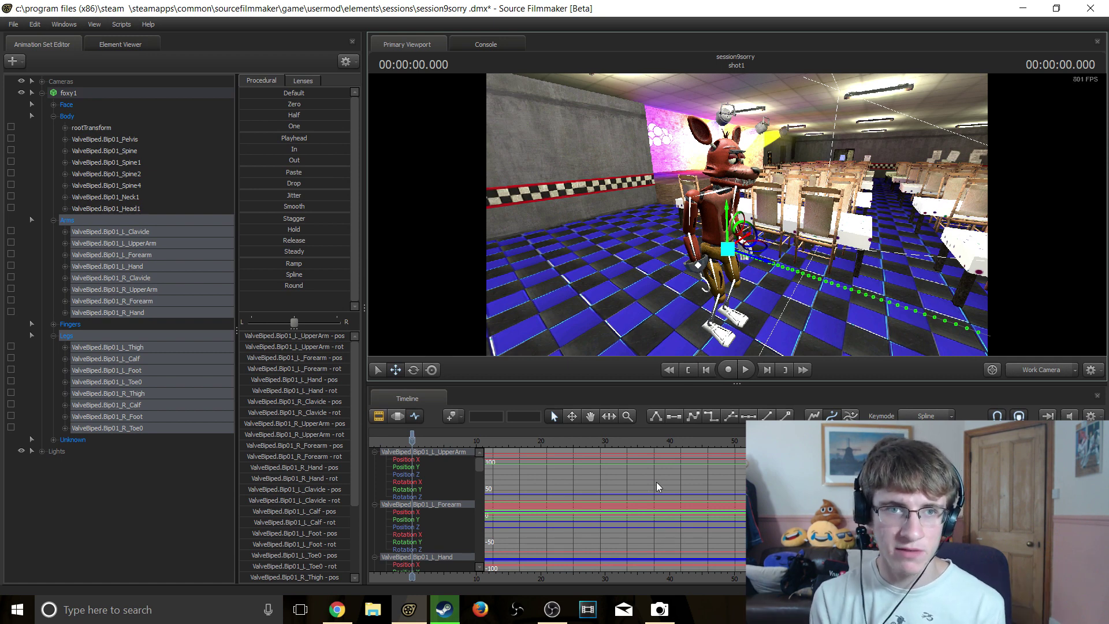
drag(534, 273, 572, 295)
drag(737, 214, 766, 219)
key(space)
key(space)
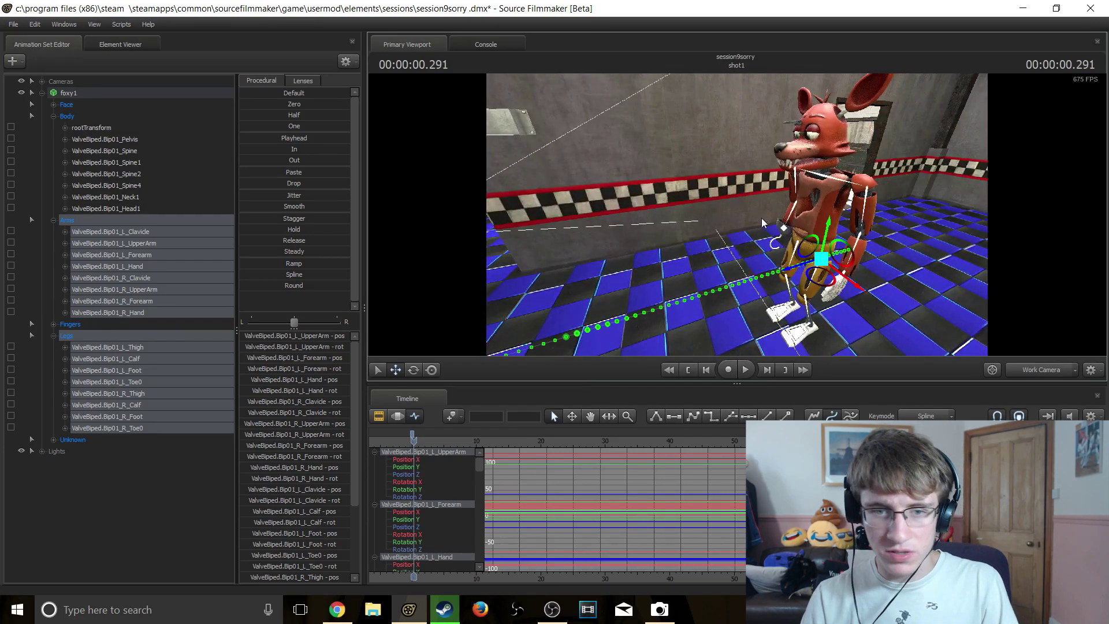
scroll(446, 441, up, 10)
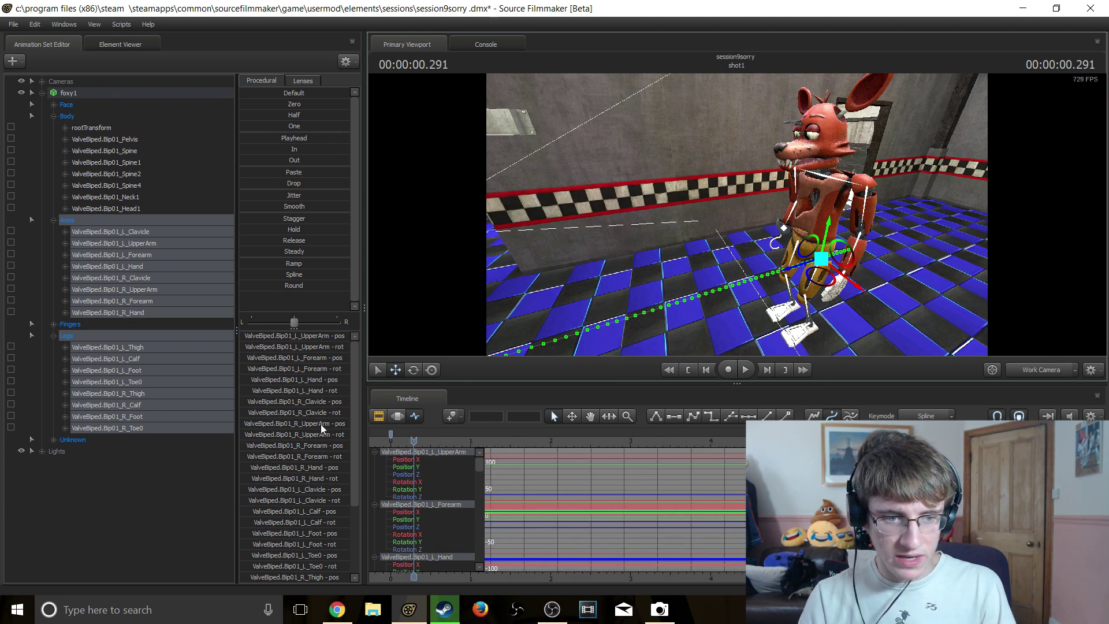
scroll(440, 440, down, 2)
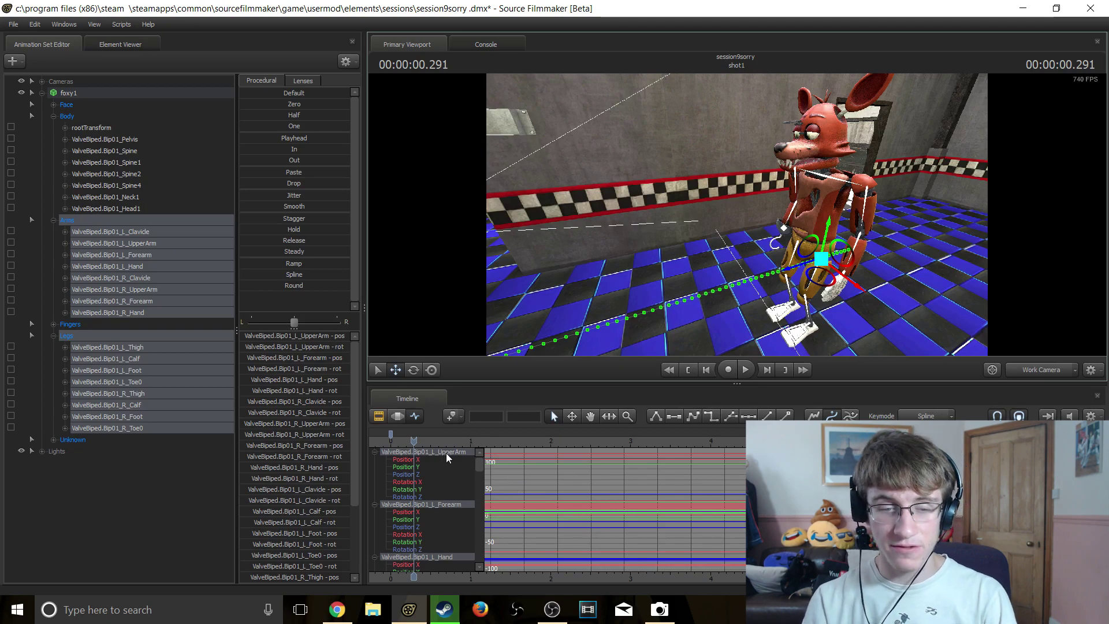
key(m)
- Select the R_Thigh bone and rotate it forward into a step pose at 0.291 s
mouse_move(737, 215)
mouse_down()
mouse_move(971, 214)
mouse_move(729, 233)
mouse_move(688, 254)
mouse_move(622, 231)
mouse_move(744, 216)
mouse_up()
ctrl+click(749, 277)
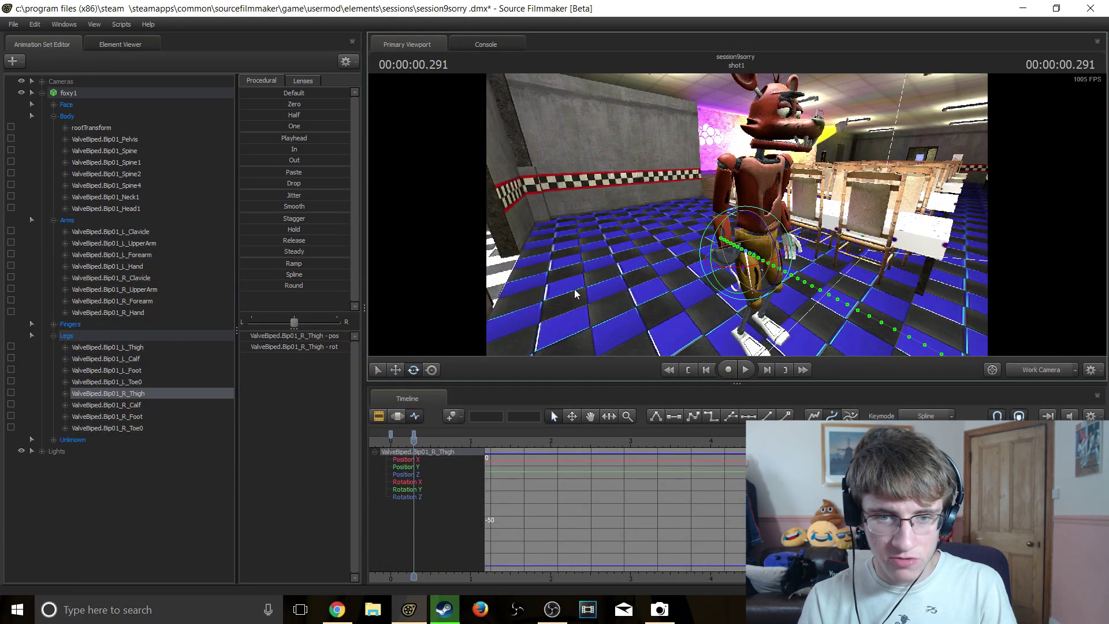
click(413, 370)
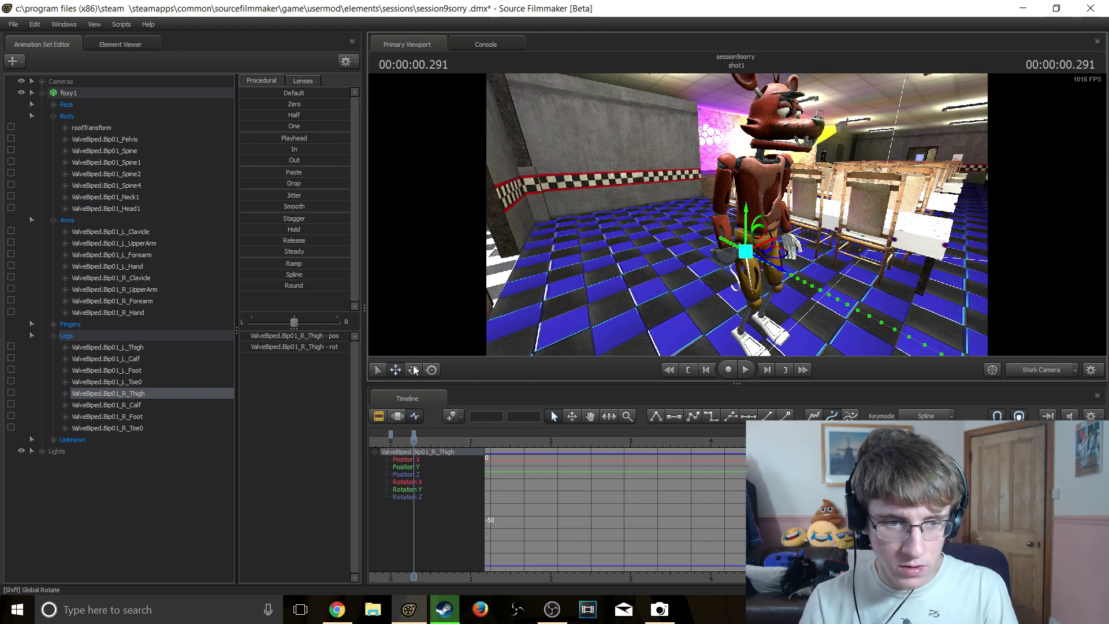
click(413, 371)
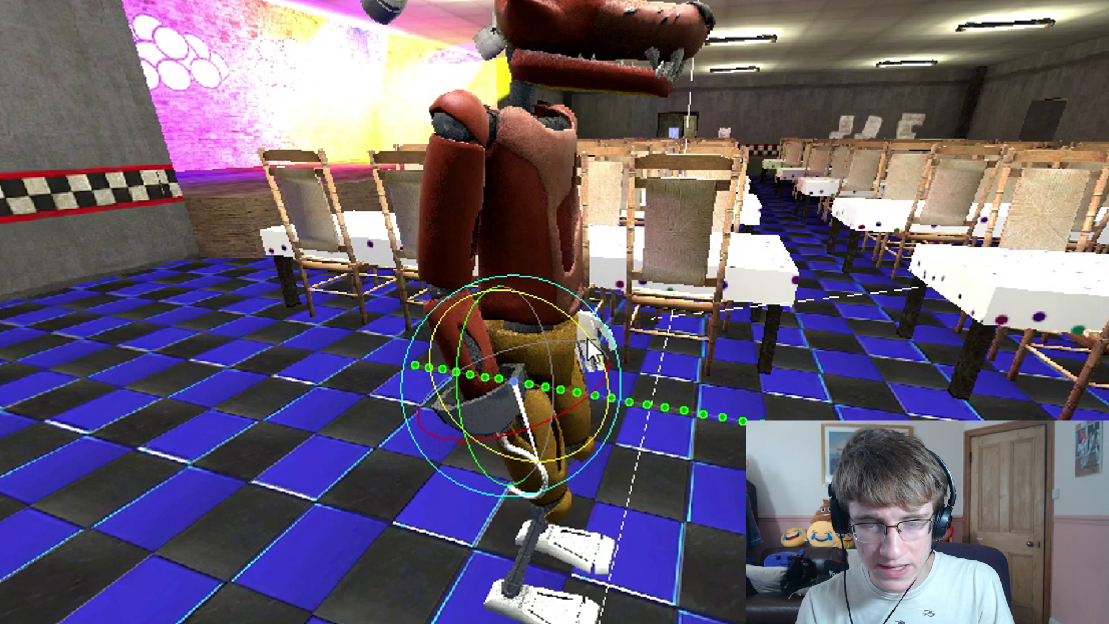
drag(587, 338, 586, 291)
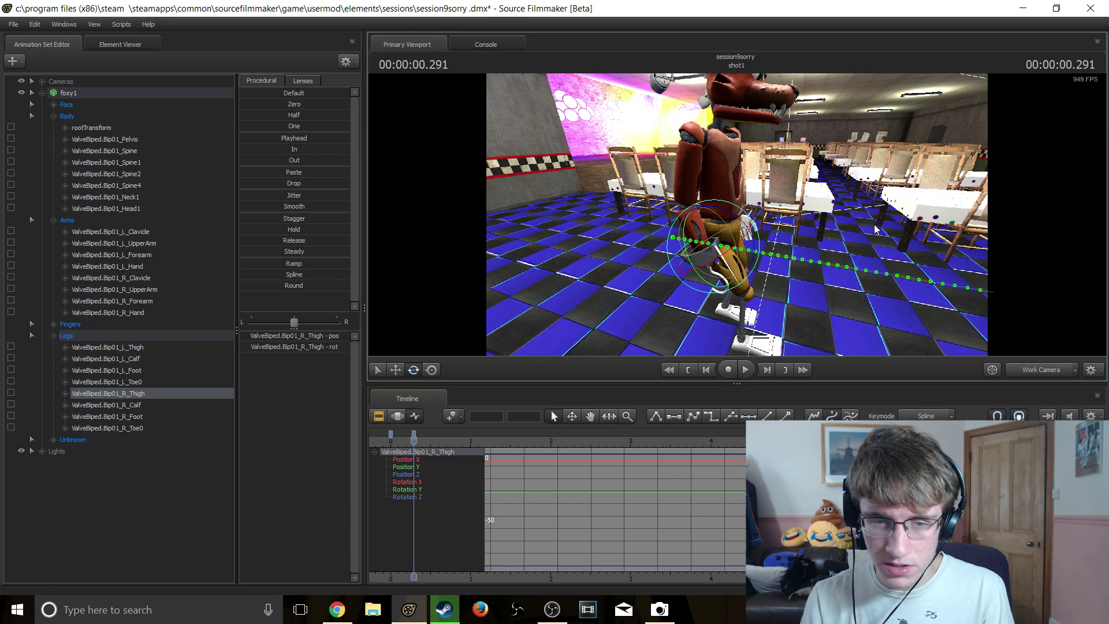
- Select the L_Thigh bone and rotate it backward so the left leg trails behind the body
drag(874, 230, 699, 231)
key(d)
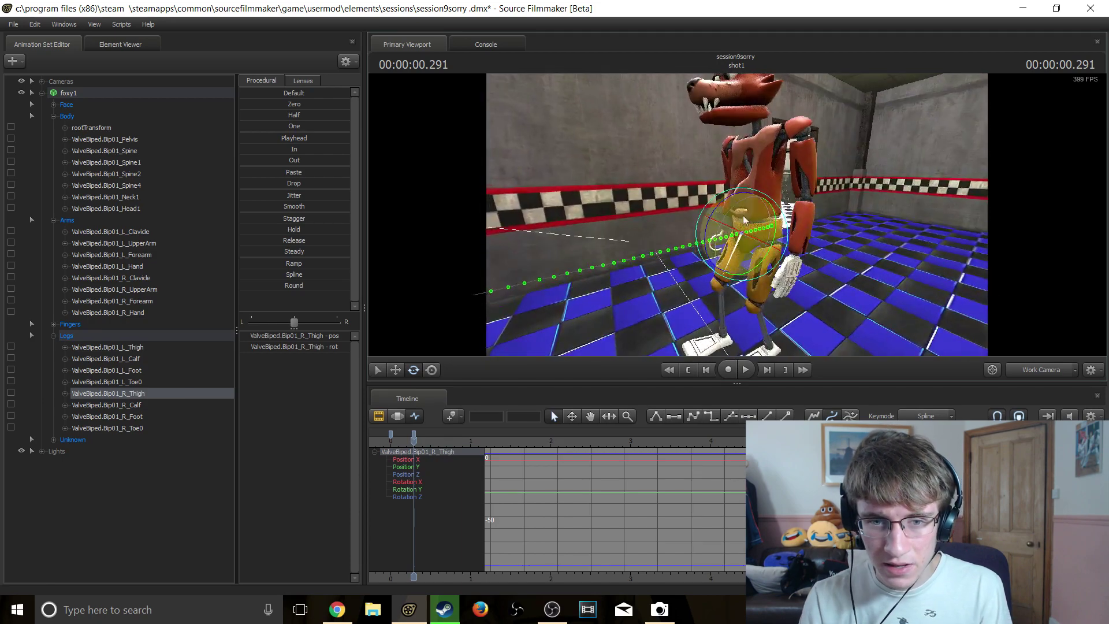
key(ctrl)
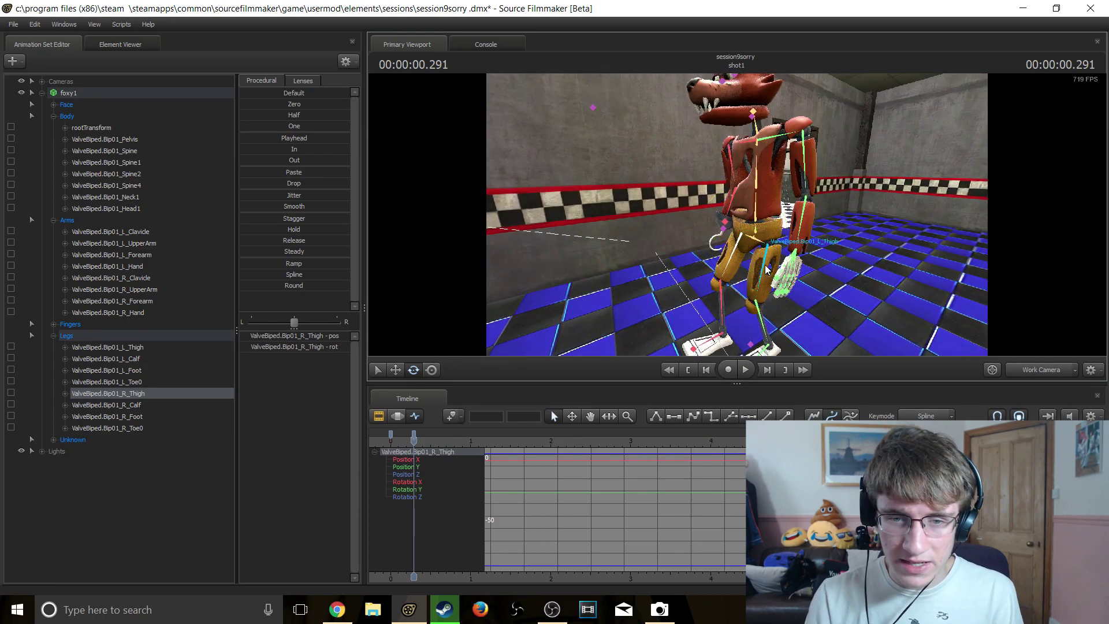
ctrl+click(765, 270)
key(d)
drag(936, 260, 896, 259)
drag(744, 227, 699, 245)
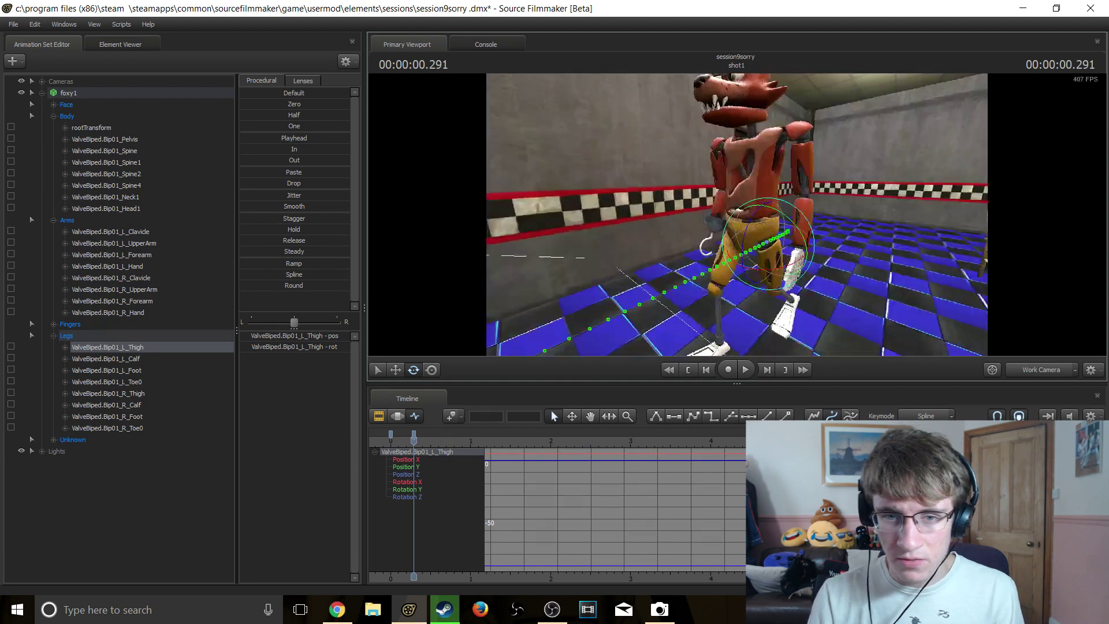
- Select the L_UpperArm bone and swing the left arm forward
key(ctrl)
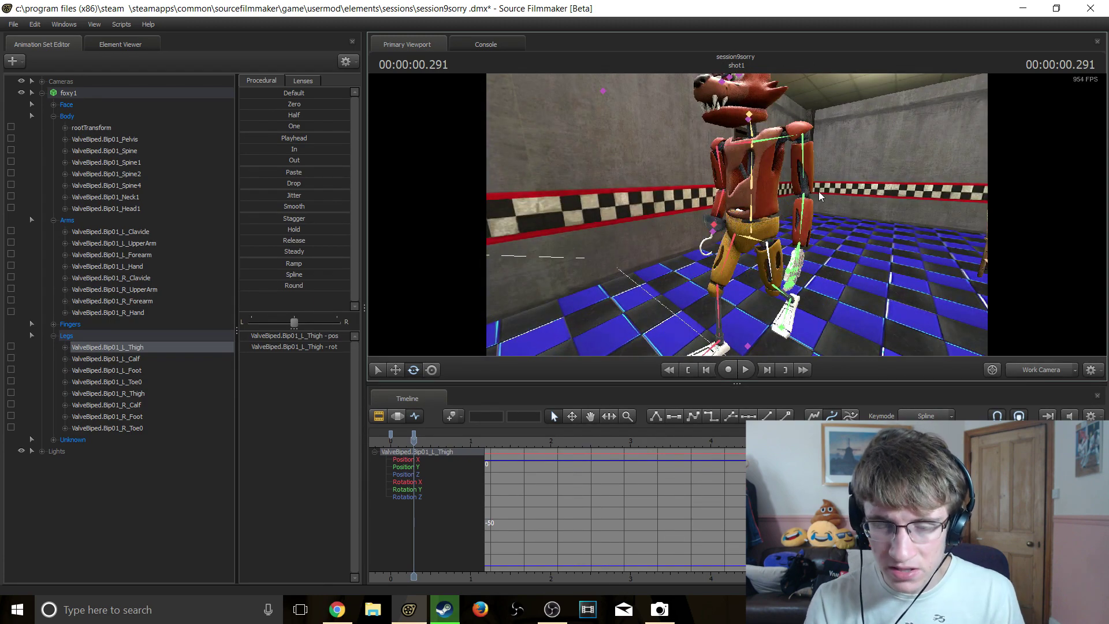
ctrl+click(804, 182)
alt+drag(884, 169, 695, 252)
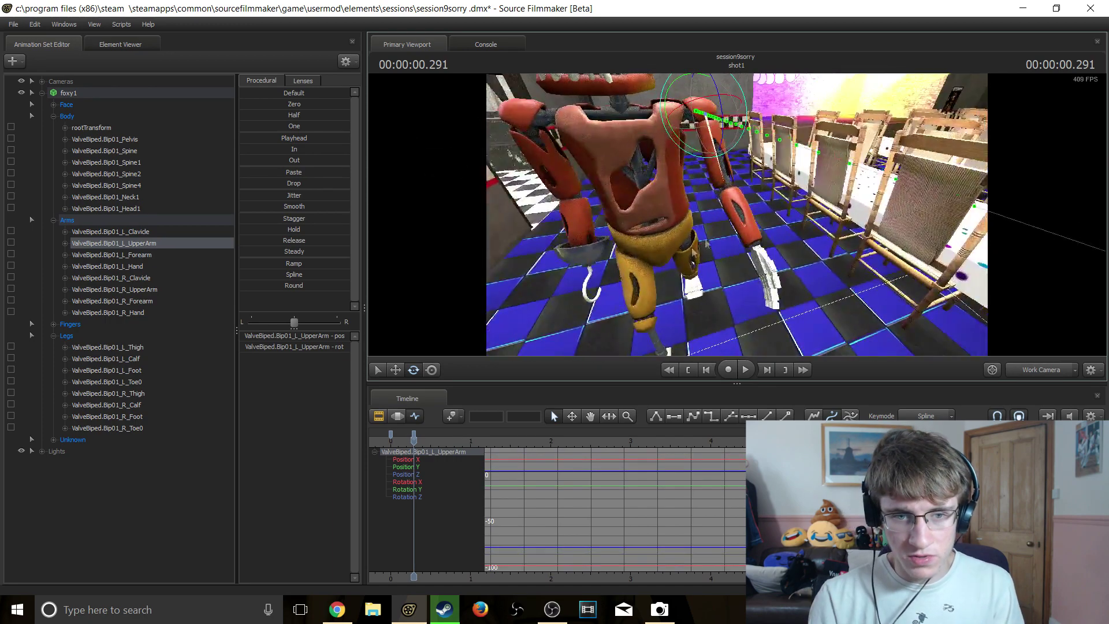
- Select the R_UpperArm bone and swing the hook arm backward, opposite to the left arm
click(634, 284)
ctrl+click(633, 282)
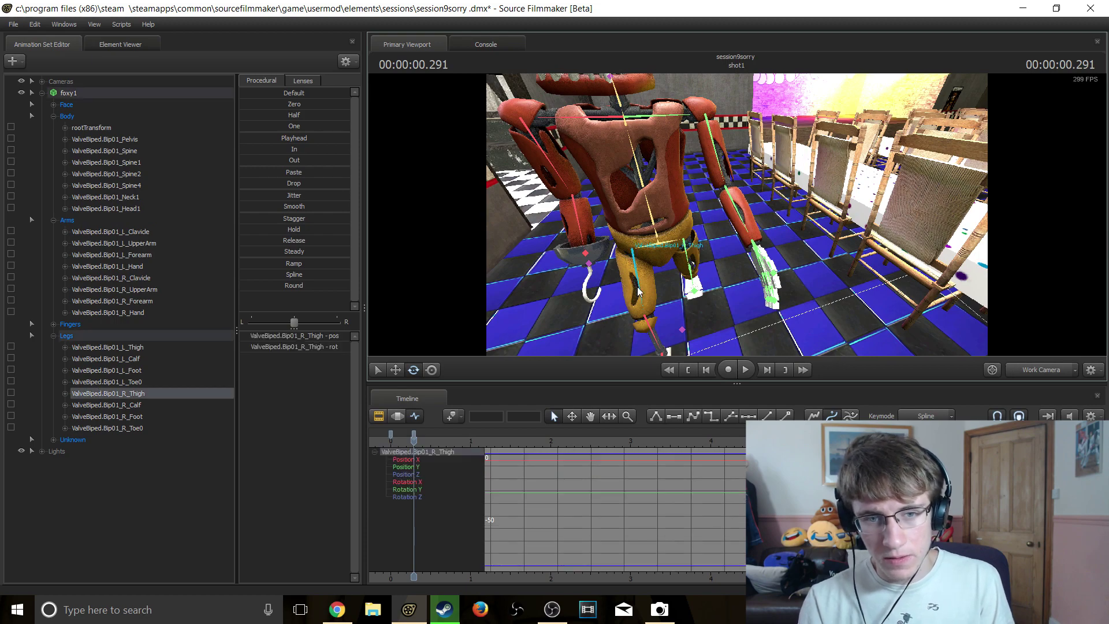
alt+drag(635, 282, 627, 304)
key(s)
click(692, 148)
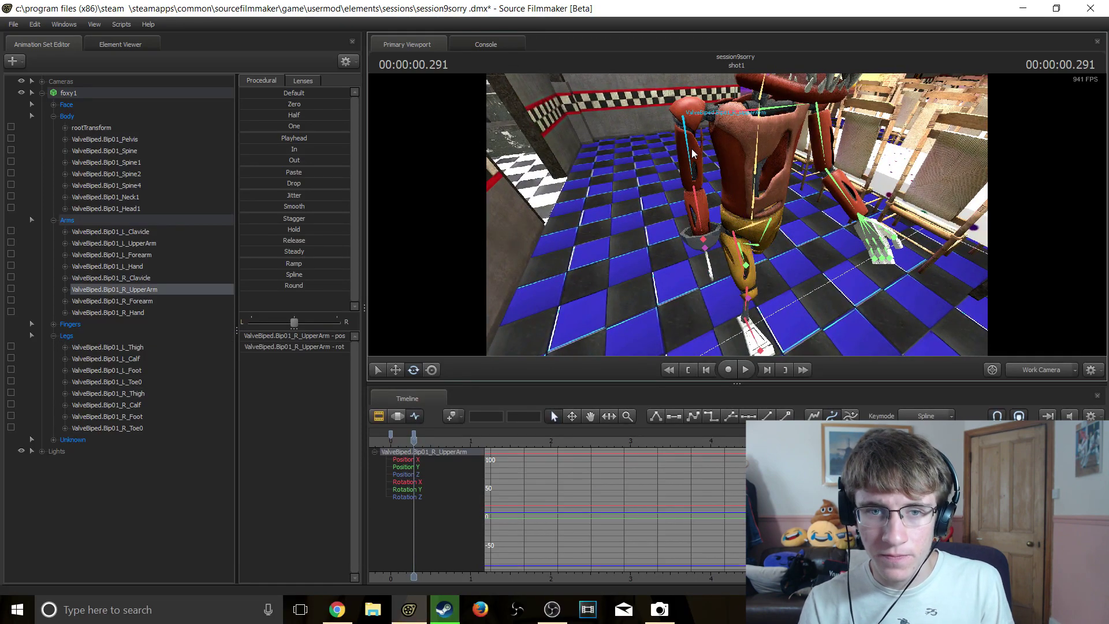
key(a)
drag(789, 232, 818, 210)
drag(737, 214, 741, 203)
key(a)
drag(776, 148, 870, 218)
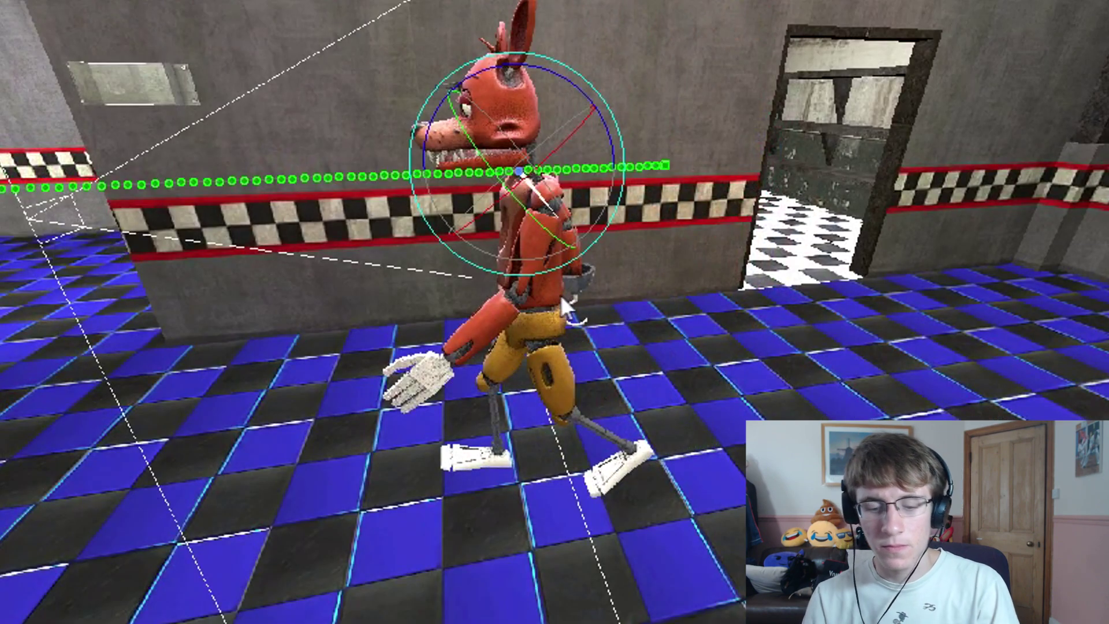
- Examine Foxy's first step pose at 0.291 s from the side and from different distances
key(space)
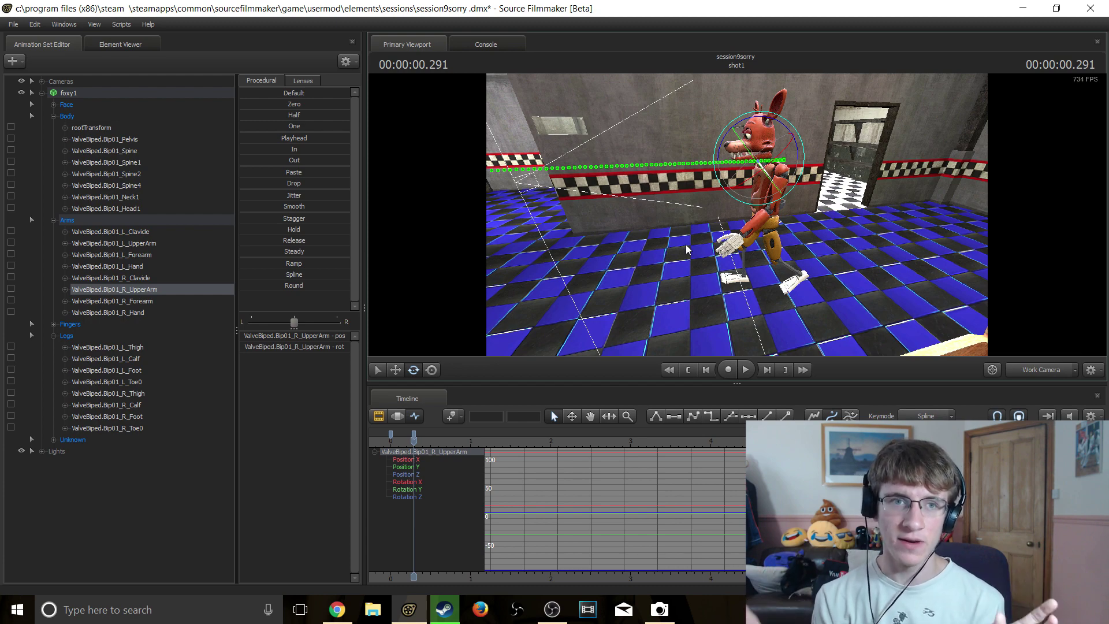
key(w)
drag(685, 244, 838, 212)
key(d)
key(d)
key(a)
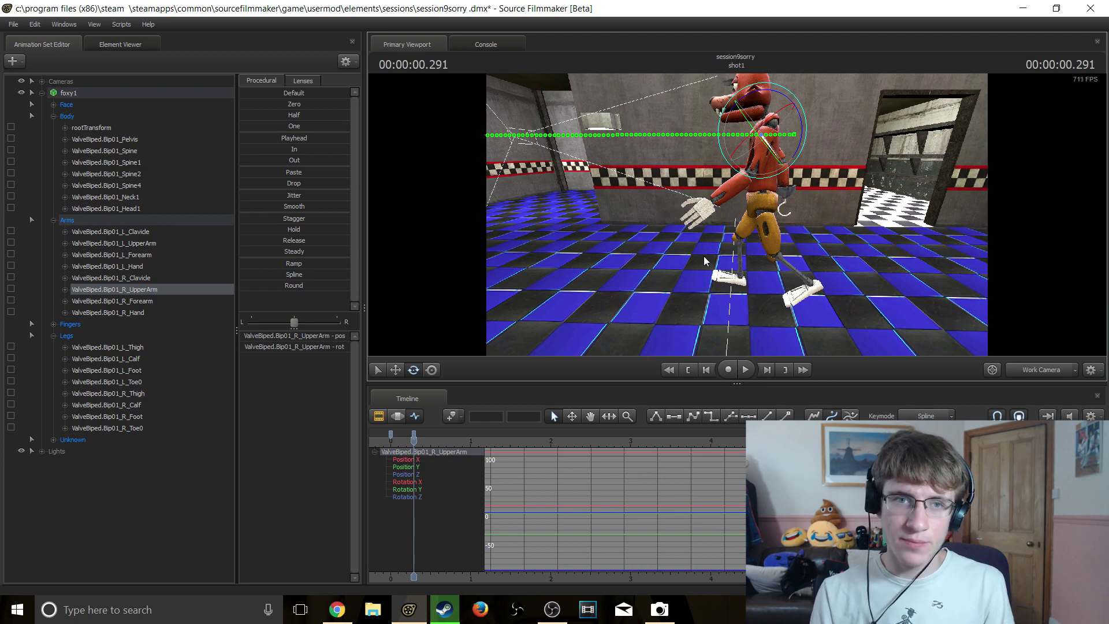
key(s)
drag(708, 258, 737, 216)
key(w)
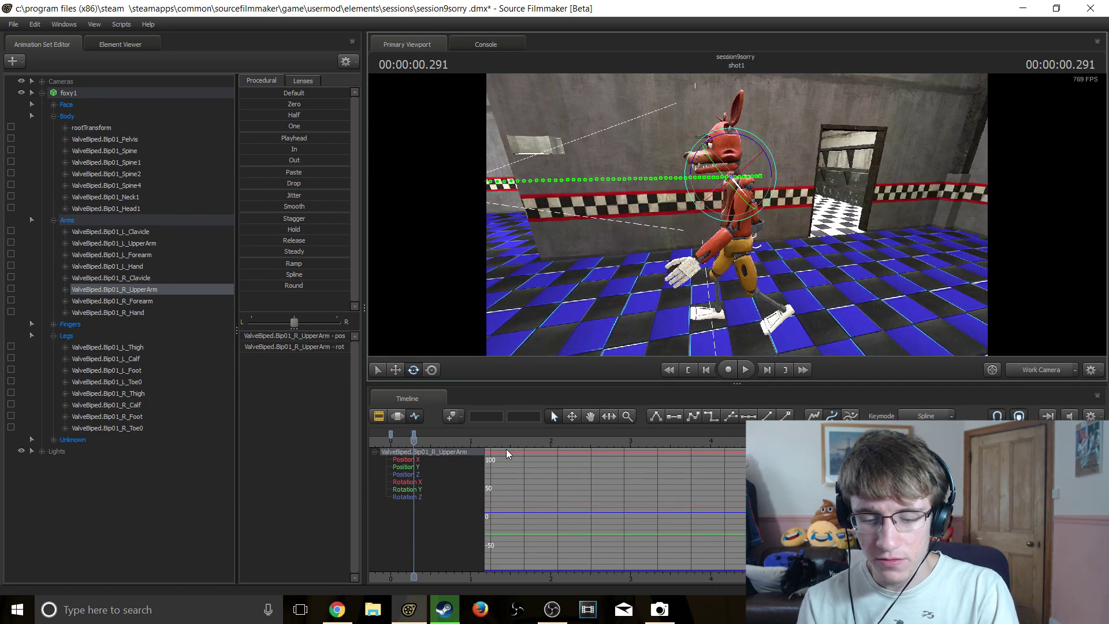
- Advance two frames from the first key and jump back and forth between the two keys
scroll(879, 335, up, 1)
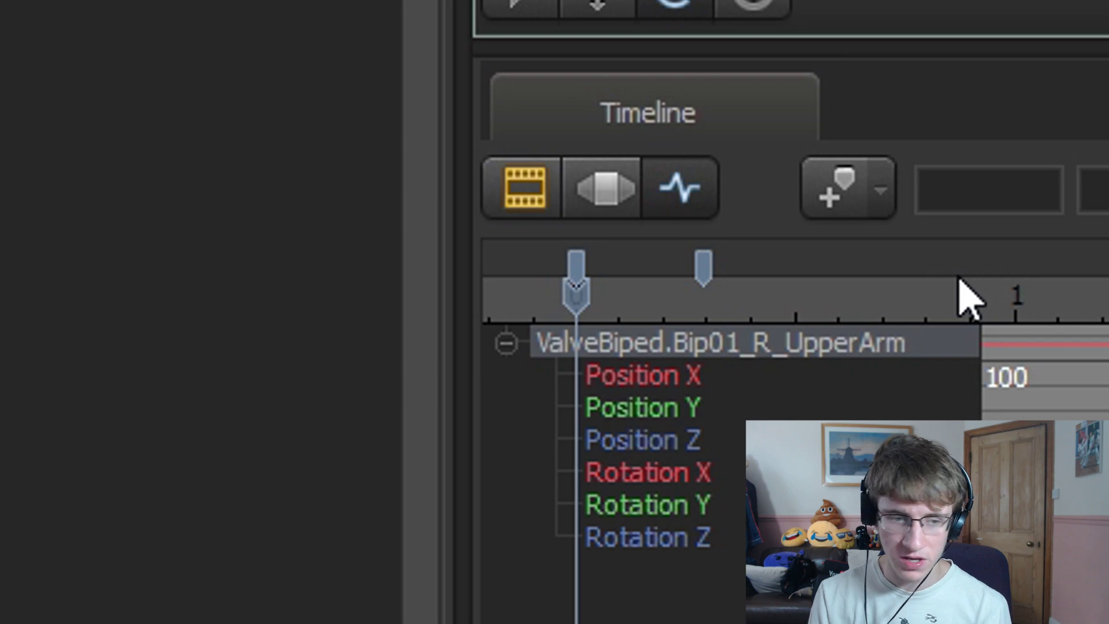
key(Right)
key(Right)
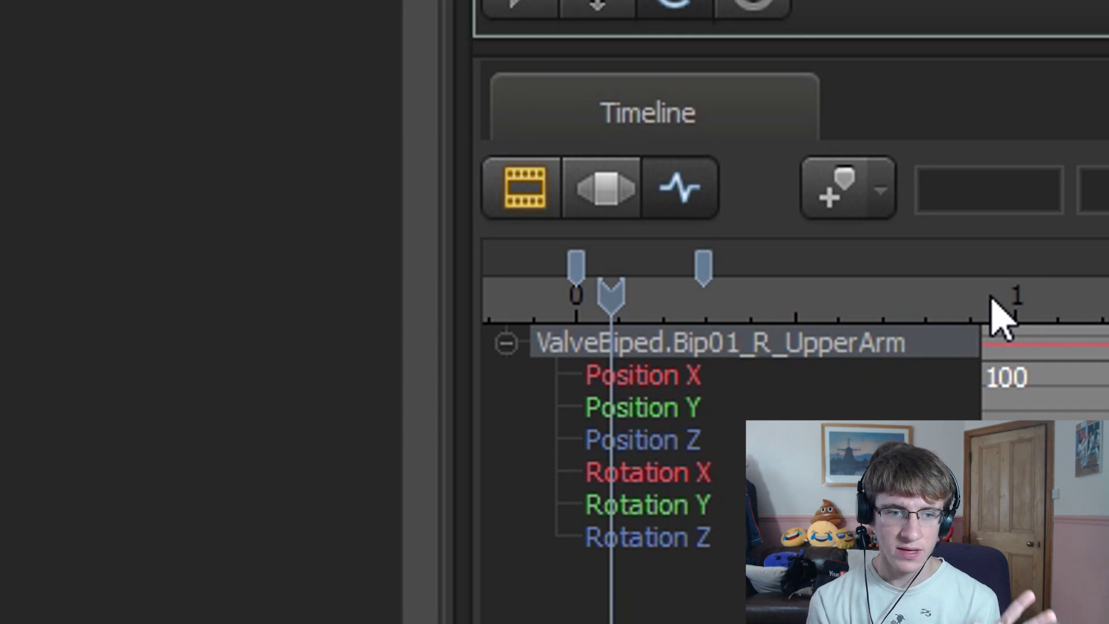
key(Down)
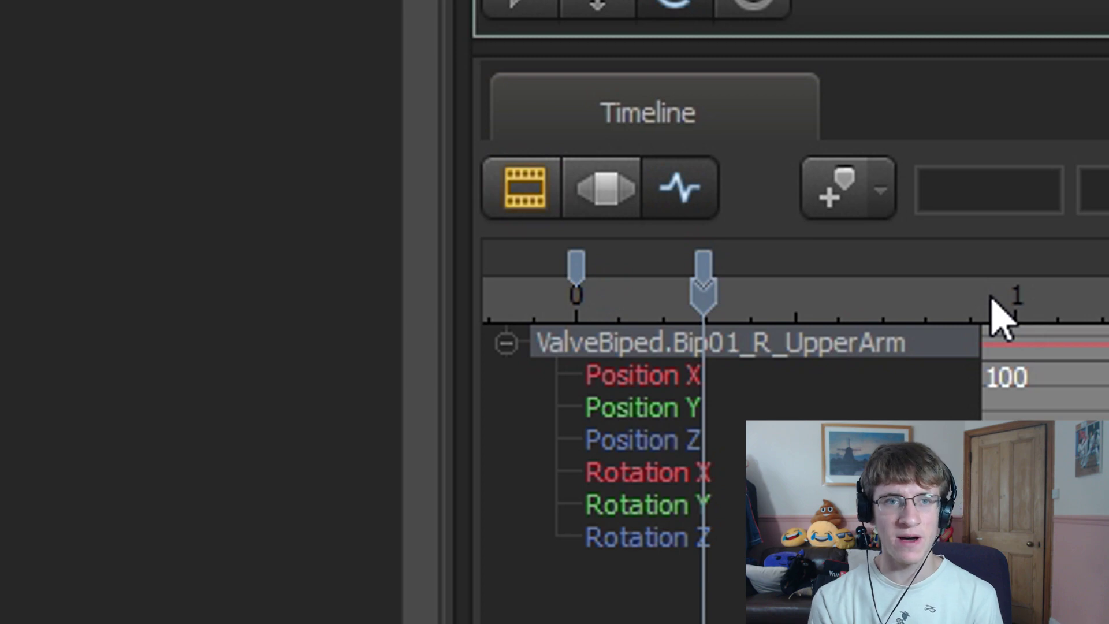
key(Down)
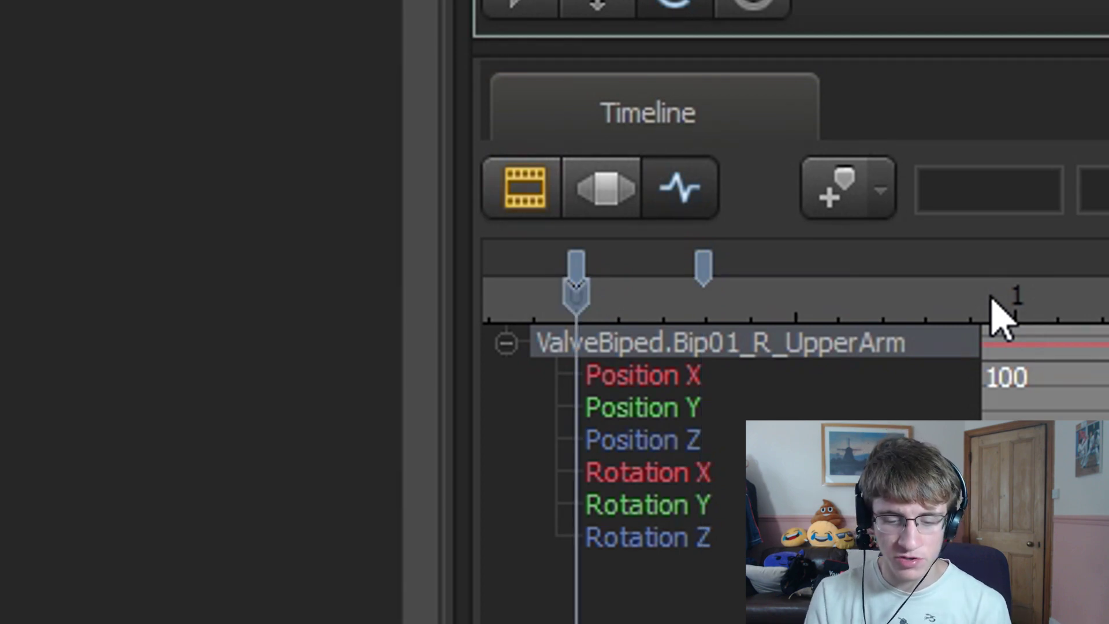
key(Up)
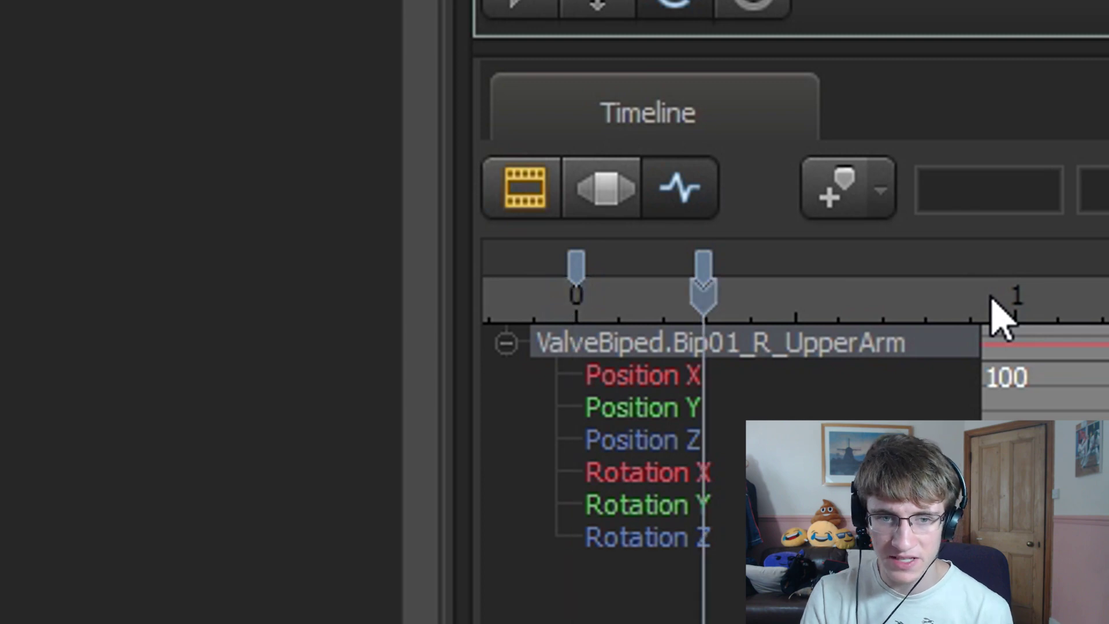
- Return to the first key and count the frames to the 0.291 s key by stepping one frame at a time, rechecking both keys
key(Down)
key(Right)
key(Right)
key(Right)
key(Right)
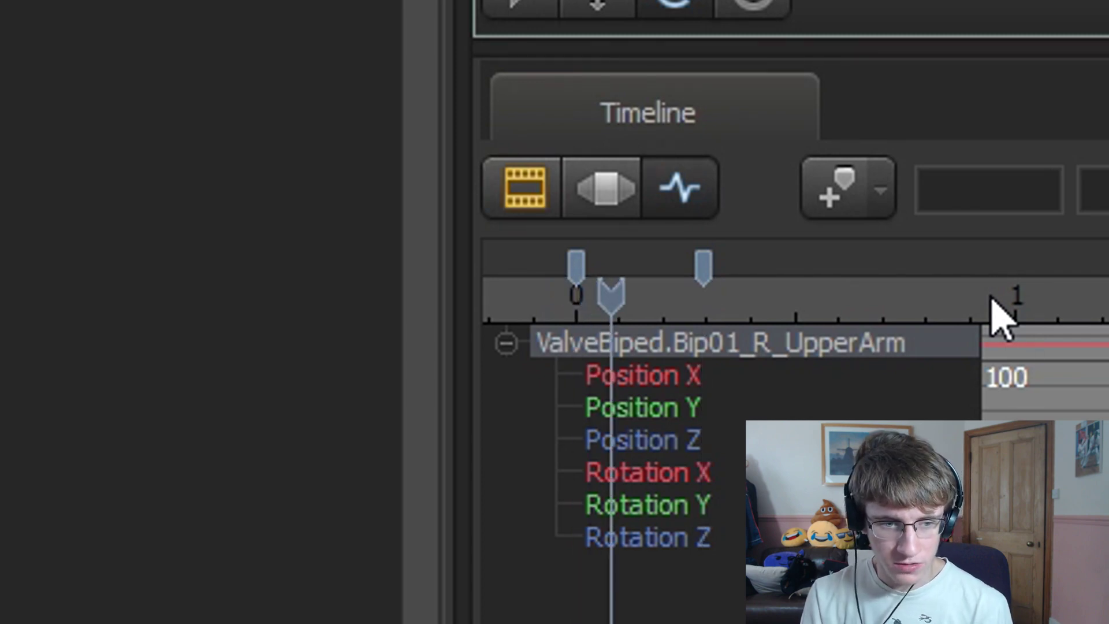
key(Right)
key(Right)
key(Right)
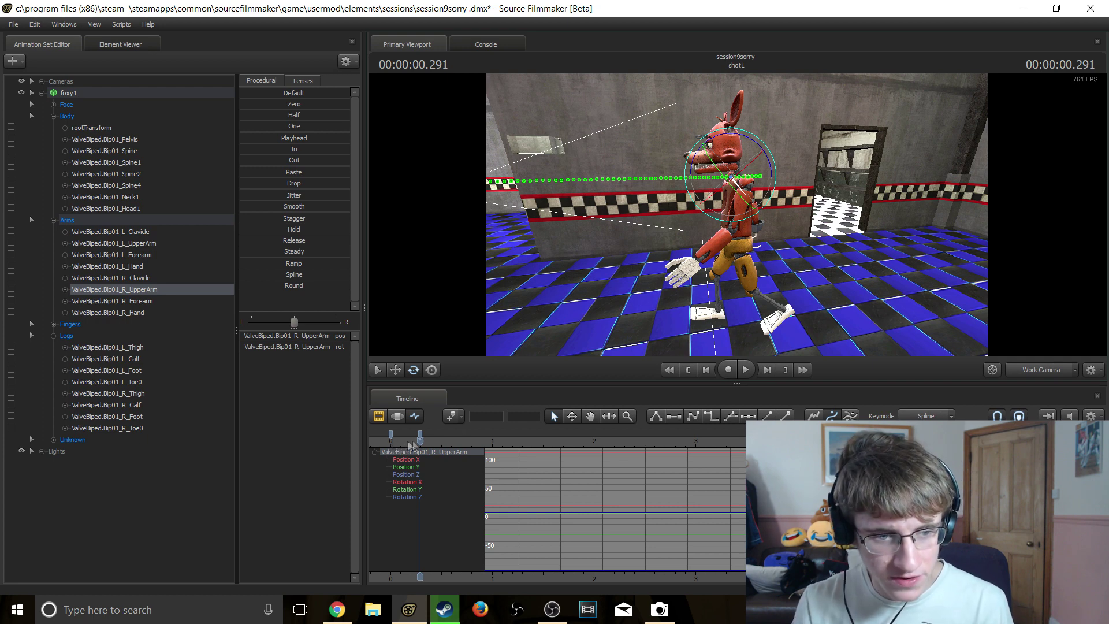
key(Up)
key(Down)
key(Up)
key(Down)
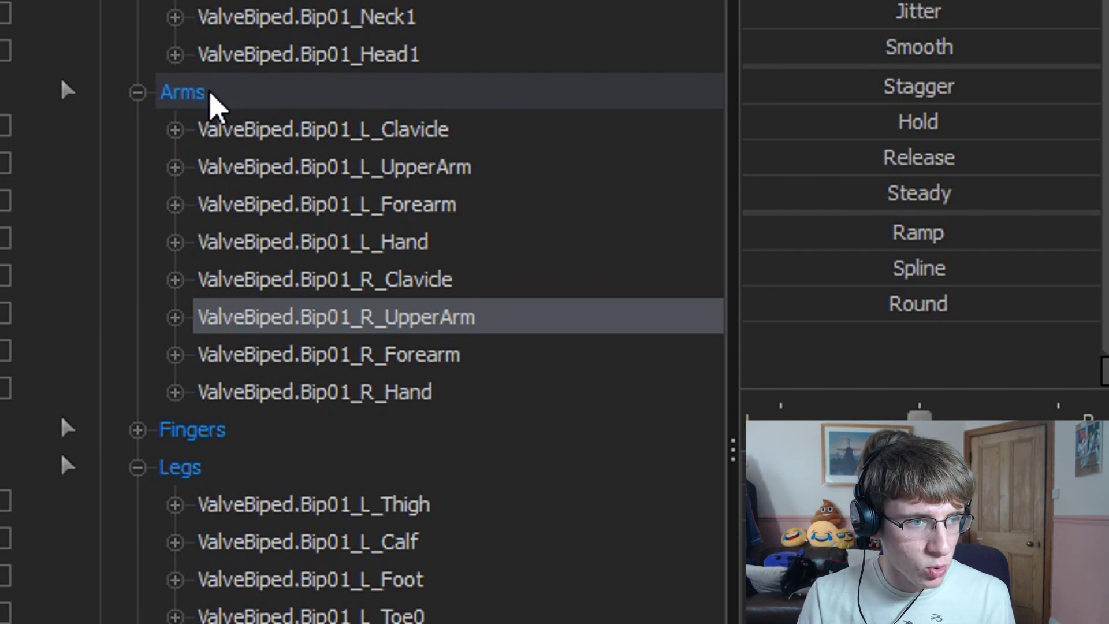
- Select foxy1's Arms and Legs groups together again
click(222, 95)
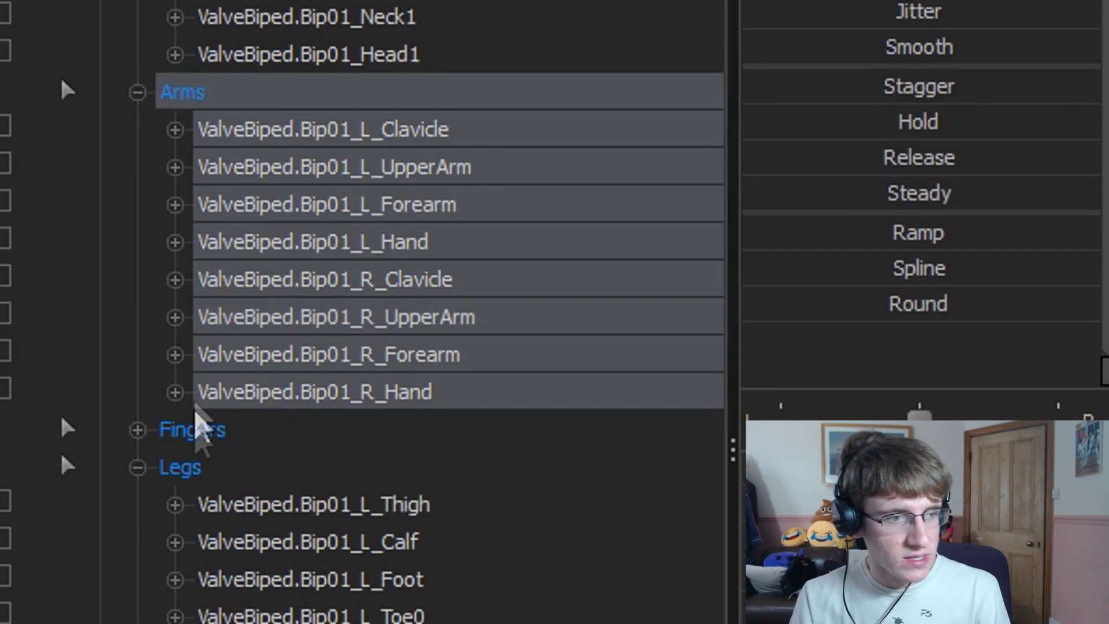
ctrl+click(200, 471)
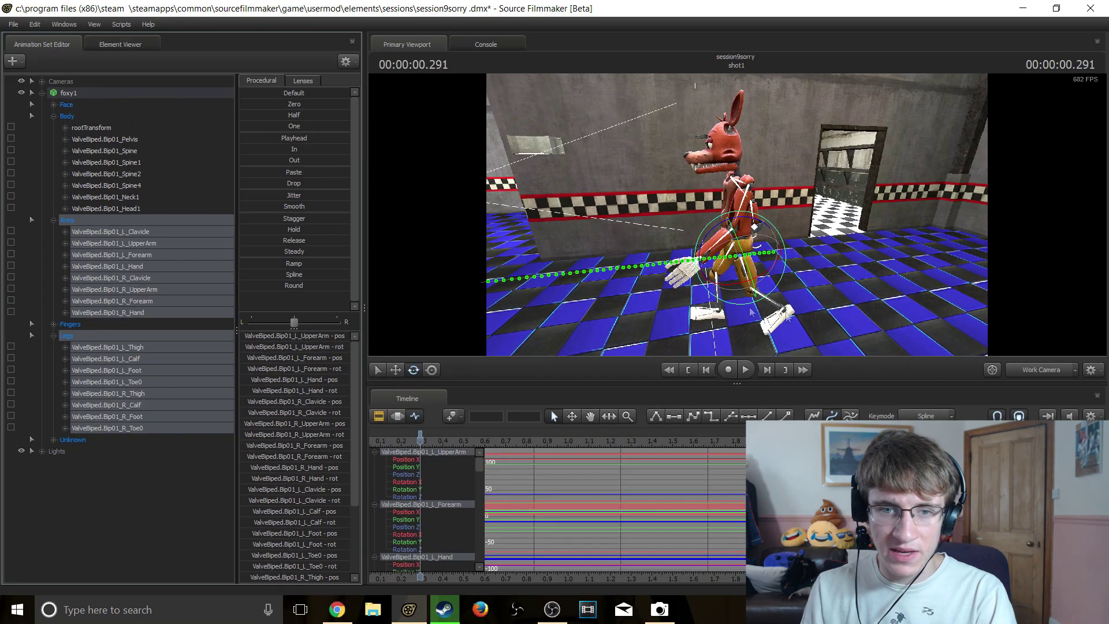
scroll(440, 444, down, 3)
scroll(441, 444, up, 3)
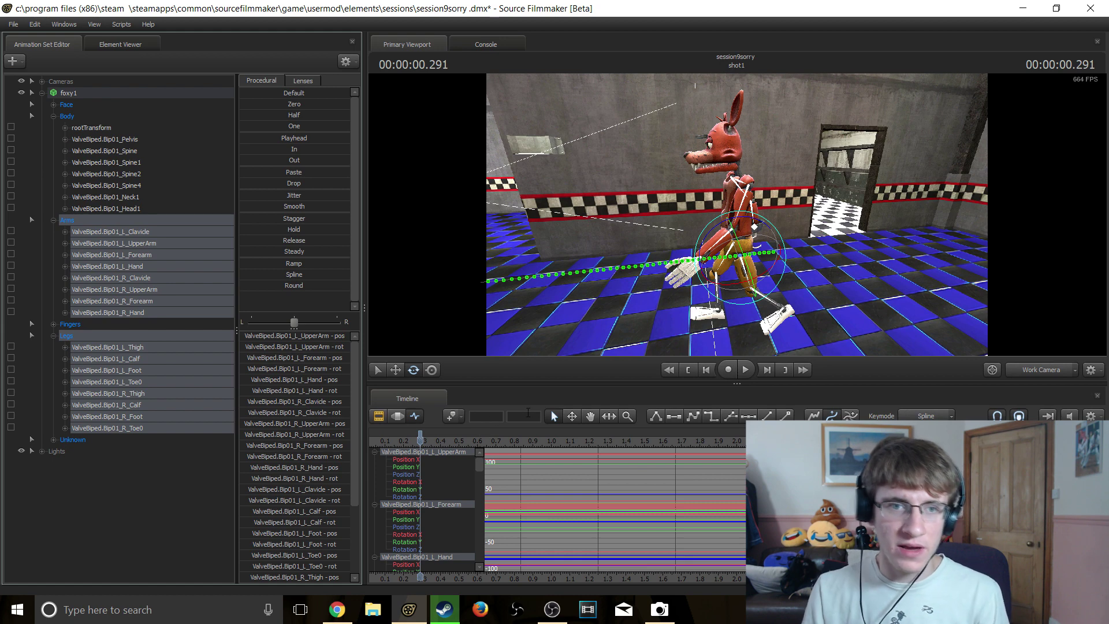
- Advance seven frames from the 0.291 s key and add a key for the Arms and Legs at 0.583 s
key(Right)
key(Right)
key(Right)
key(Right)
key(Right)
key(Right)
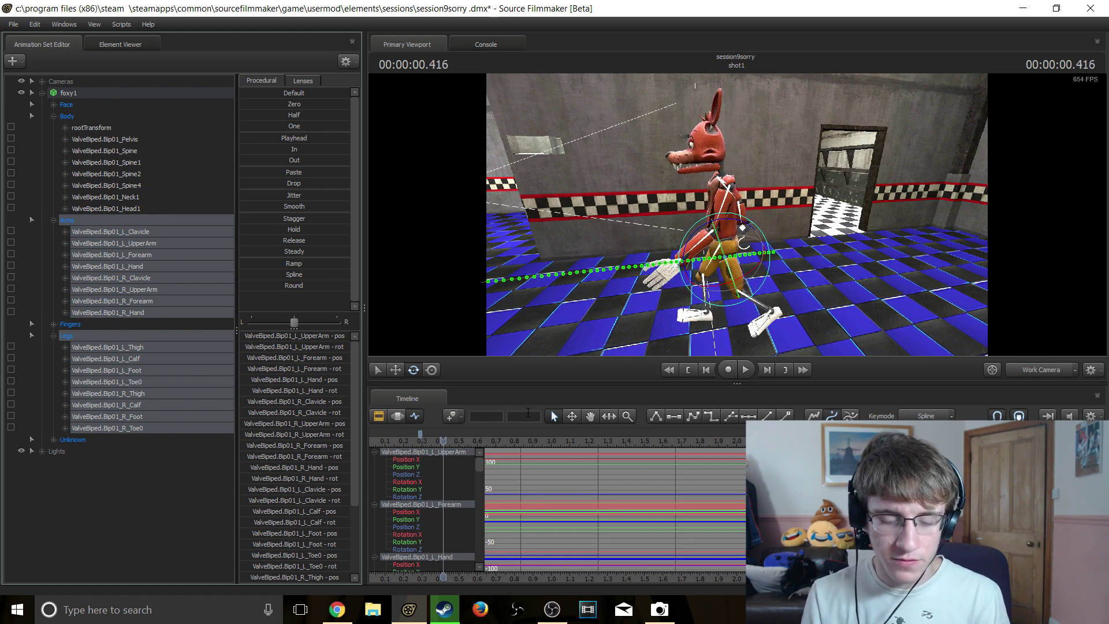
key(Right)
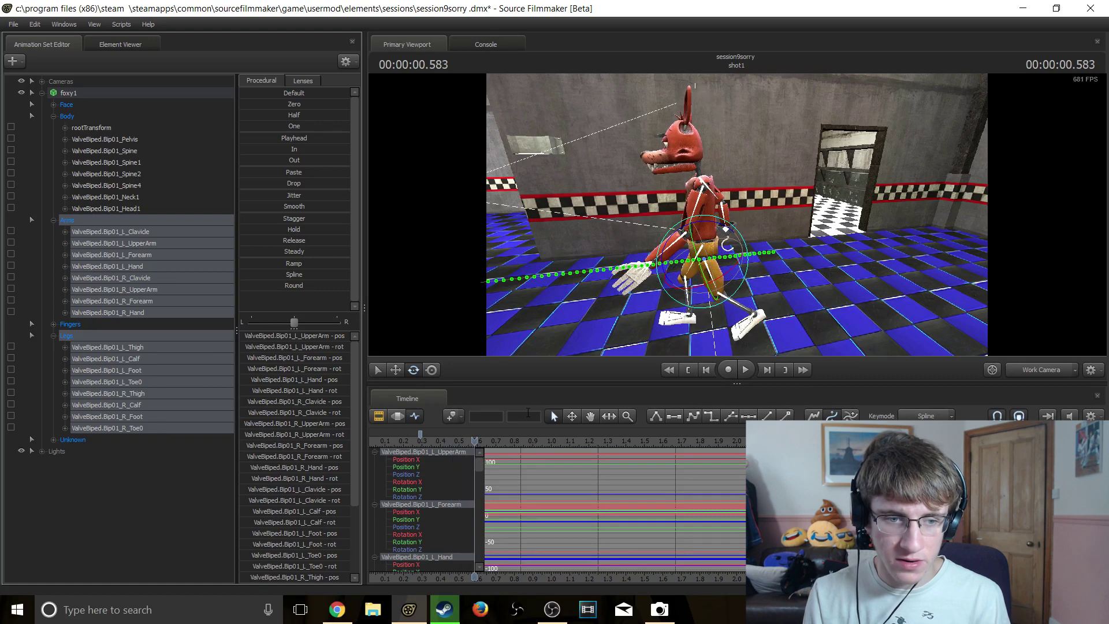
scroll(543, 468, down, 3)
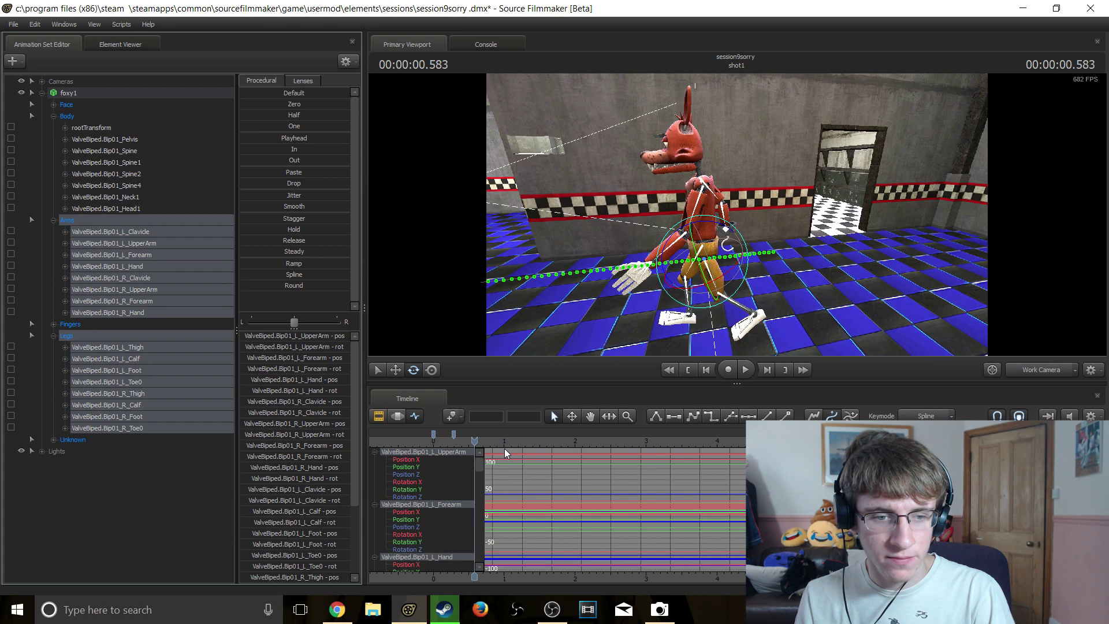
key(m)
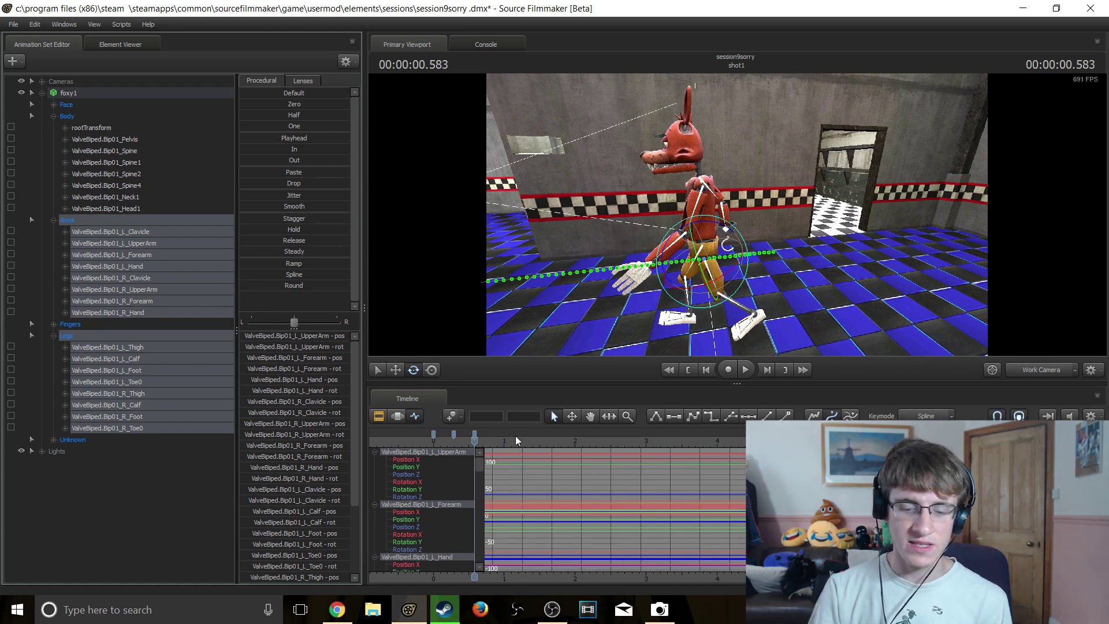
- Jump between the keys at 0, 0.291 and 0.583 s to compare Foxy's poses
key(Up)
key(Up)
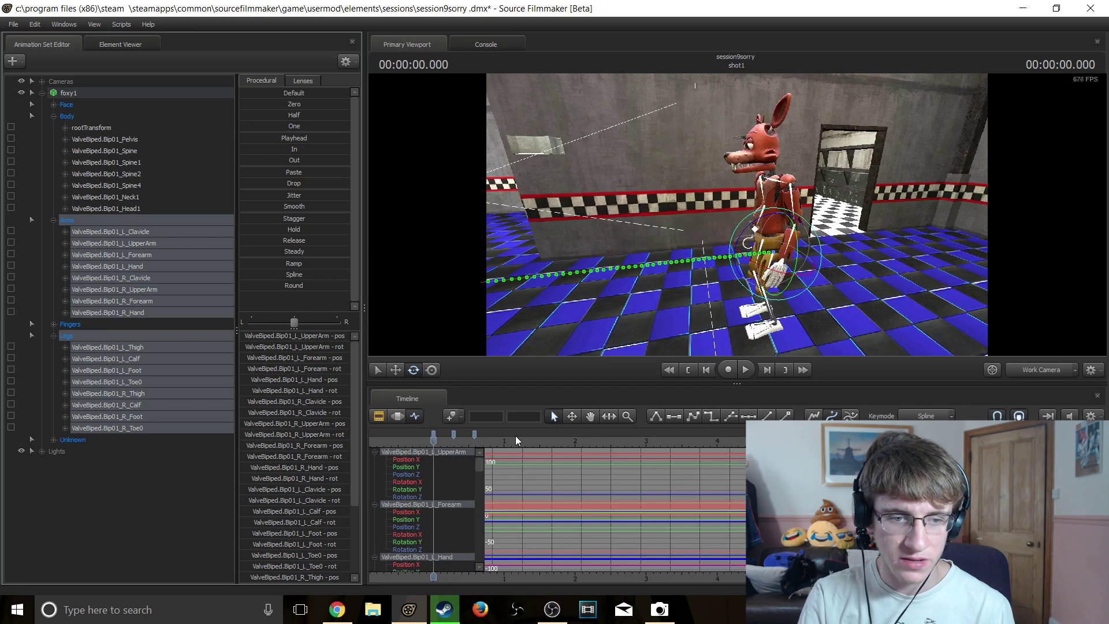
key(Up)
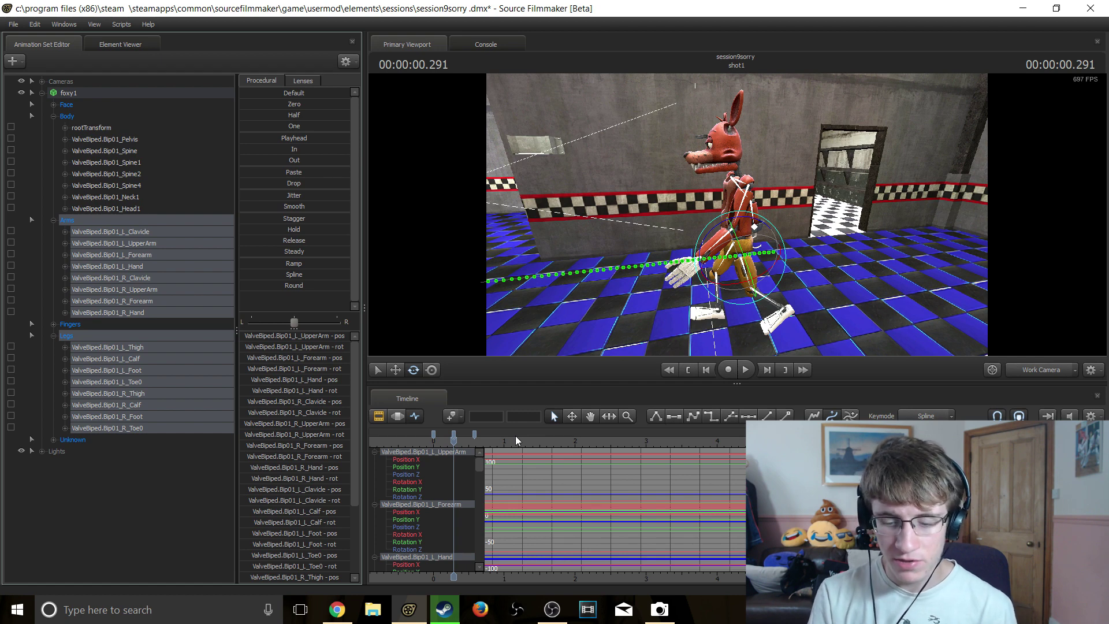
key(Up)
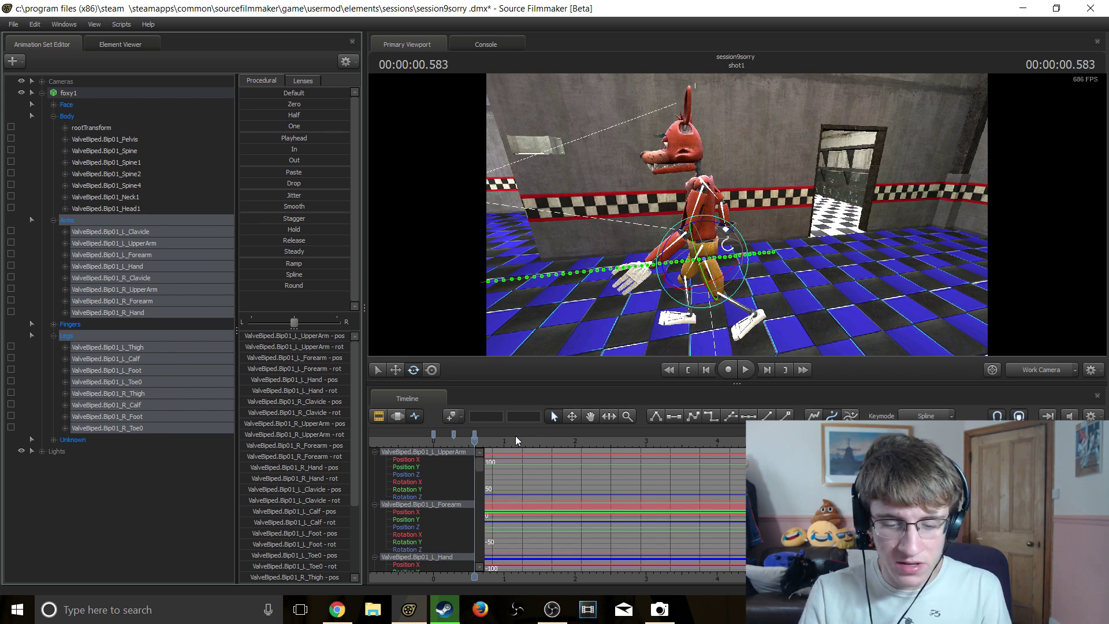
key(Up)
key(Down)
key(Up)
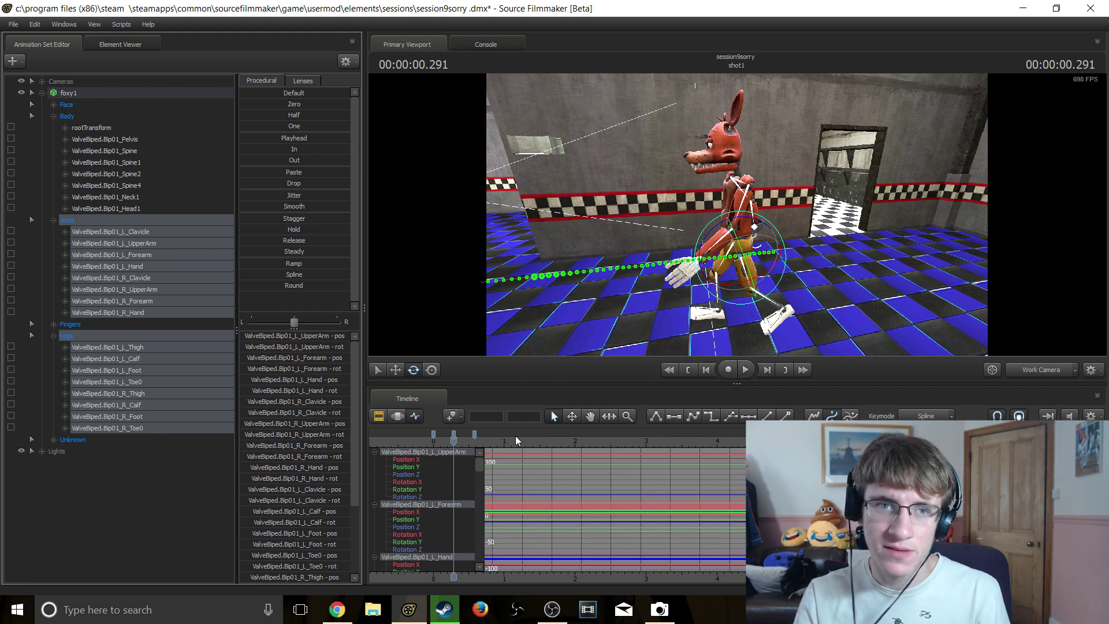
key(Down)
- Rotate Foxy's left thigh forward at the 0.583 s key to begin the opposite step pose
mouse_move(558, 191)
mouse_down()
mouse_move(566, 222)
mouse_move(572, 203)
mouse_up()
key(w)
key(s)
key(w)
drag(532, 168, 529, 167)
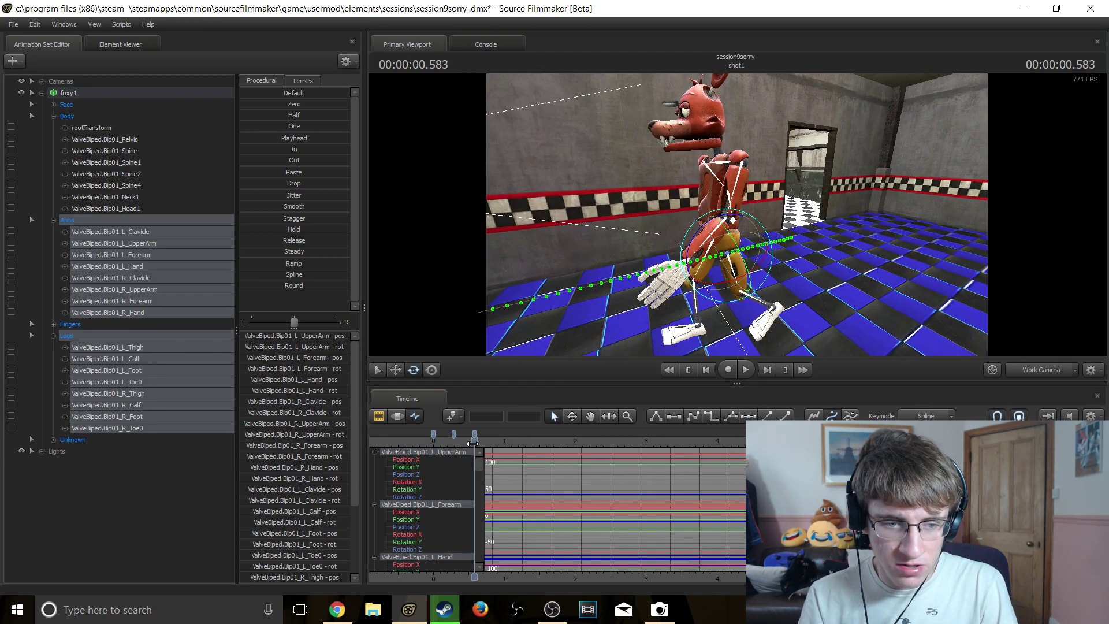
drag(568, 286, 554, 267)
key(s)
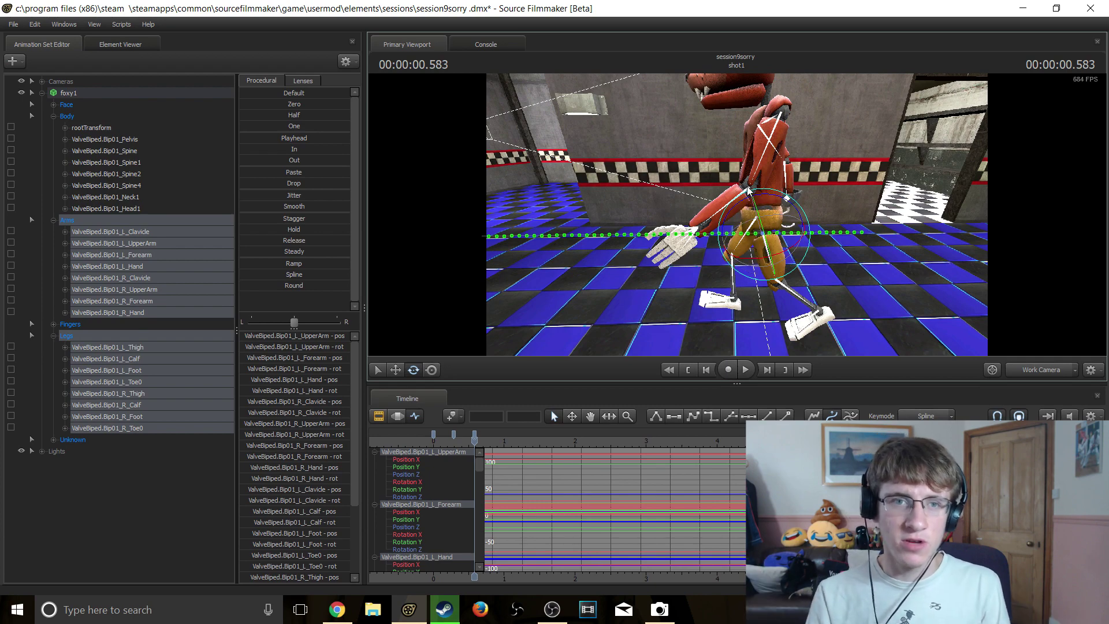
drag(757, 151, 832, 185)
ctrl+click(764, 257)
alt+drag(755, 188, 719, 239)
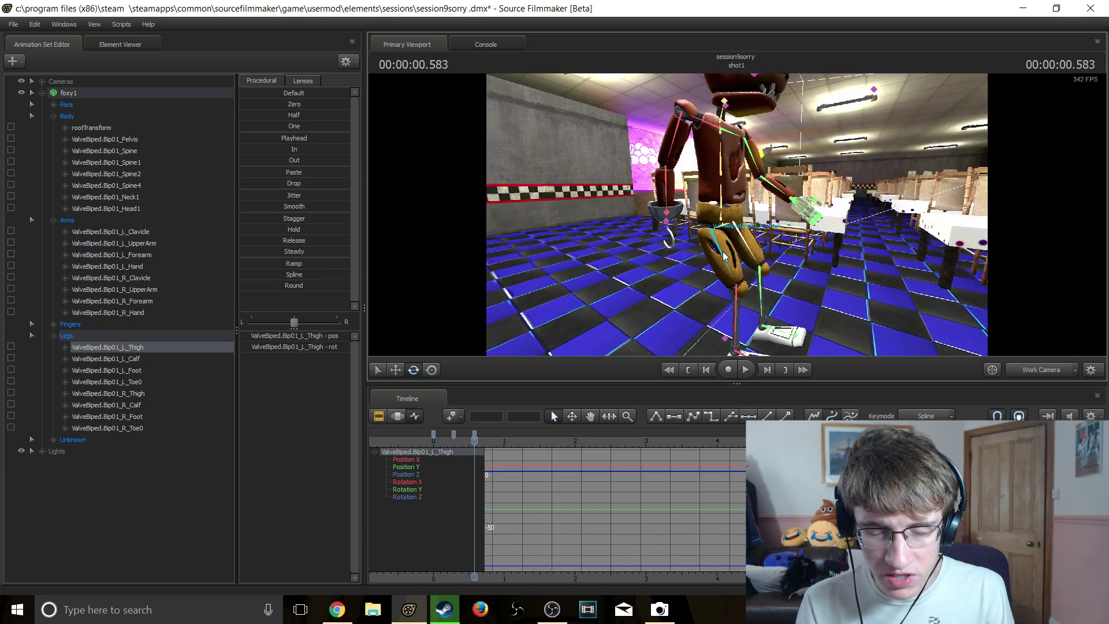
- Rotate Foxy's right thigh backward at the 0.583 s key
ctrl+click(723, 253)
alt+drag(797, 250, 809, 232)
drag(752, 185, 725, 164)
key(w)
drag(737, 215, 719, 193)
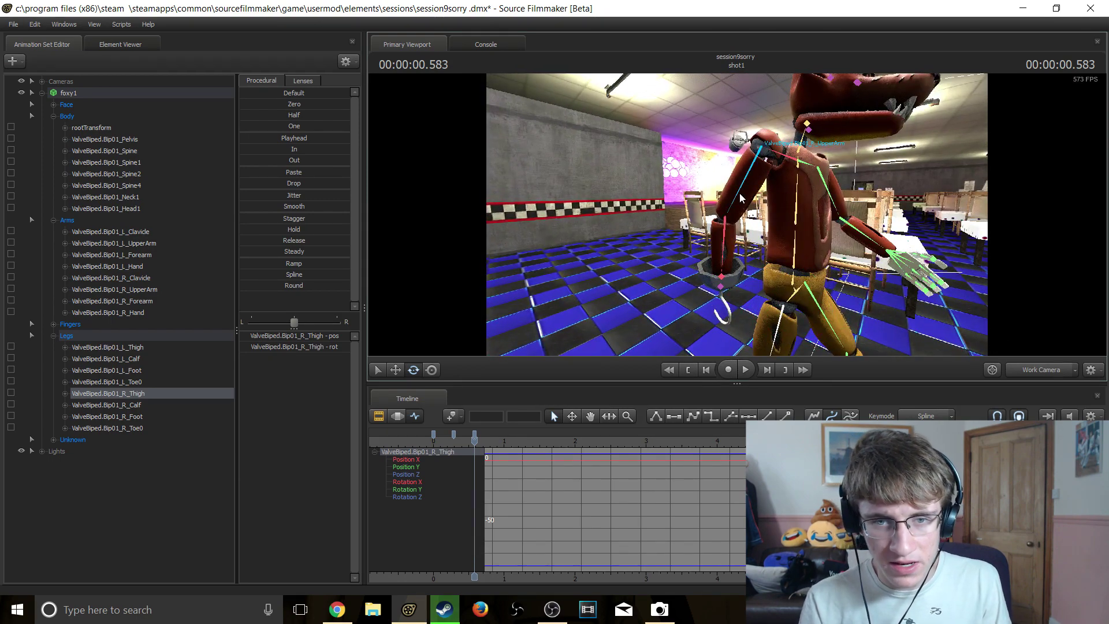
- Swing Foxy's right upper arm with the hook forward at the 0.583 s key
ctrl+click(740, 193)
drag(794, 145, 693, 116)
key(a)
key(d)
drag(543, 236, 776, 207)
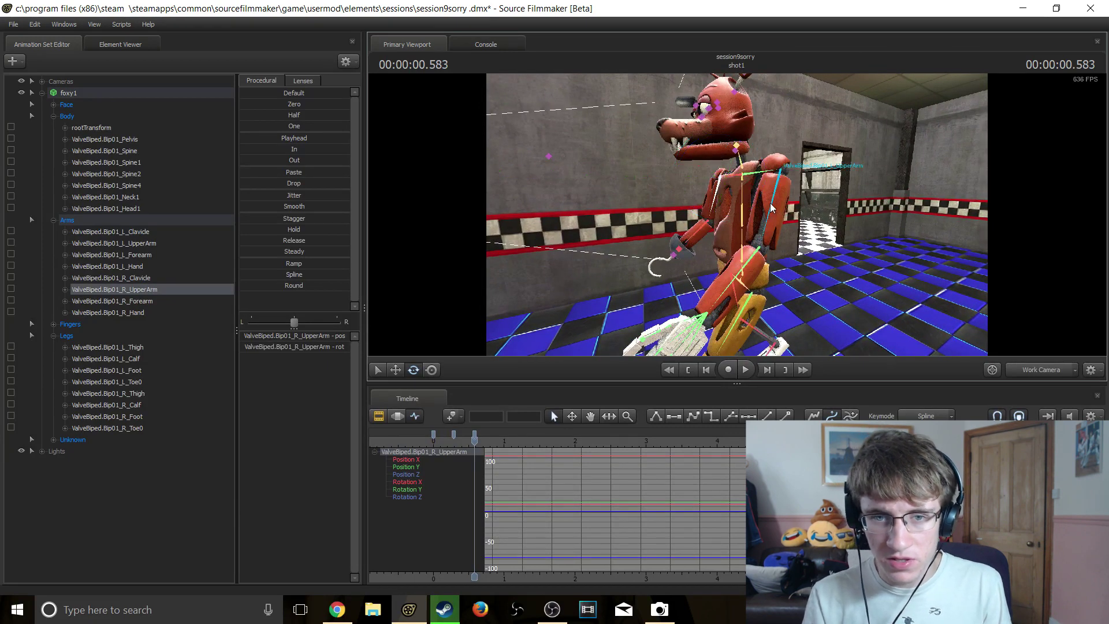
- Swing Foxy's left upper arm backward at the 0.583 s key
click(771, 206)
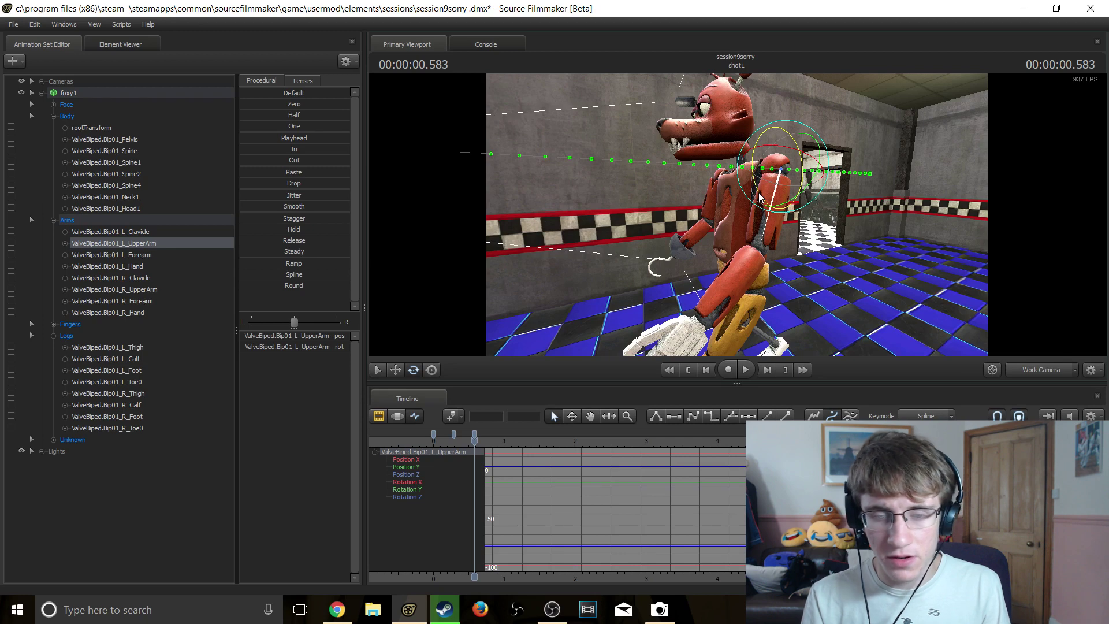
mouse_move(760, 158)
mouse_down()
mouse_move(754, 240)
mouse_move(729, 231)
mouse_move(751, 226)
mouse_move(718, 214)
mouse_move(769, 225)
mouse_move(731, 207)
mouse_move(754, 219)
mouse_move(767, 167)
mouse_up()
key(s)
- Return to the first key and play the animation from a wider view of the room
key(Up)
key(Up)
key(s)
key(space)
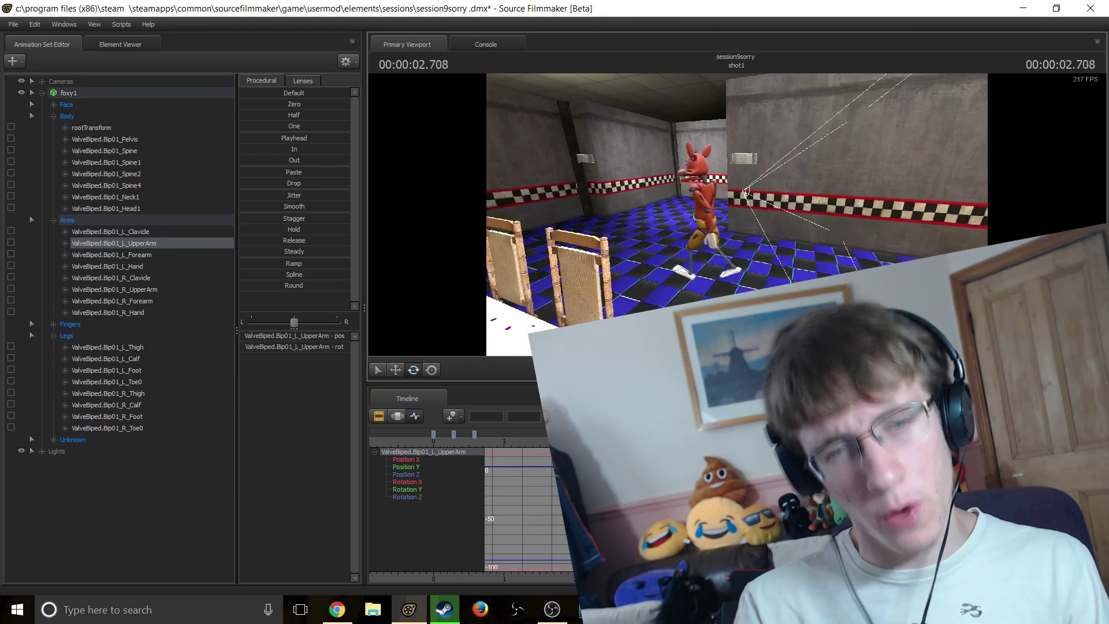
key(space)
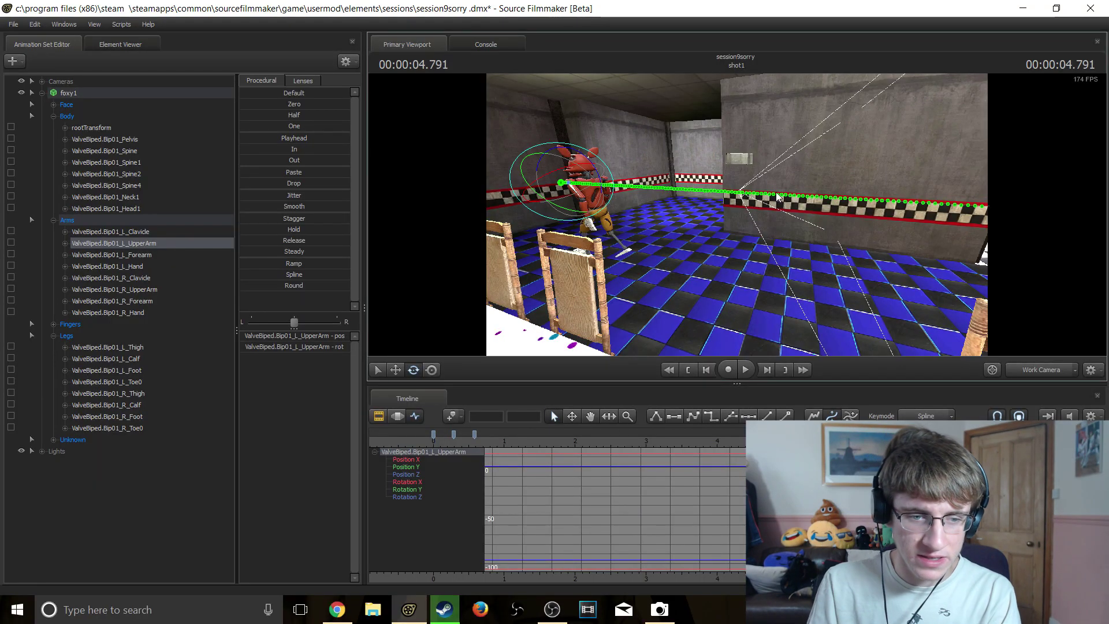
- Go back to the 0.583 s key and select foxy1's Arms and Legs groups together
key(Up)
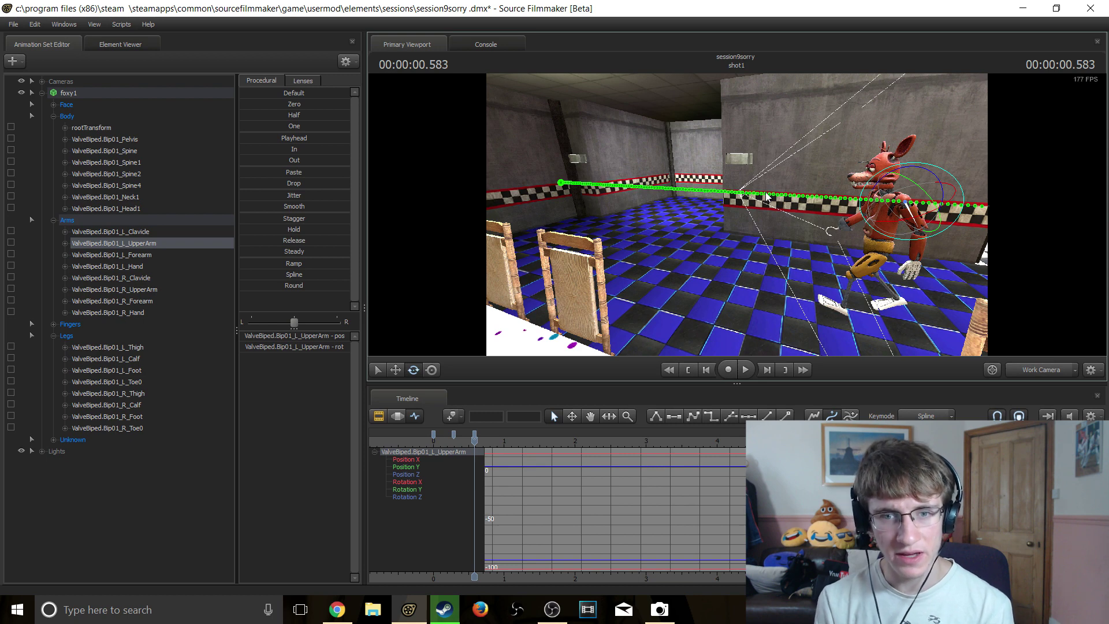
click(85, 220)
ctrl+click(69, 335)
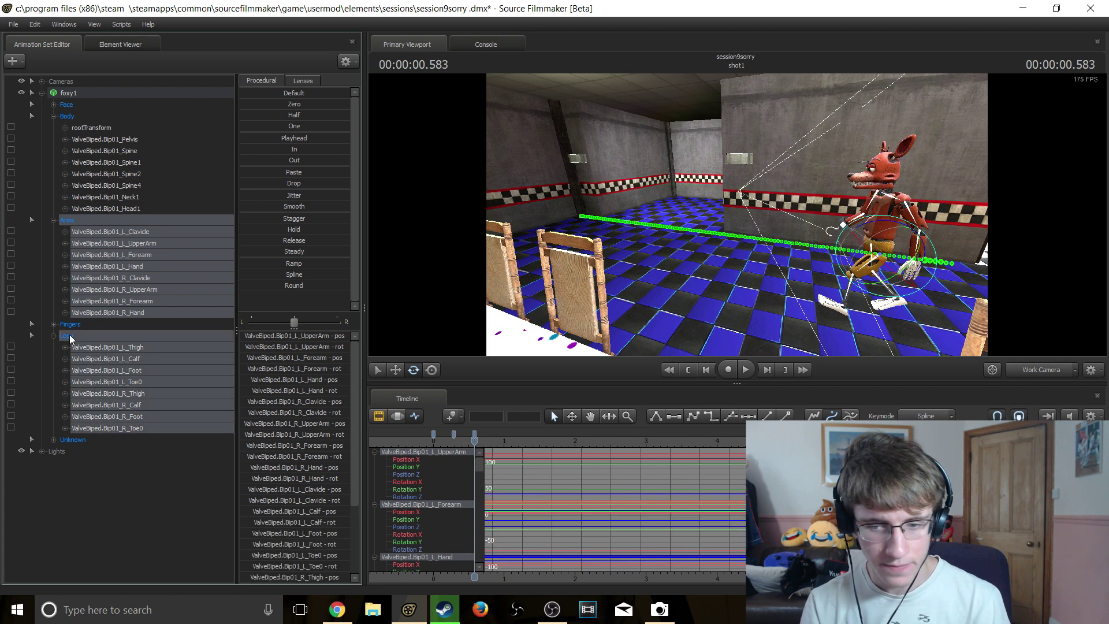
- Move to the 0.291 s key and select its arm and leg keys
scroll(496, 438, up, 1)
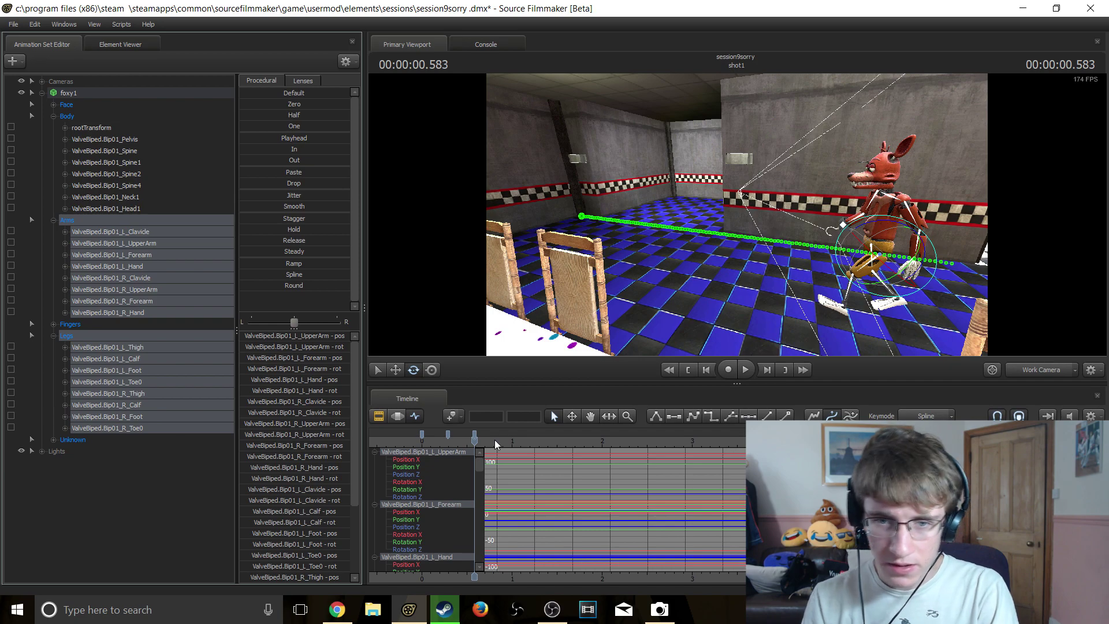
key(Up)
key(a)
drag(660, 251, 751, 251)
key(w)
key(a)
key(s)
scroll(483, 443, up, 1)
key(ctrl+v)
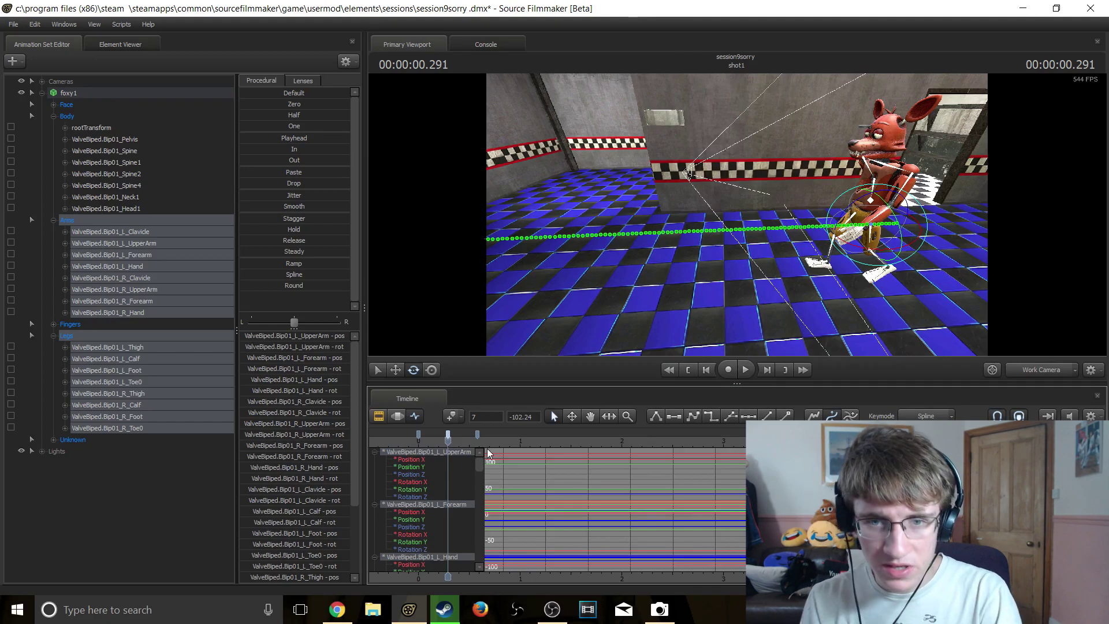
- Add the 0.583 s keys to the selection and copy both step poses
key(Down)
drag(717, 251, 673, 277)
key(w)
key(s)
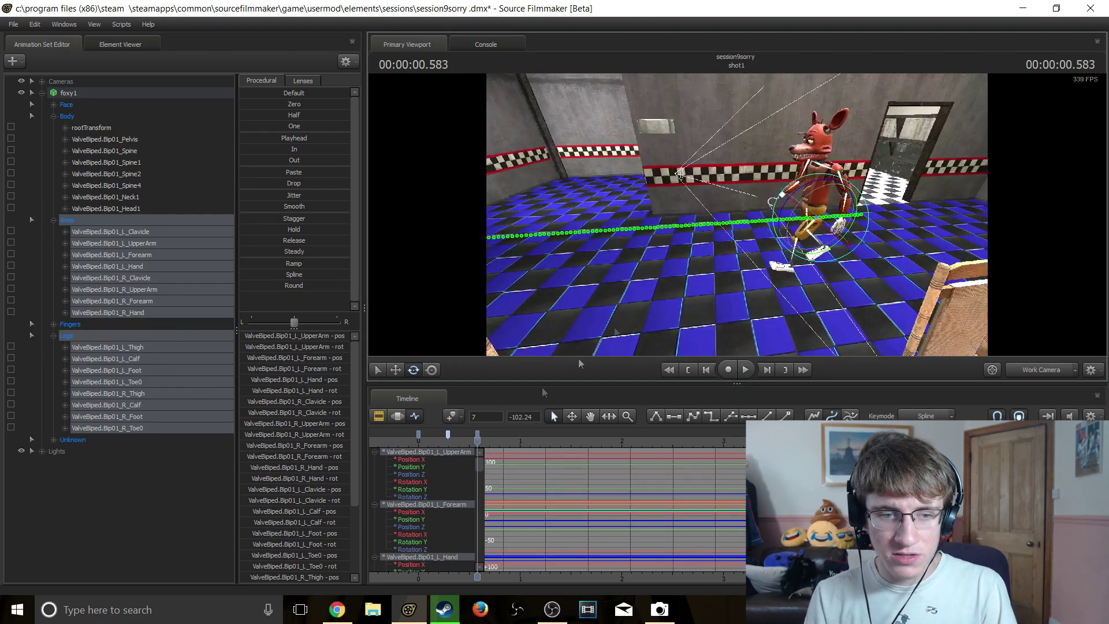
click(479, 435)
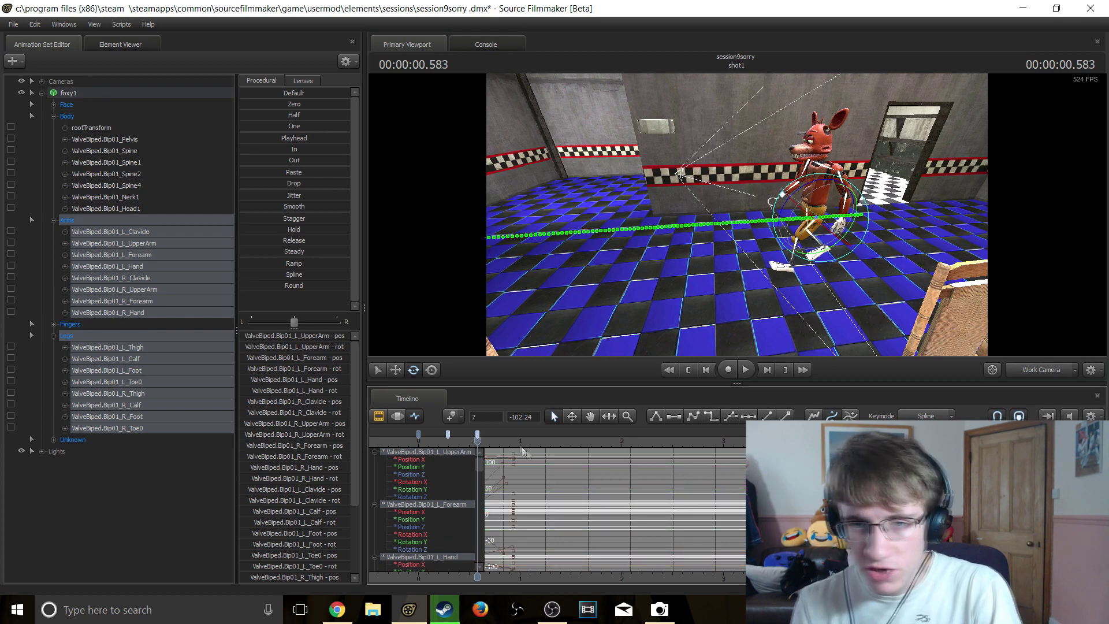
key(Up)
key(Down)
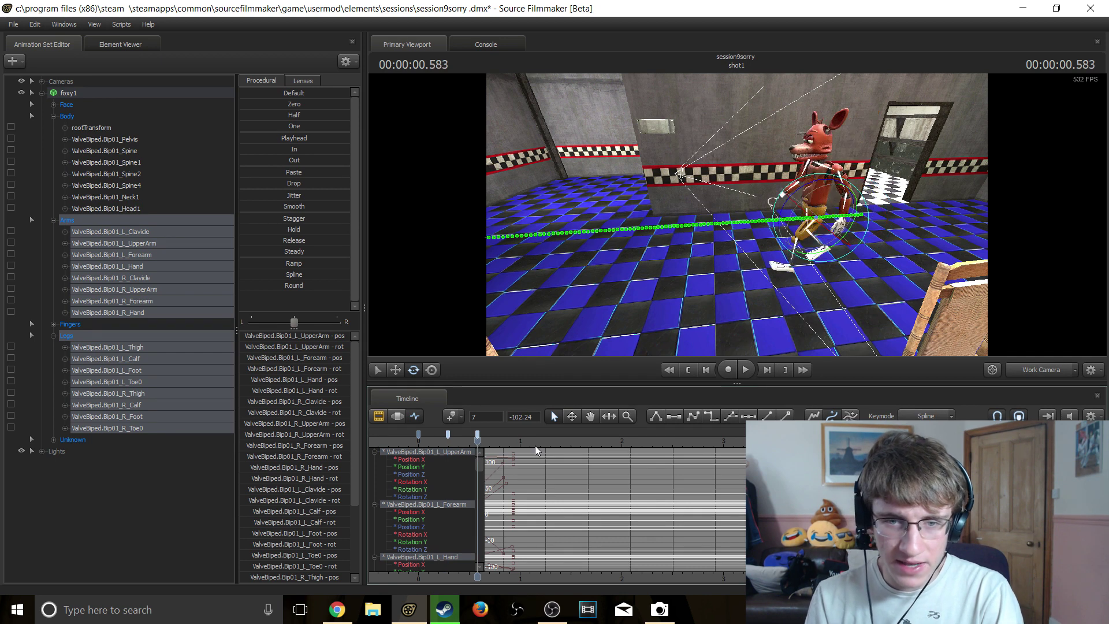
right_click(476, 432)
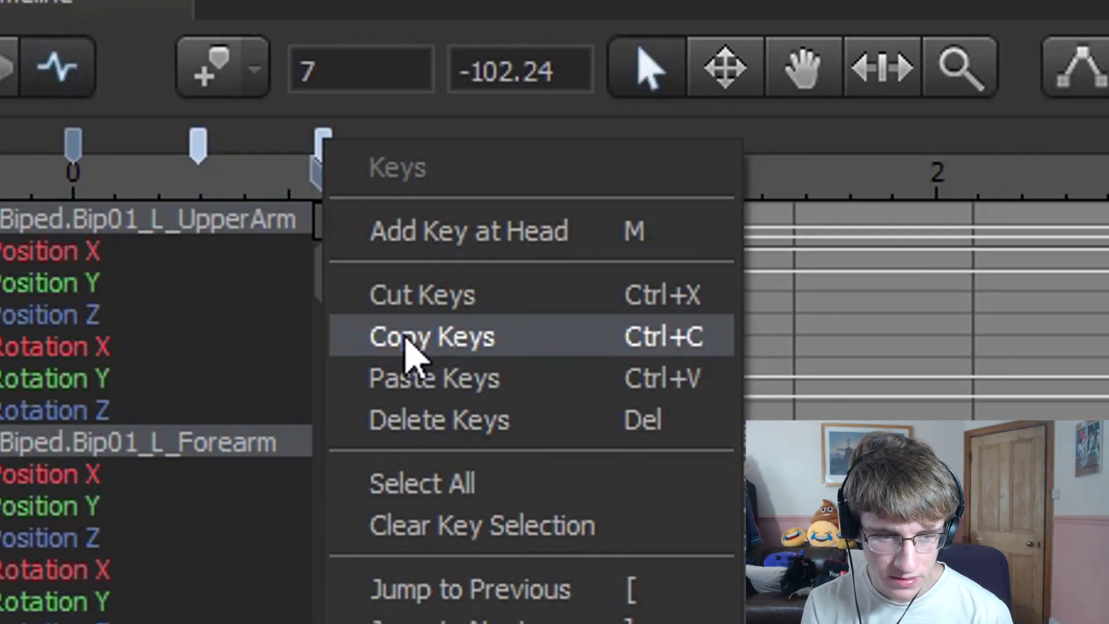
click(411, 338)
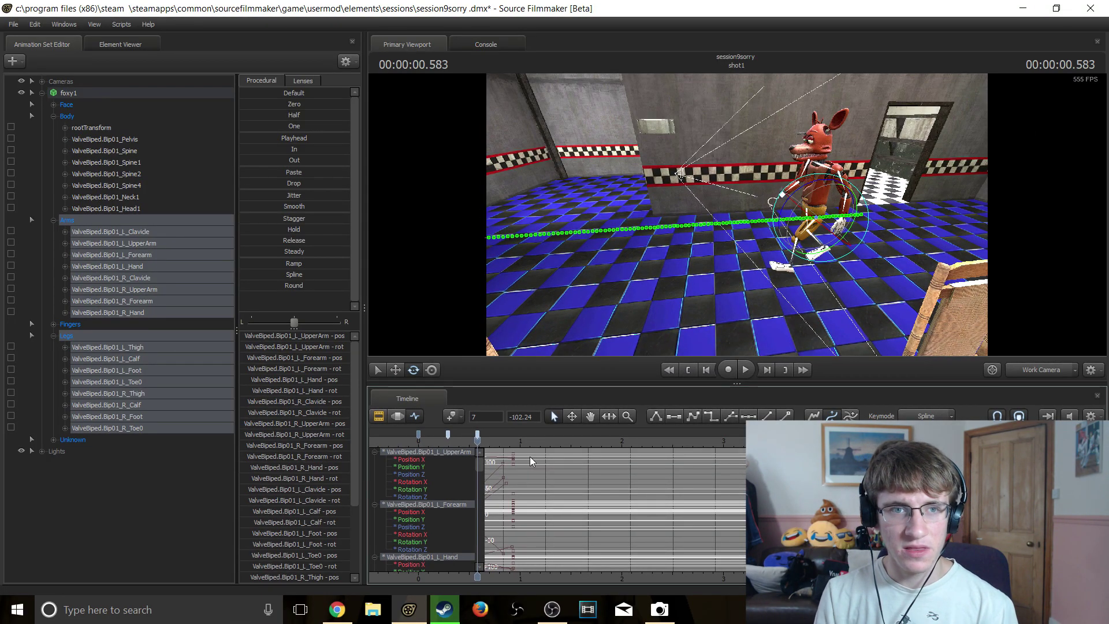
- Advance seven frames to 0.875 s and paste the copied keys there
scroll(503, 454, up, 2)
scroll(503, 454, up, 1)
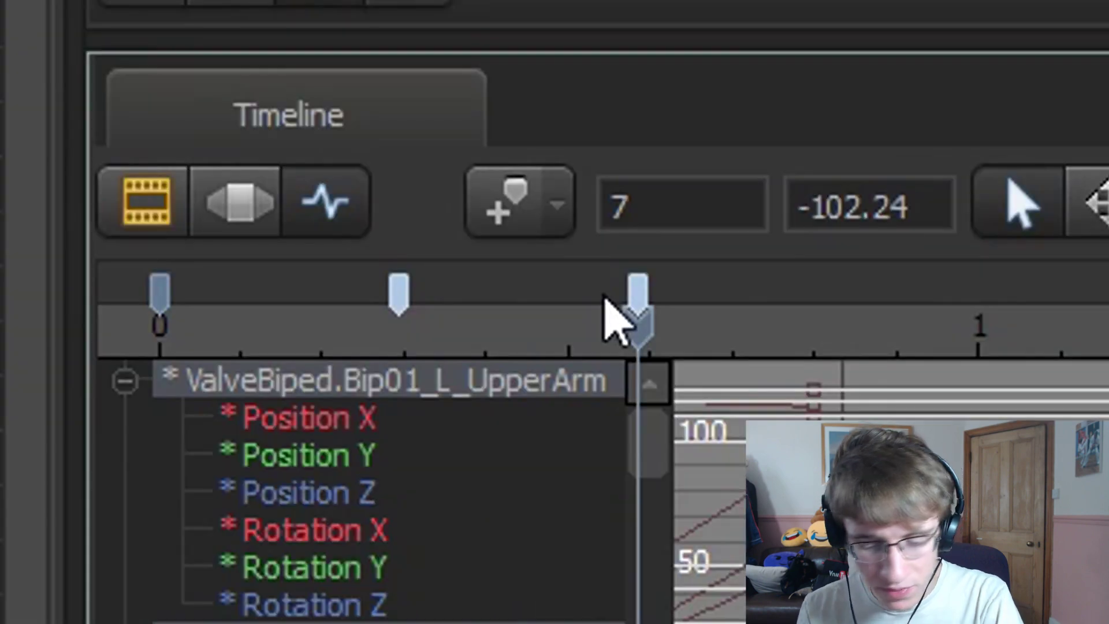
key(Right)
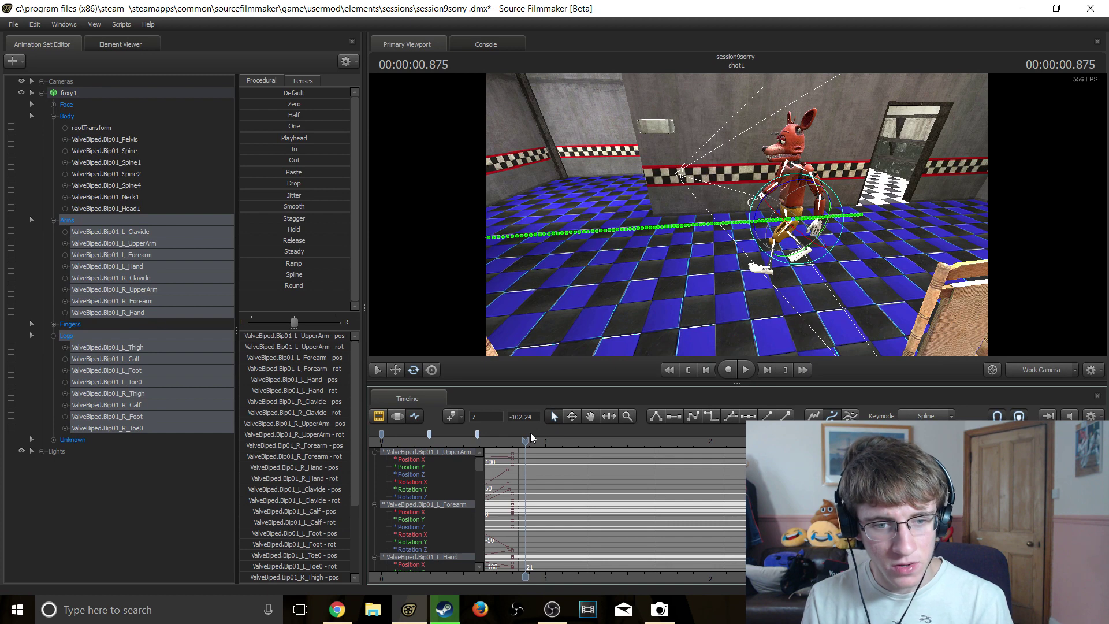
right_click(524, 432)
click(545, 486)
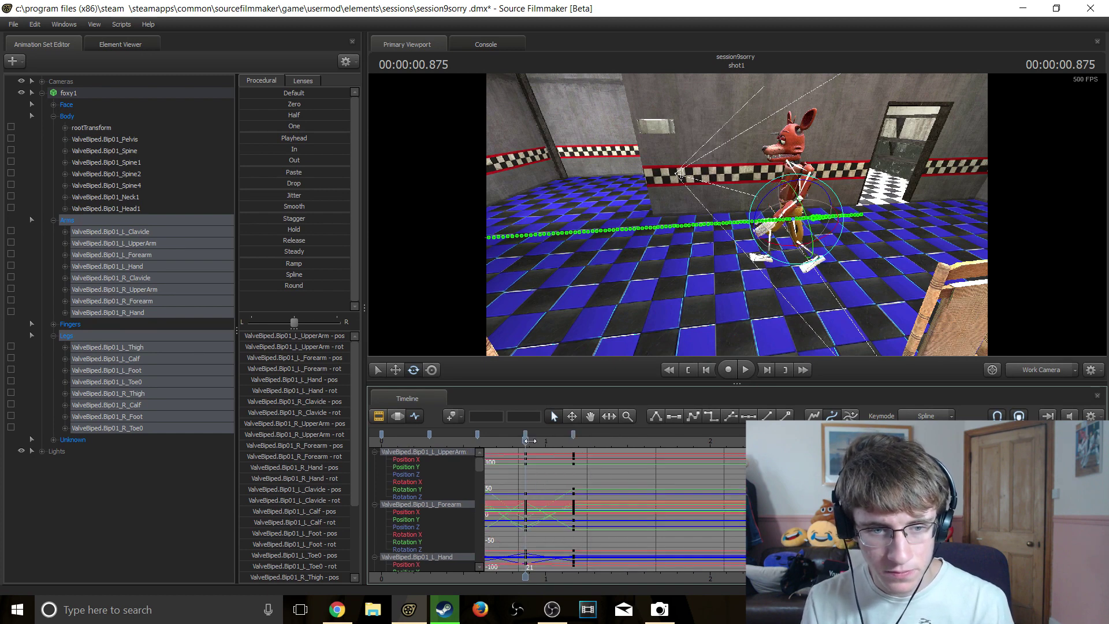
- Play the walk with the pasted steps, then rewind and play it again
key(space)
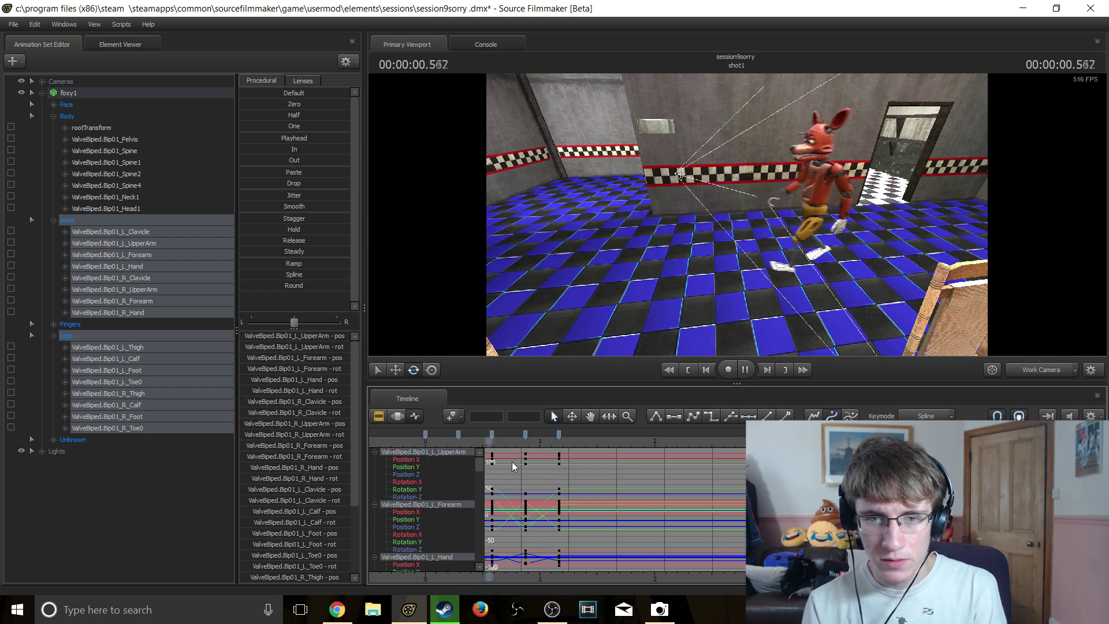
key(space)
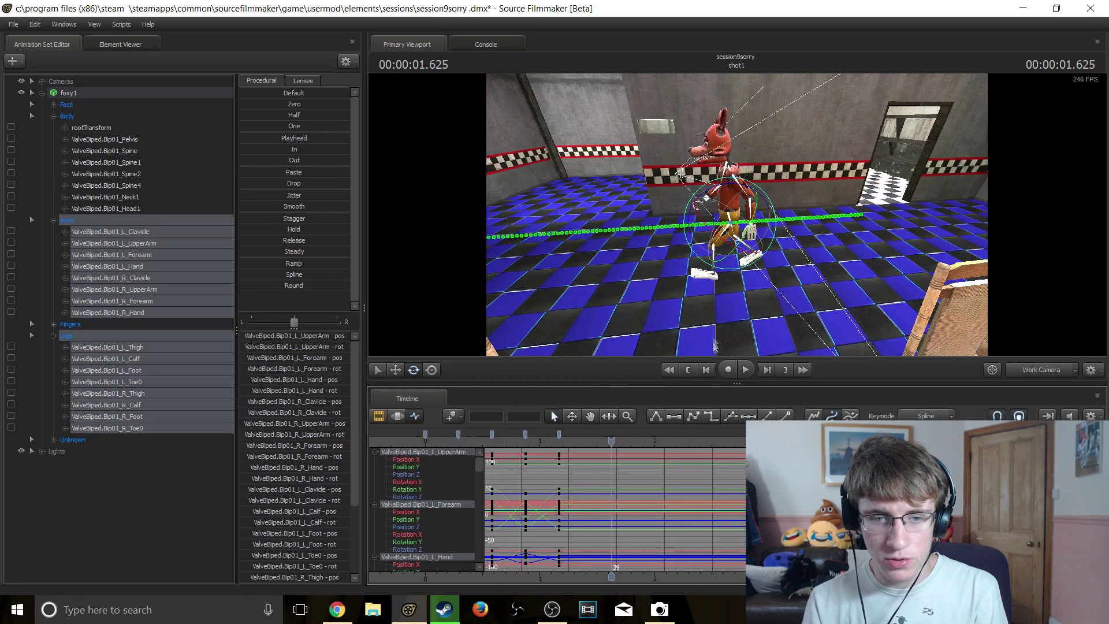
click(689, 370)
key(space)
key(space)
- Step through the keys back to the 0.291 s pose to check the walk
key(Up)
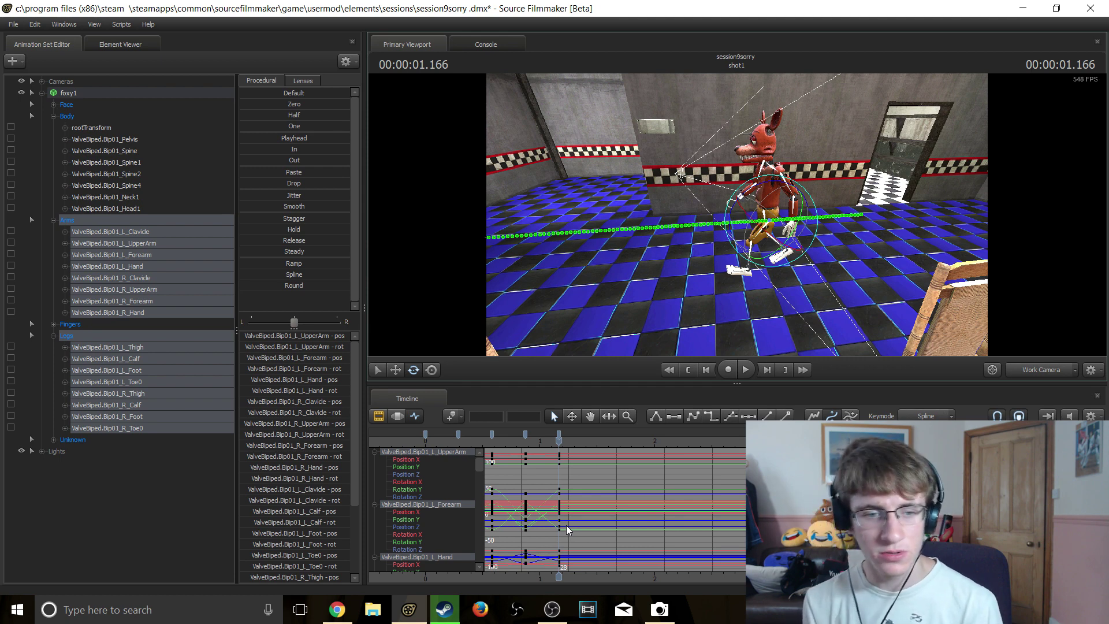
key(Up)
key(Up)
key(Up)
key(Up)
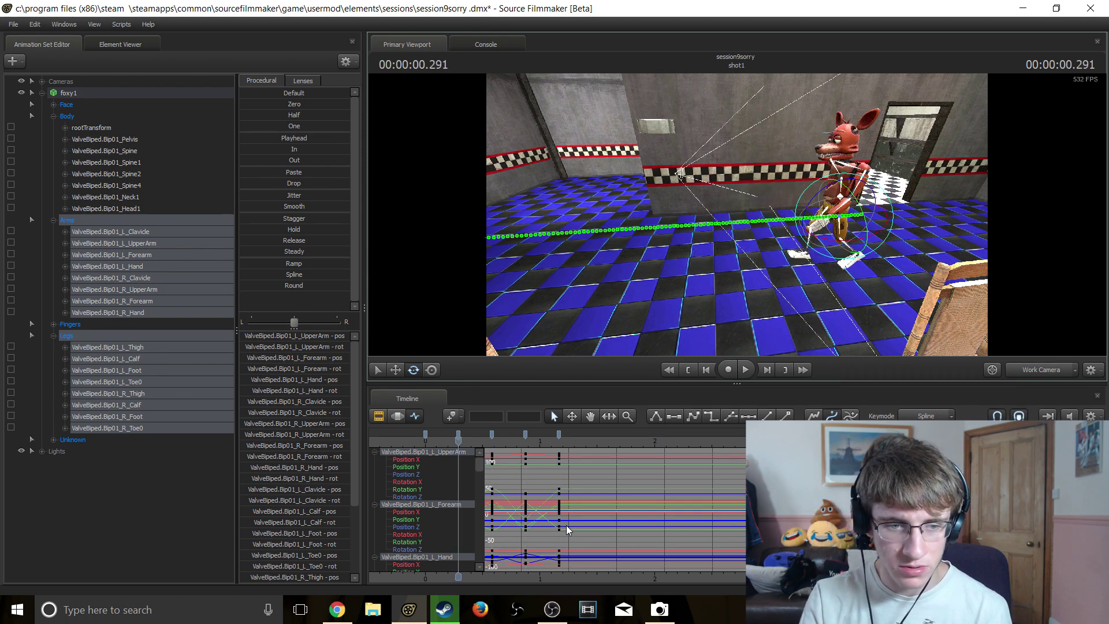
key(space)
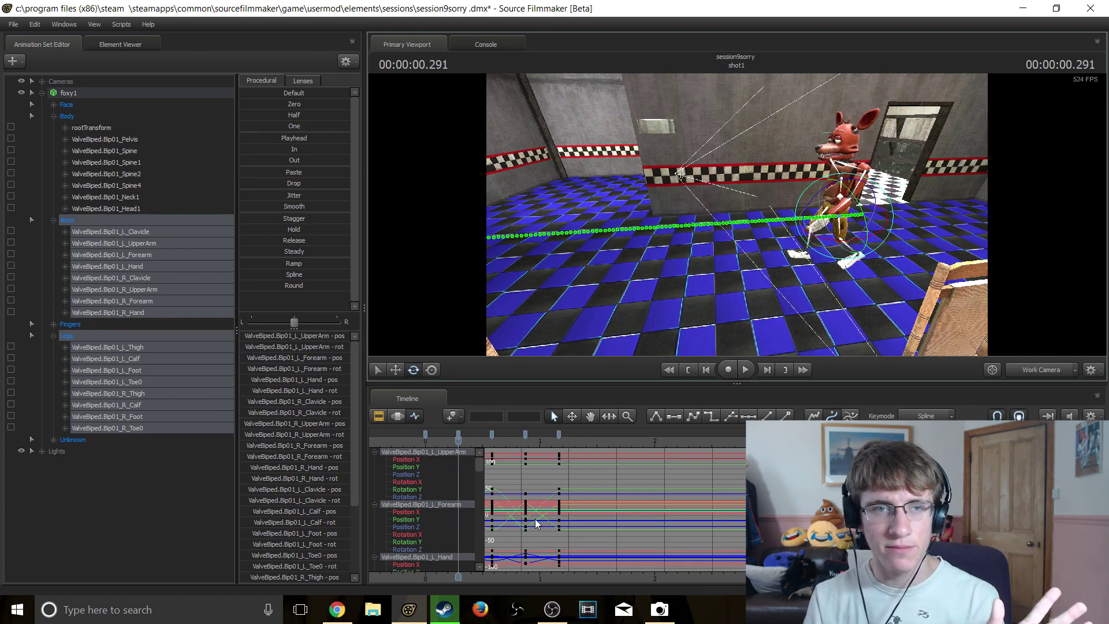
- Move the playhead to the last step pose at 1.166 s, then select and copy all the arm and leg keys
scroll(491, 538, up, 2)
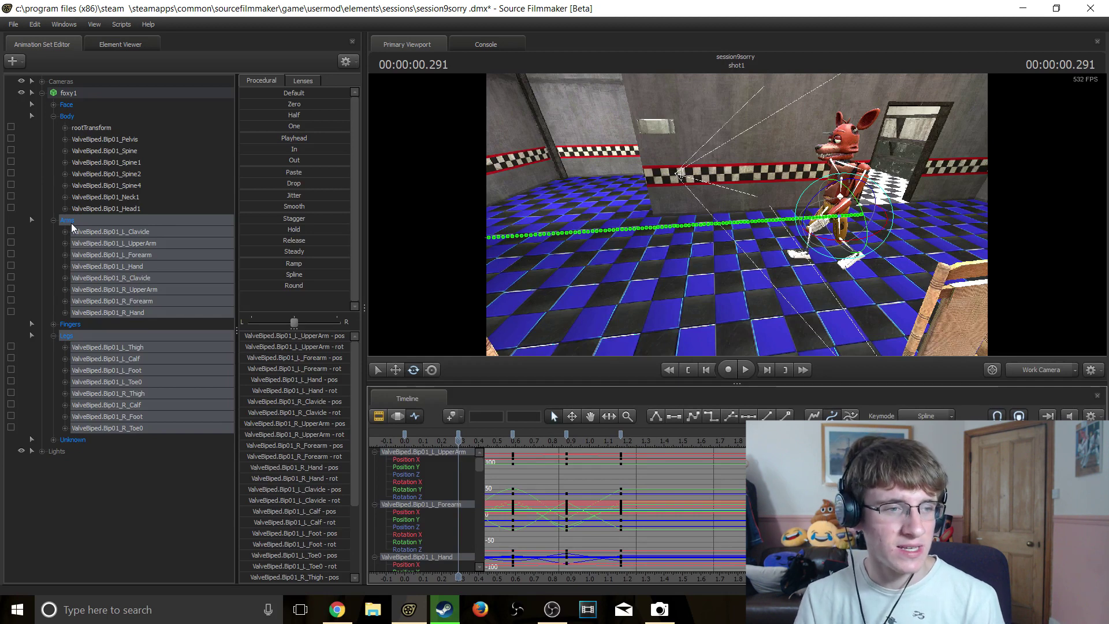
scroll(469, 446, up, 3)
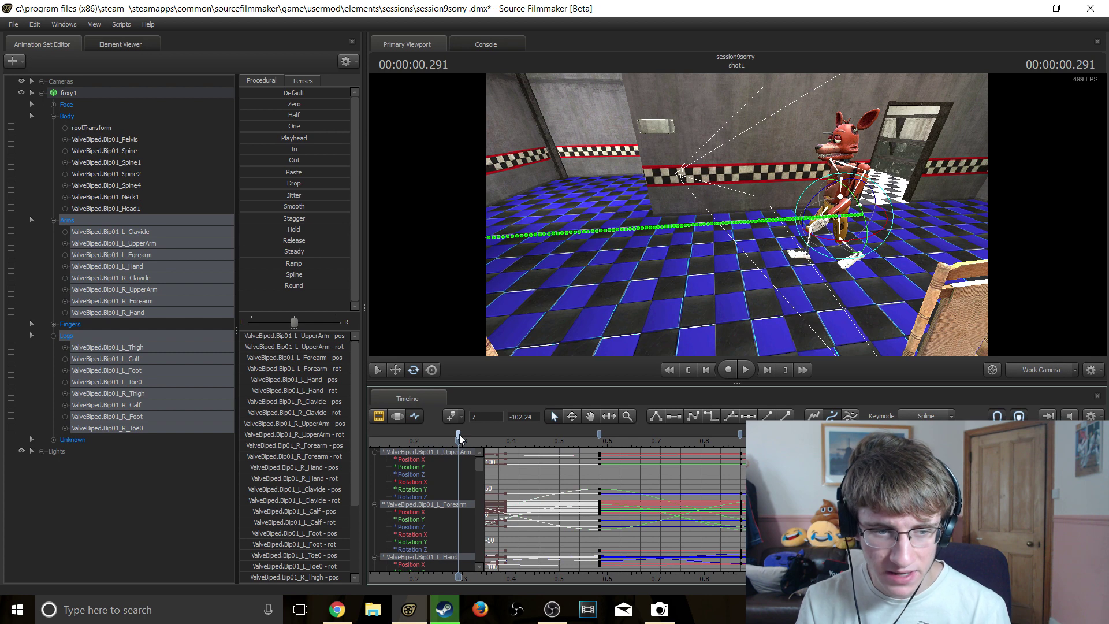
scroll(460, 436, down, 4)
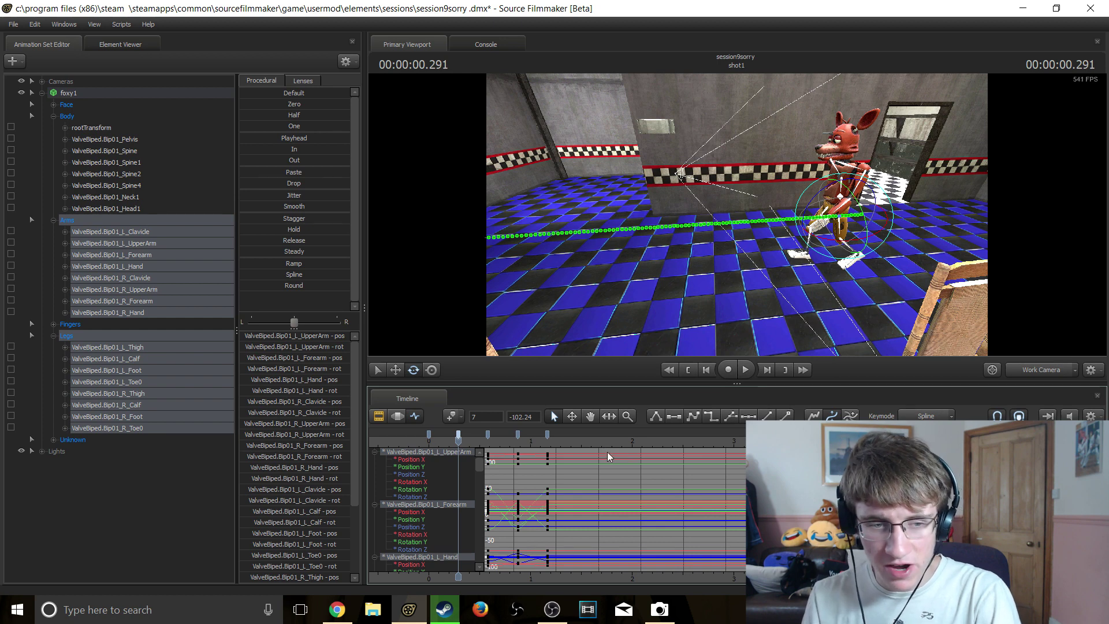
key(Down)
key(Down)
key(Down)
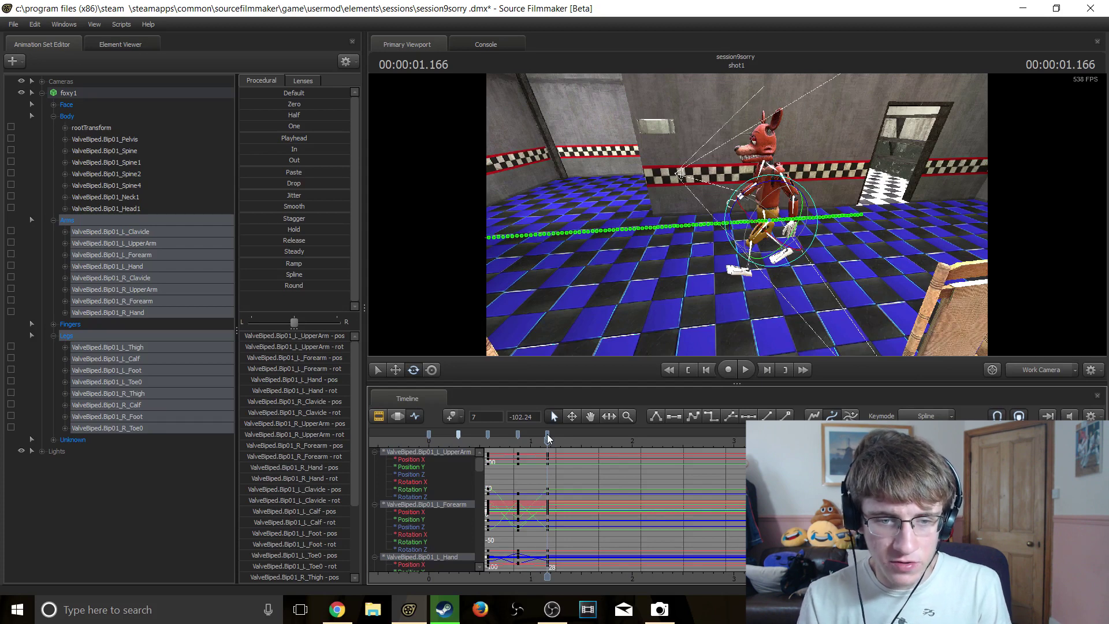
key(ctrl+a)
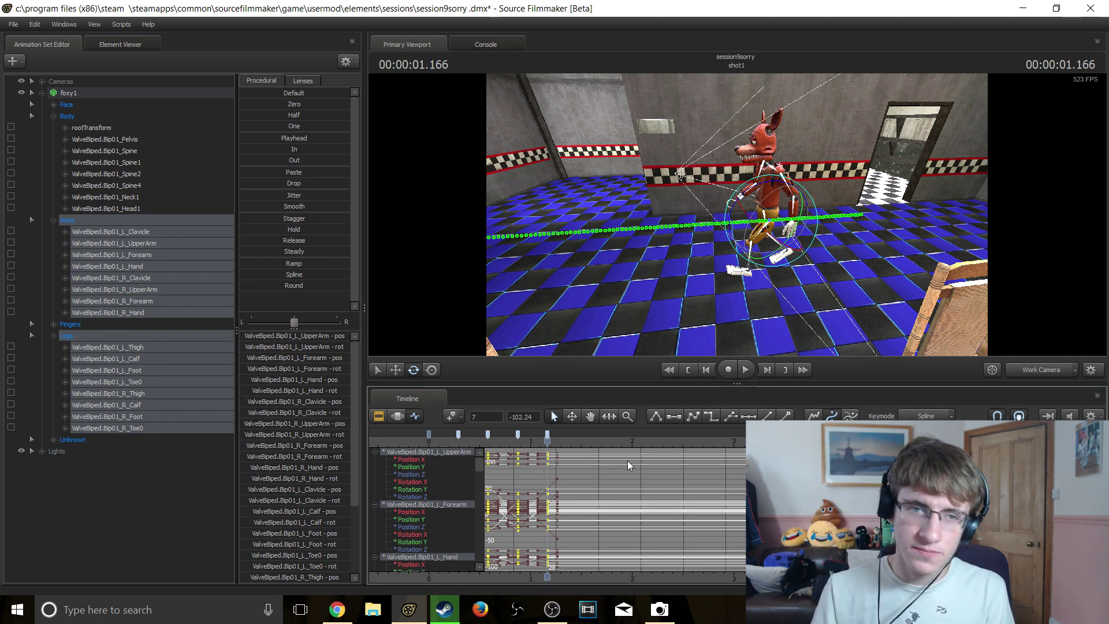
right_click(548, 433)
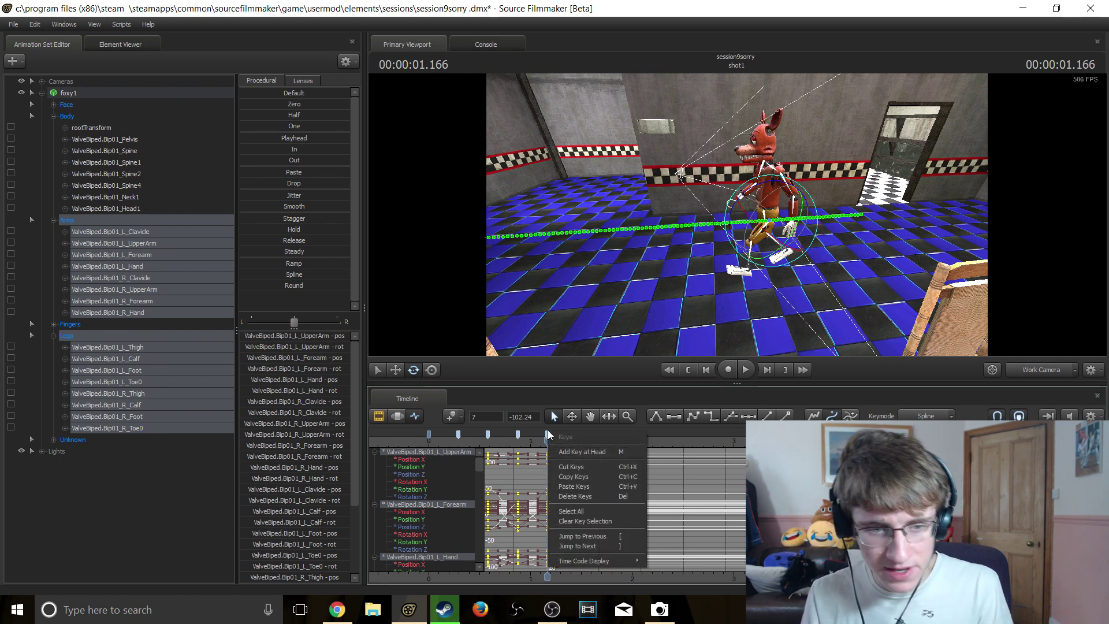
click(561, 478)
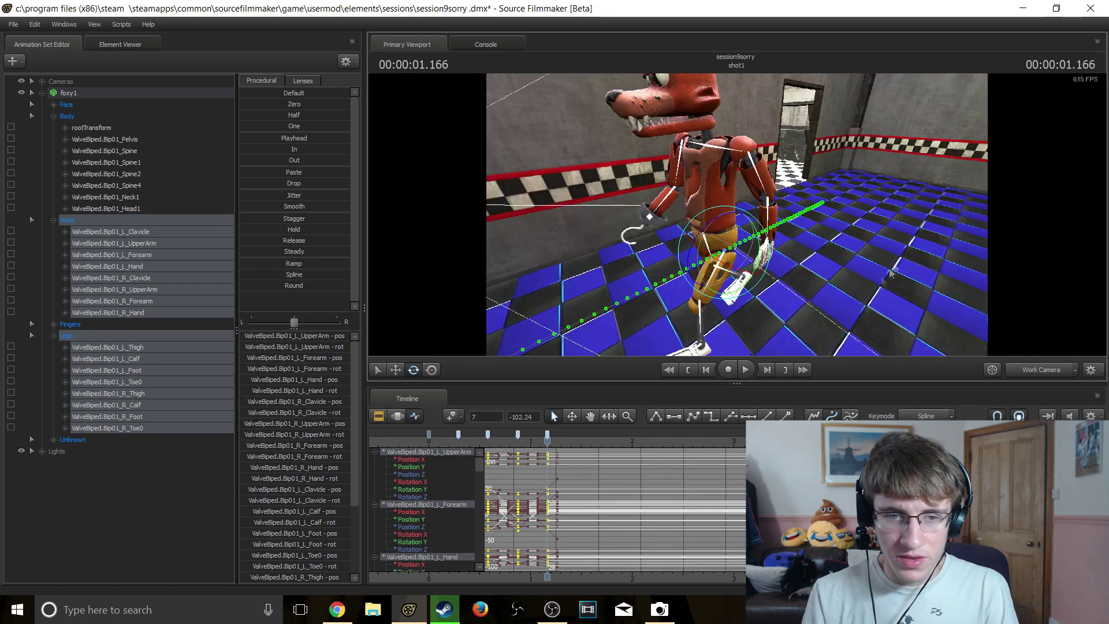
- Advance seven frames from the last step pose to 1.458 s and paste the copied keys there
drag(901, 259, 866, 257)
key(s)
mouse_move(737, 215)
mouse_down()
mouse_move(737, 202)
mouse_move(737, 220)
mouse_up()
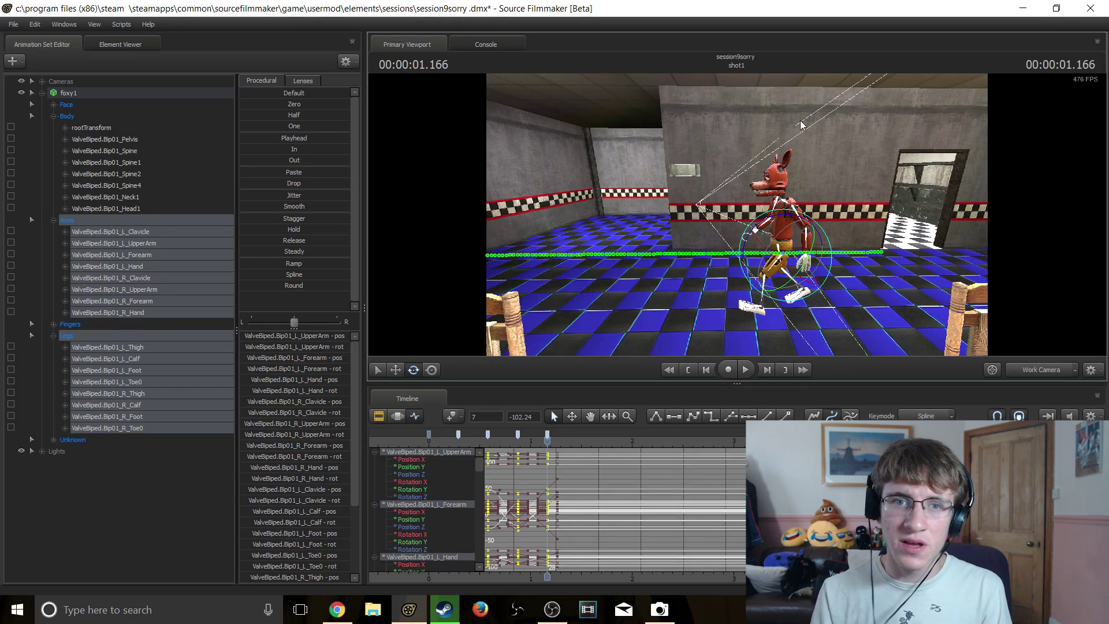
key(Right)
key(Right)
key(Right)
key(Right)
key(Right)
key(Right)
key(Right)
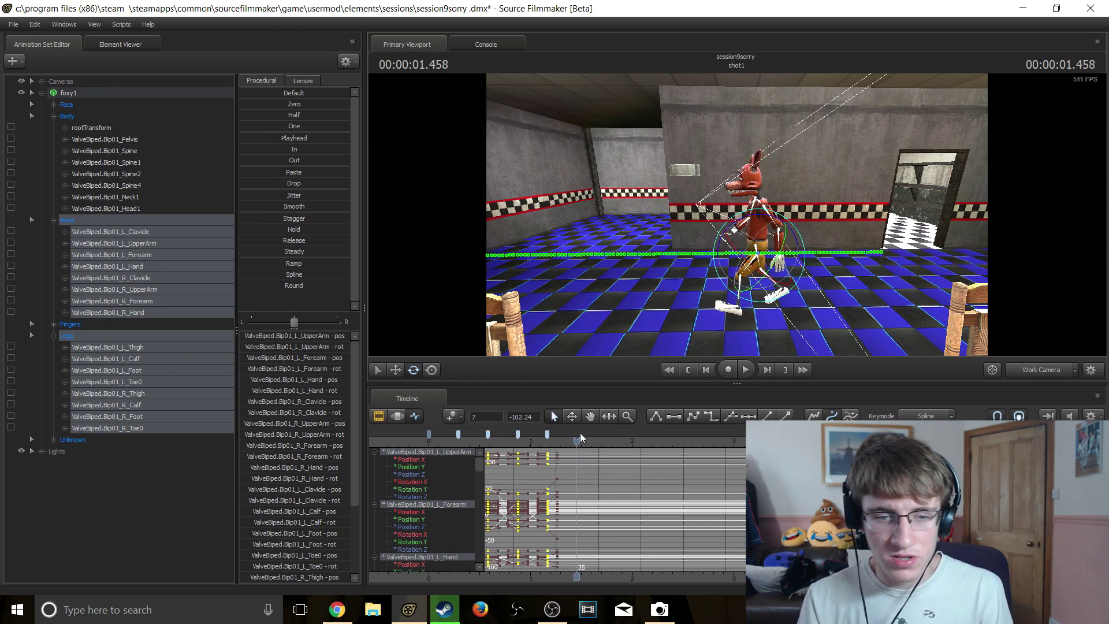
right_click(580, 433)
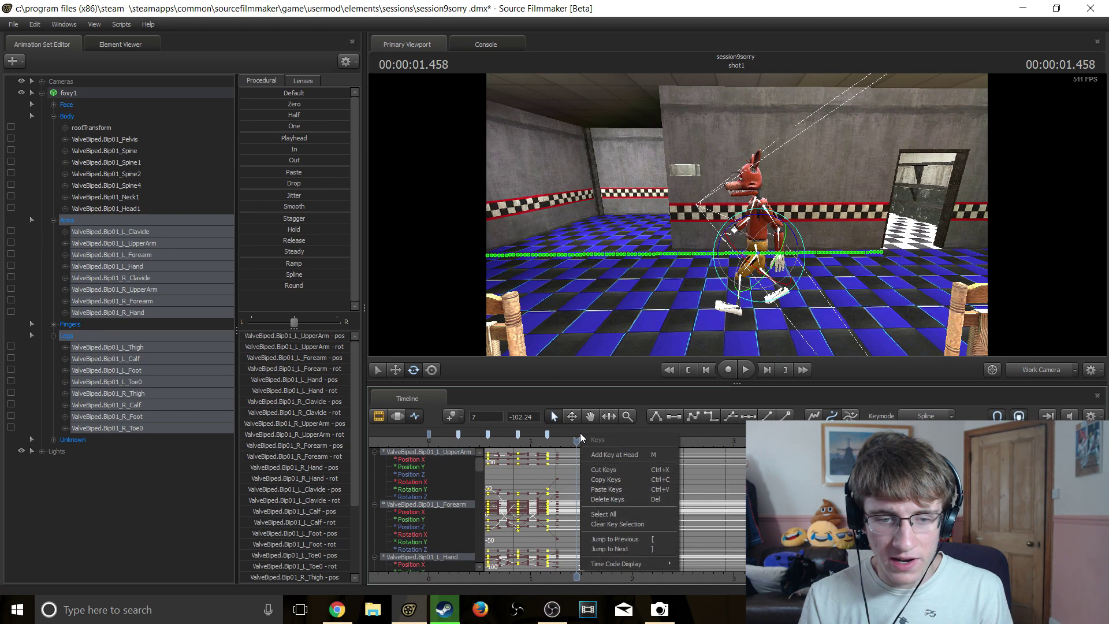
click(595, 489)
- Rewind and play the extended walk from the start, stopping at 2.750 s
click(691, 368)
key(space)
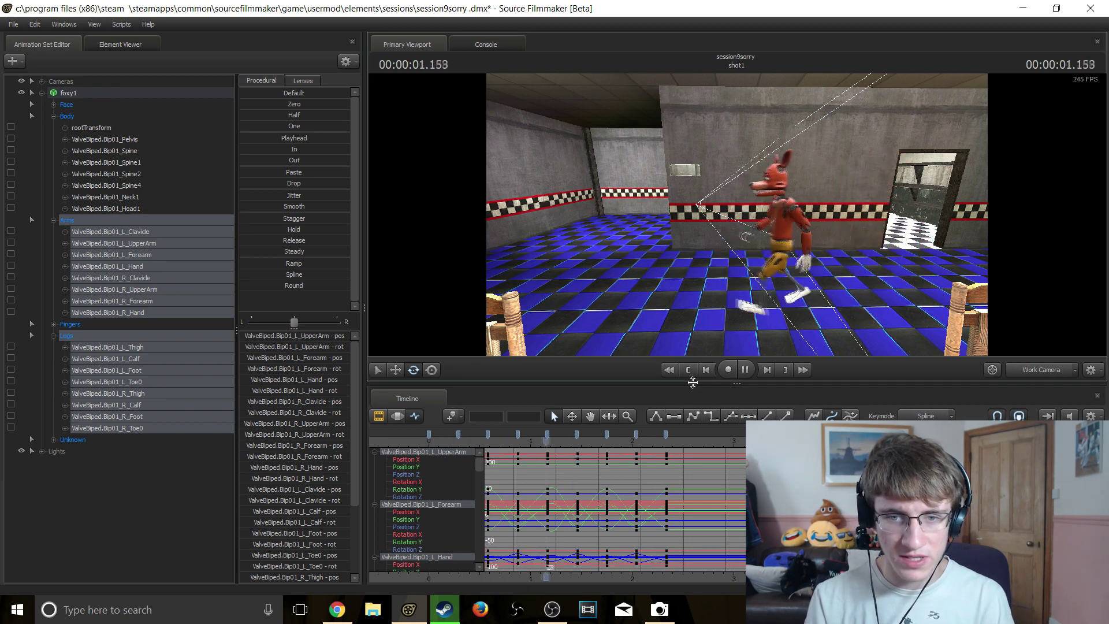
key(space)
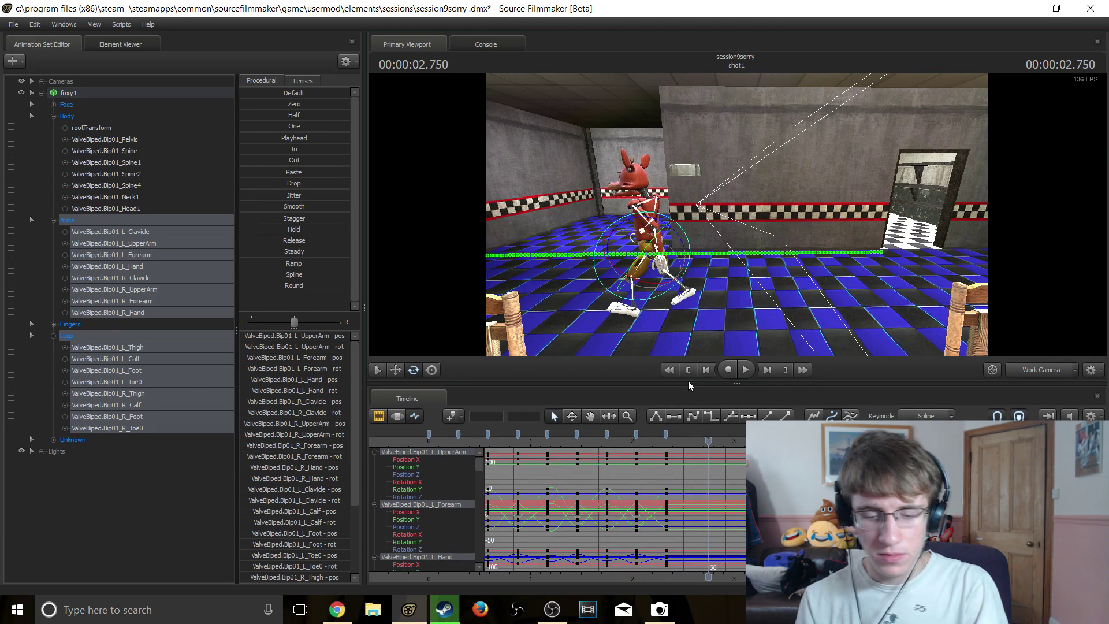
- Move the playhead frame by frame past the last walk key to 2.583 s, ready for the next paste
key(Up)
key(Right)
key(Right)
key(Right)
key(Right)
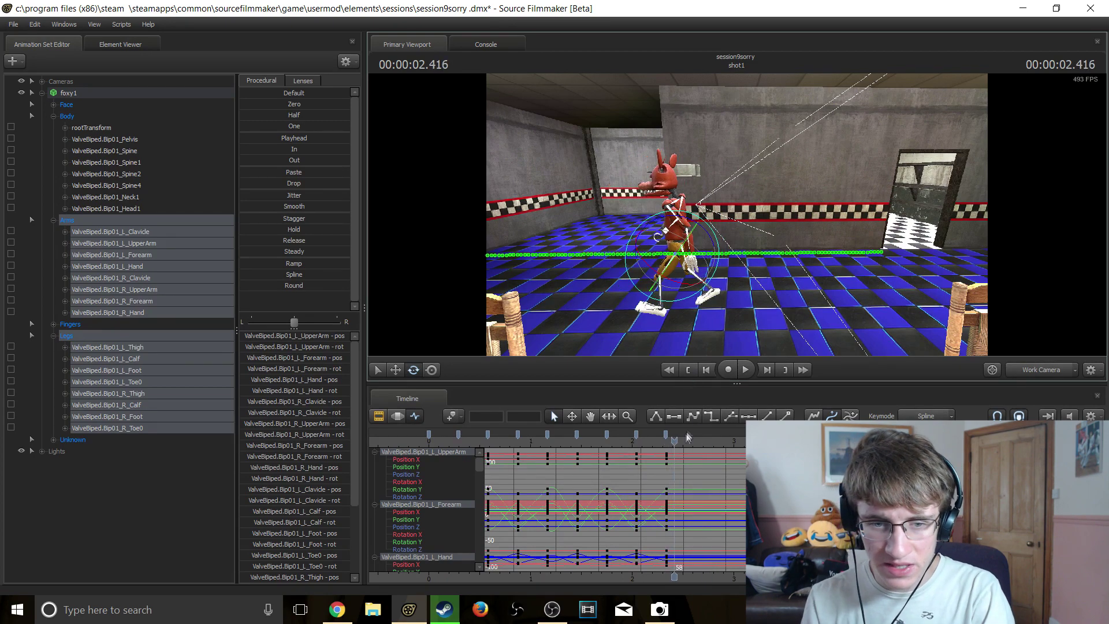
key(Right)
key(Right)
key(Right)
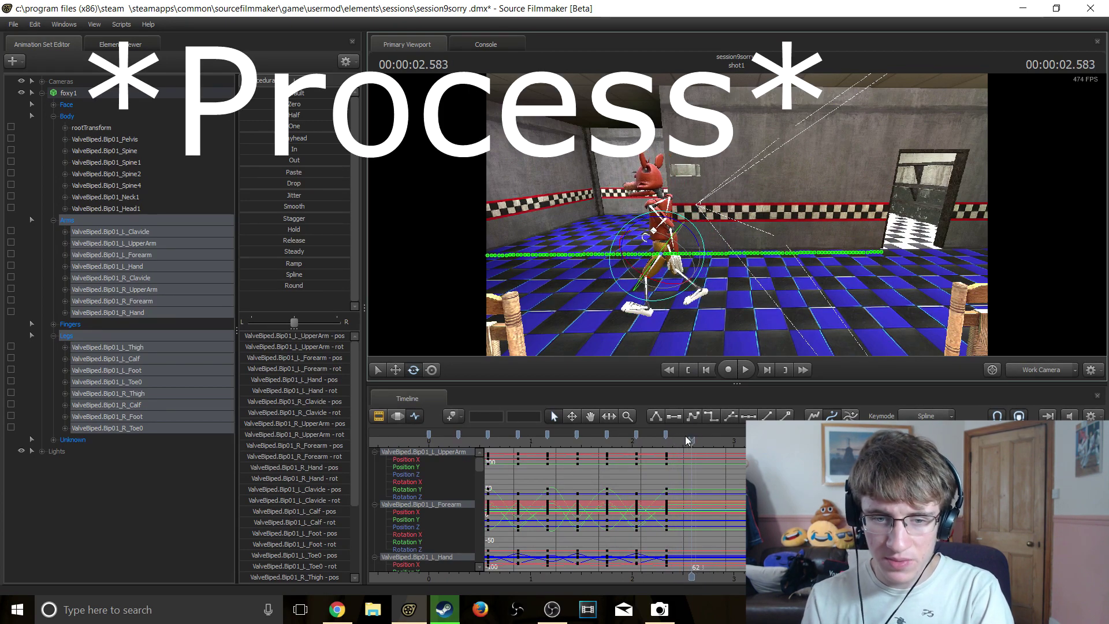
- Play the rest of the walk, then rewind and play the whole animation at full-screen size
click(745, 370)
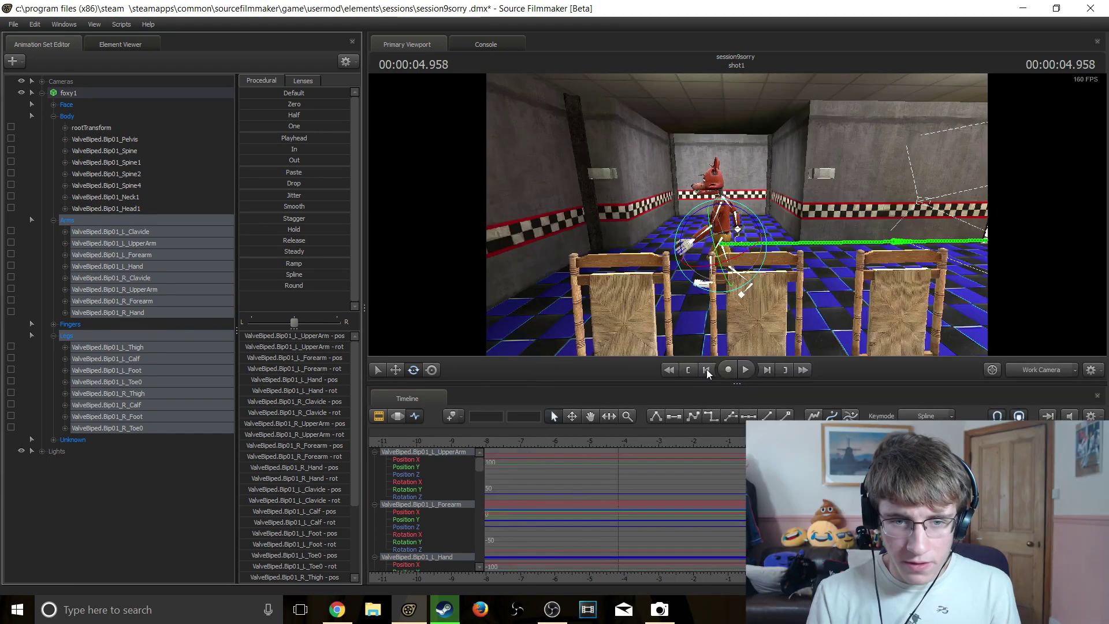
click(704, 370)
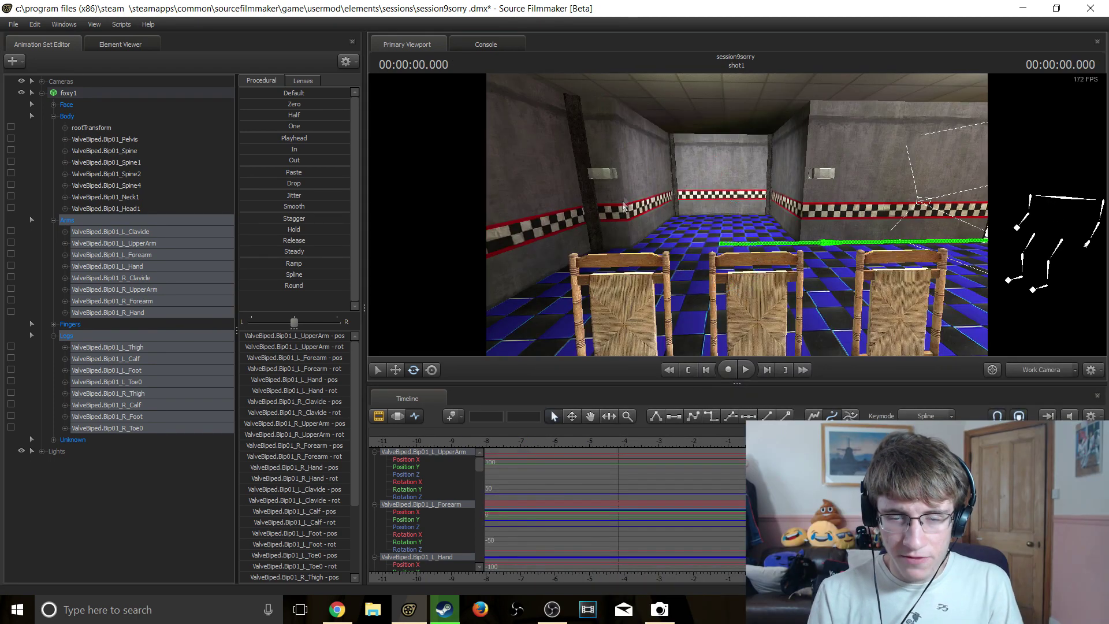
key(space)
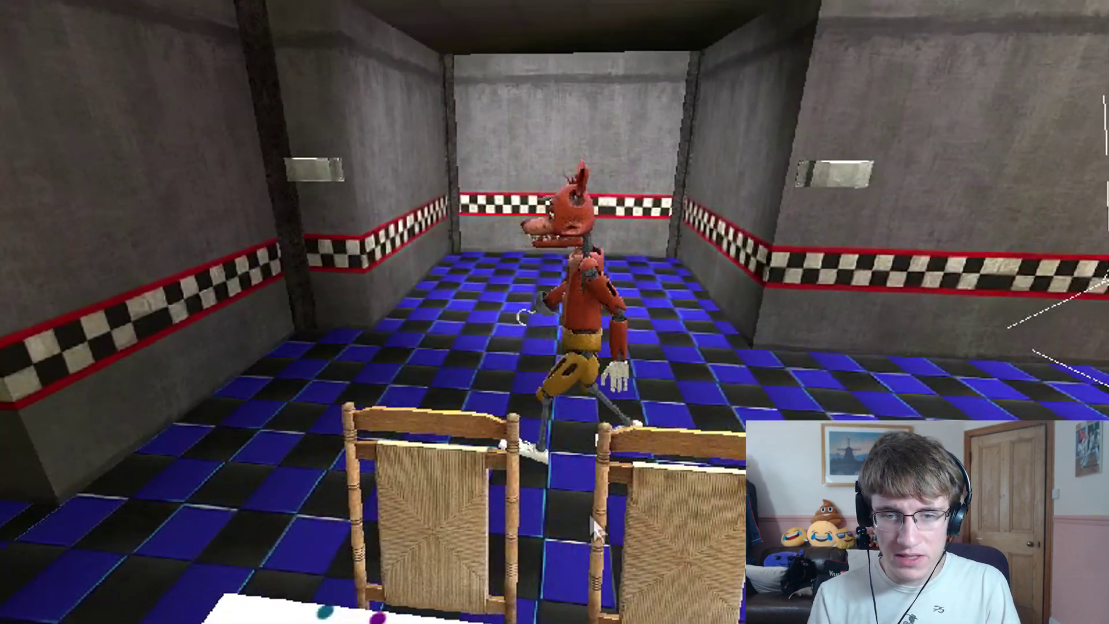
click(583, 347)
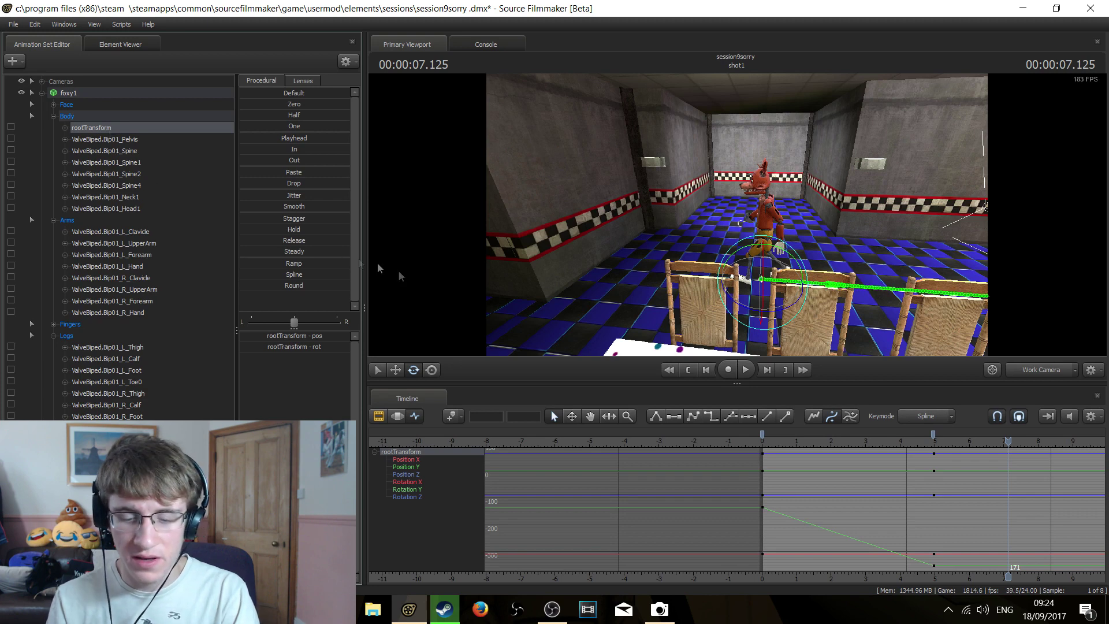
- Move the playhead to the rootTransform's last key at 4.958 s and select the Legs and Arms groups
click(937, 452)
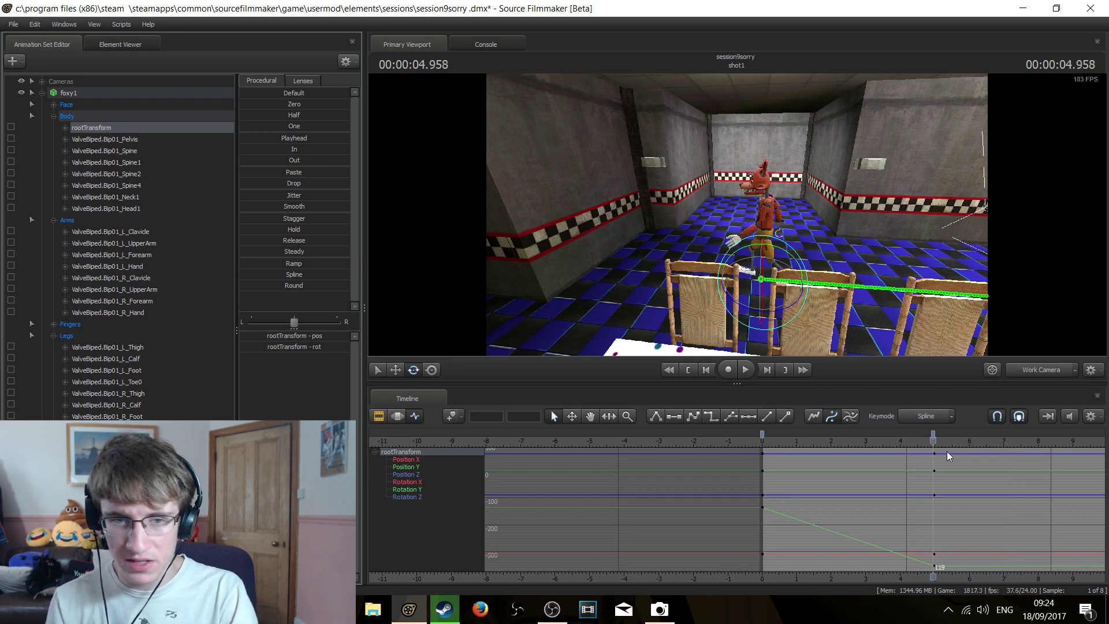
click(65, 337)
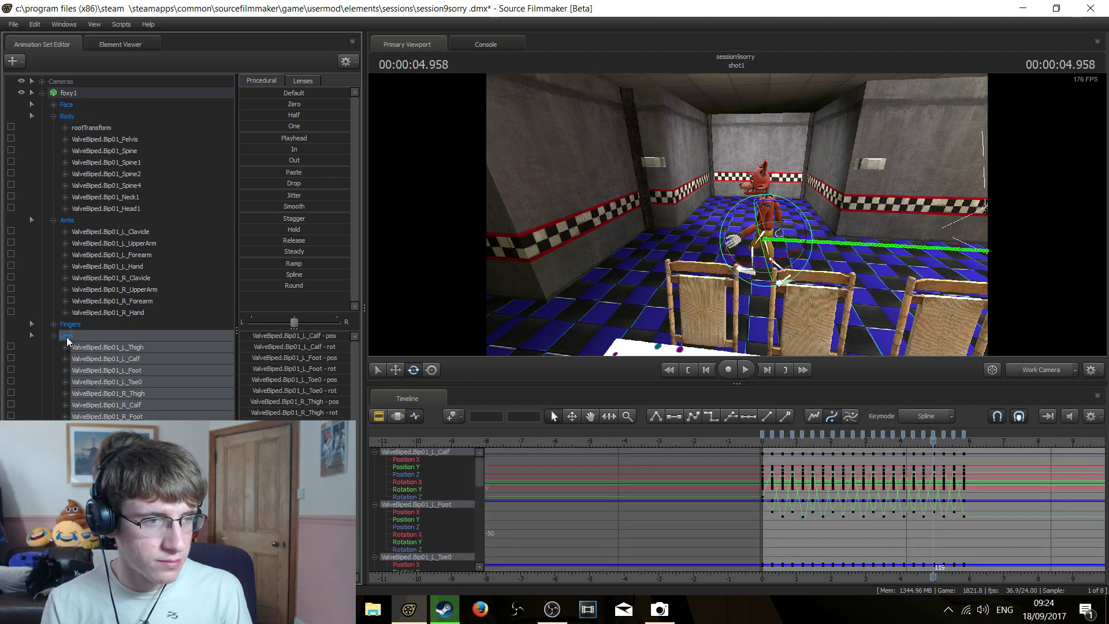
ctrl+click(68, 220)
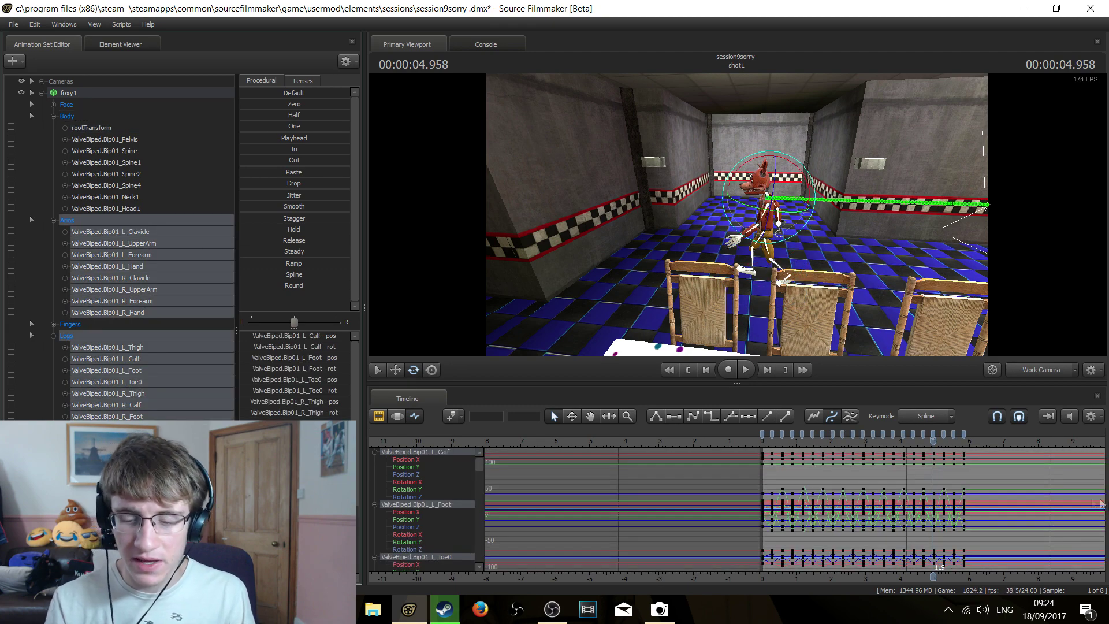
scroll(1007, 450, up, 5)
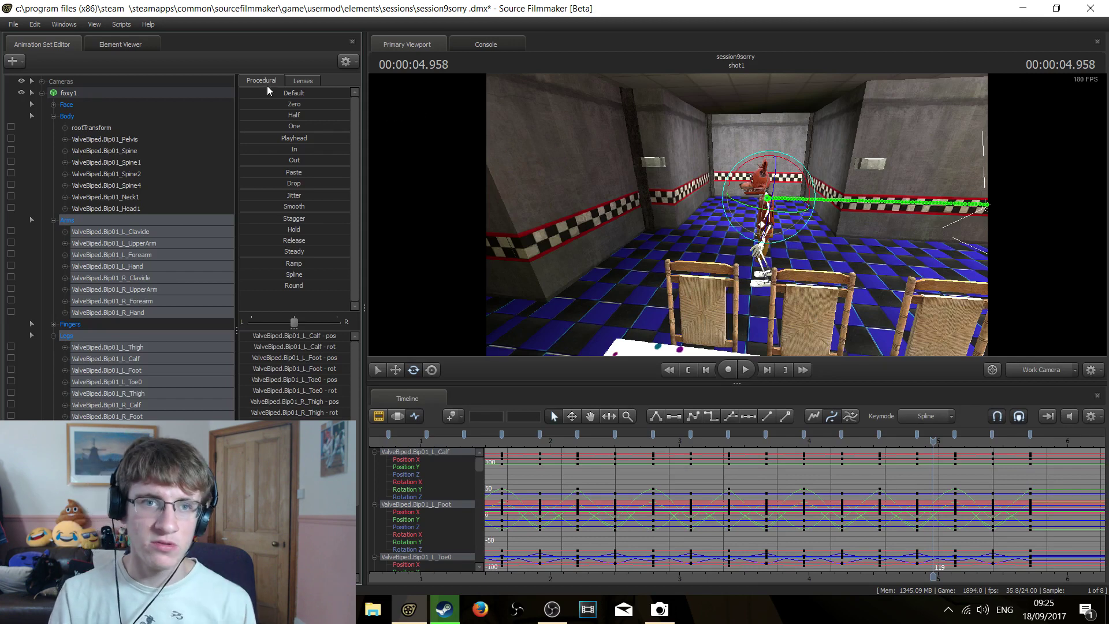
- Check the rootTransform's last key and add a key to the Arms and Legs controls at 4.958 s
click(98, 126)
scroll(895, 455, down, 5)
scroll(896, 455, up, 3)
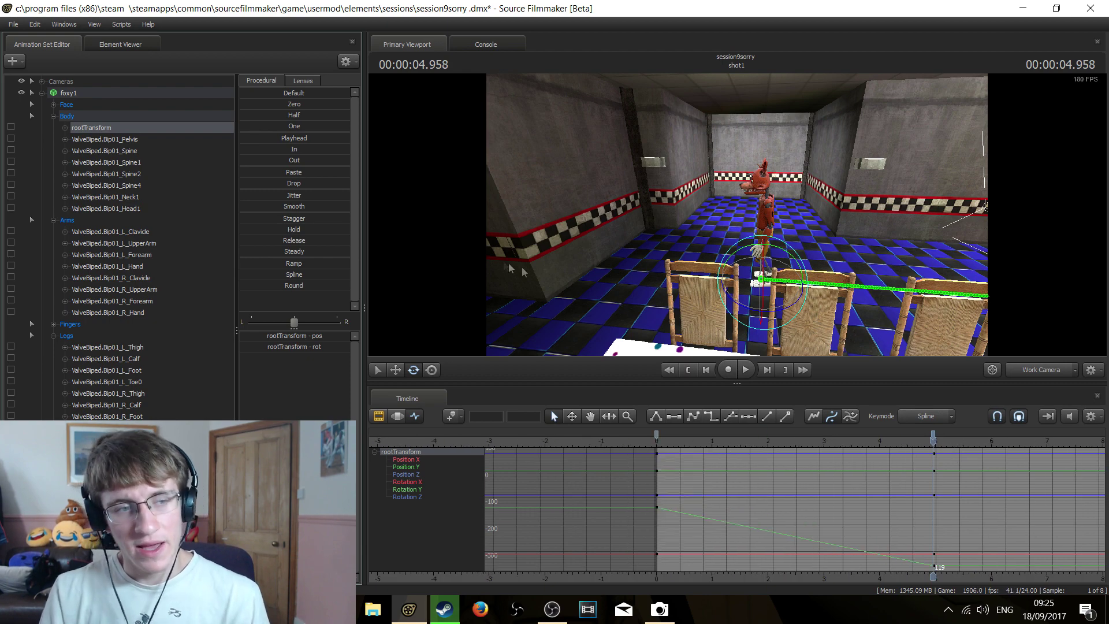
click(68, 221)
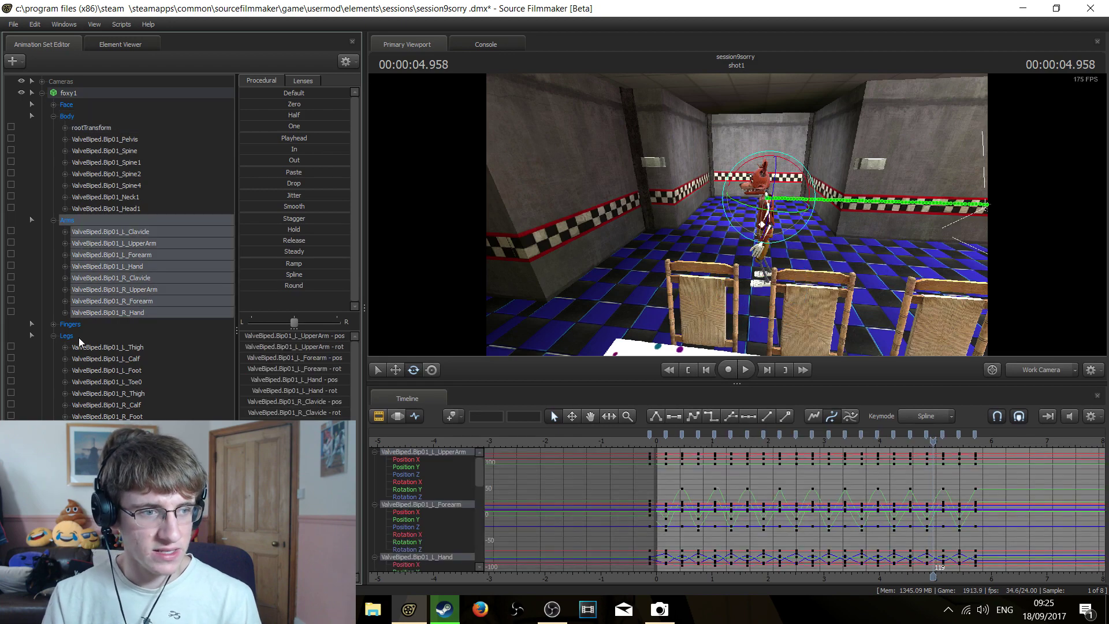
ctrl+click(68, 335)
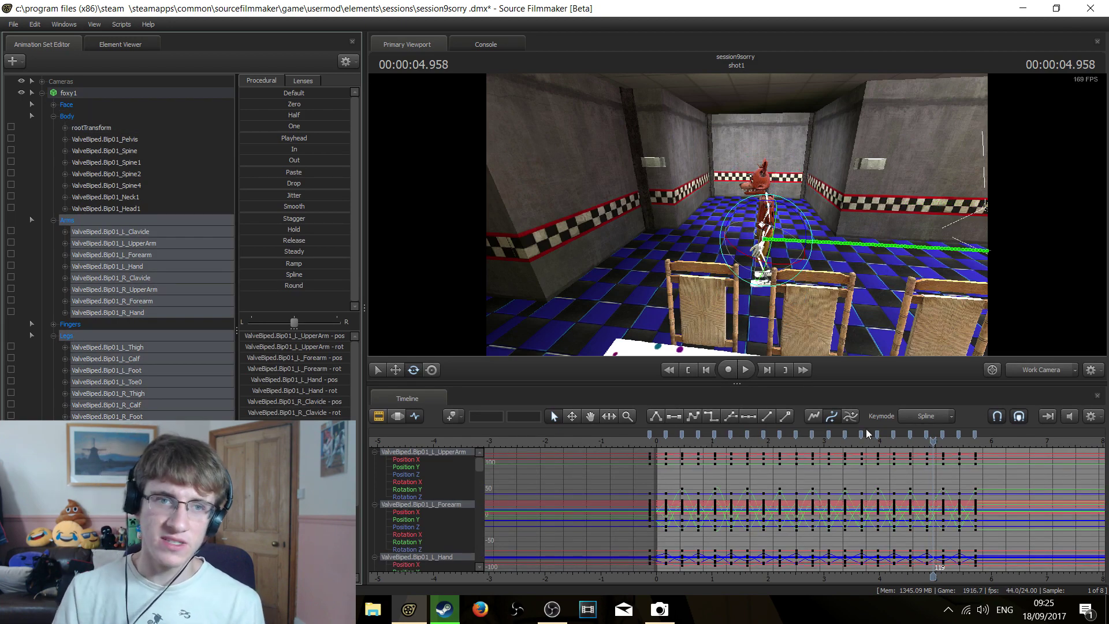
scroll(914, 448, up, 4)
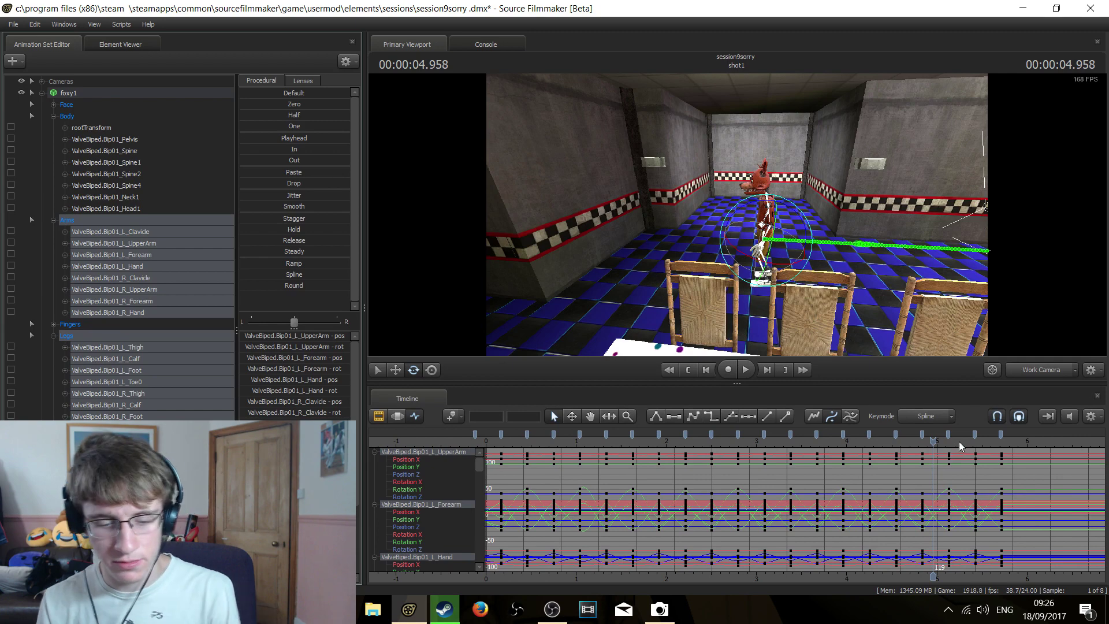
scroll(983, 443, up, 3)
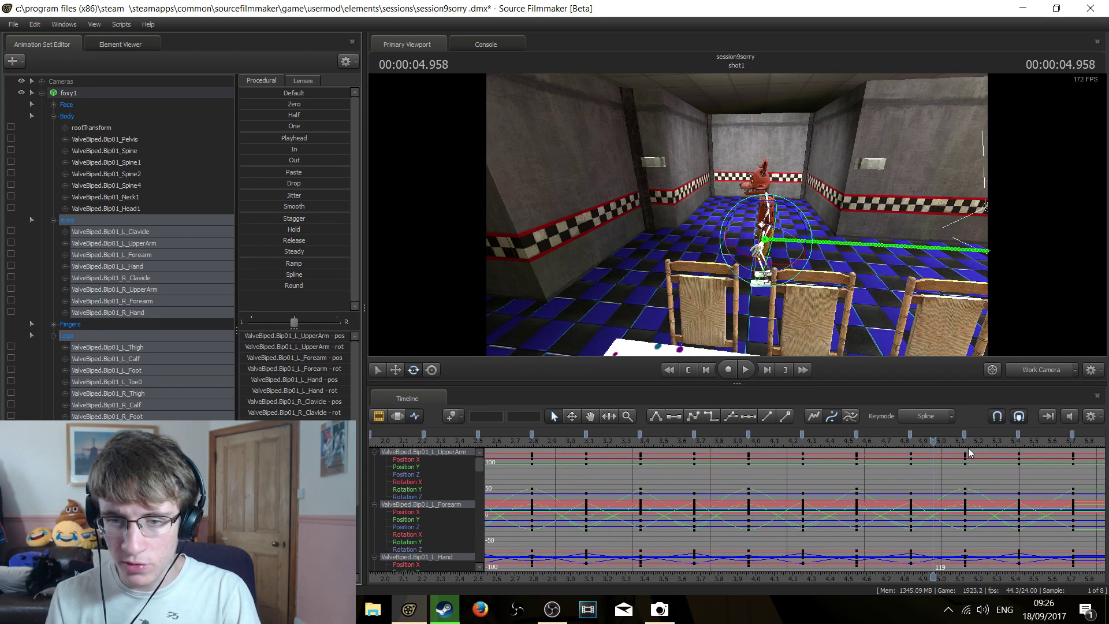
key(k)
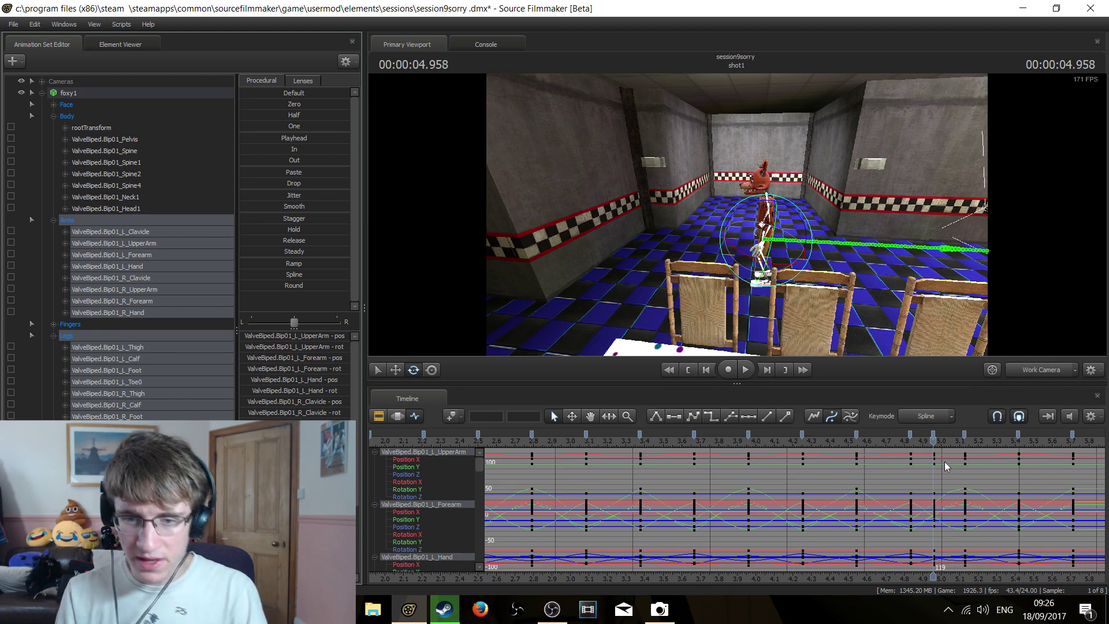
- Select the arm and leg keys after 4.958 s and delete them
click(963, 435)
scroll(966, 436, down, 4)
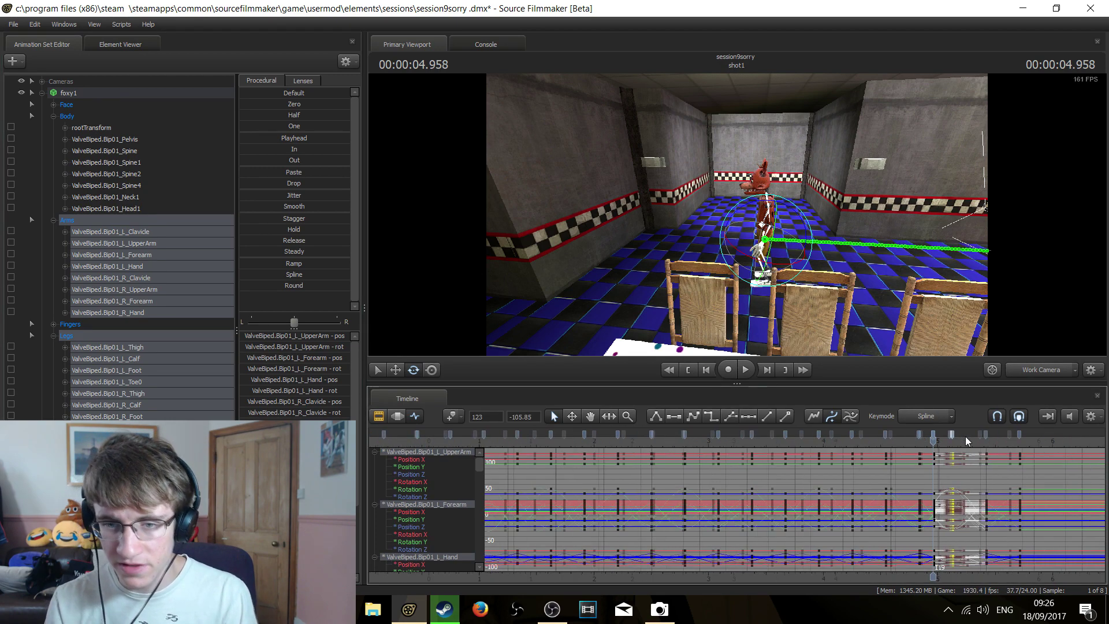
scroll(991, 440, down, 2)
scroll(976, 439, down, 2)
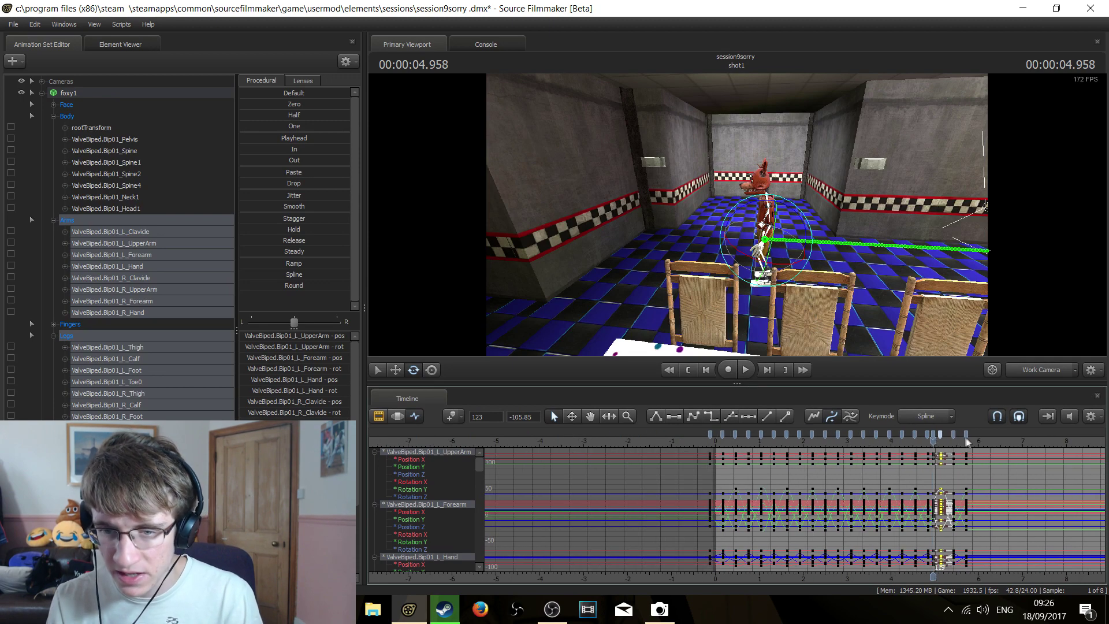
key(Delete)
scroll(975, 435, up, 2)
scroll(980, 447, up, 2)
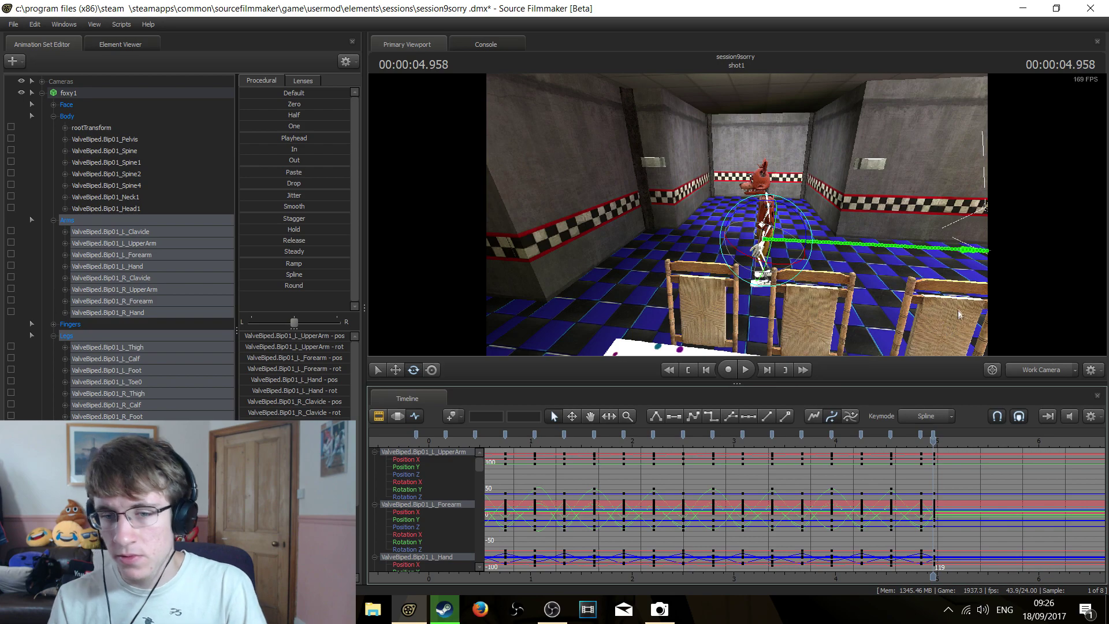
- Examine Foxy's stopping pose at 4.958 s up close from the side, selecting the right thigh to check its curve
drag(983, 331, 890, 321)
key(w)
key(d)
key(s)
drag(712, 195, 747, 132)
key(a)
click(619, 183)
drag(791, 161, 806, 141)
key(a)
key(s)
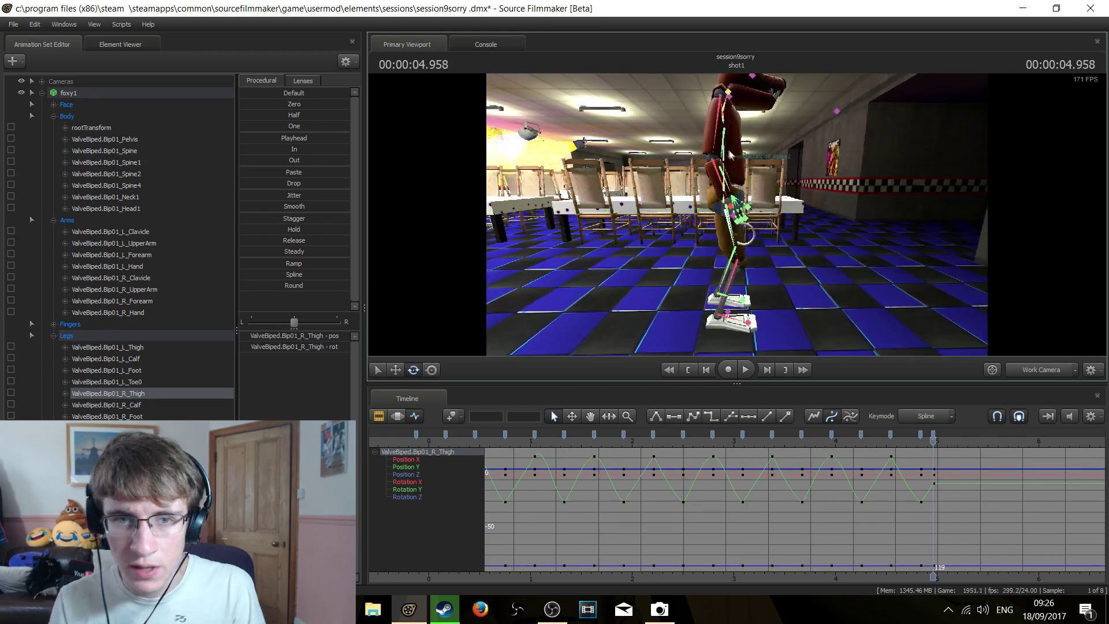
ctrl+click(719, 116)
drag(747, 108, 746, 113)
- Reframe the work camera on the room and play the full walk from the start to check the stop
key(w)
drag(786, 156, 855, 173)
drag(899, 330, 903, 353)
key(s)
key(Up)
key(w)
key(Down)
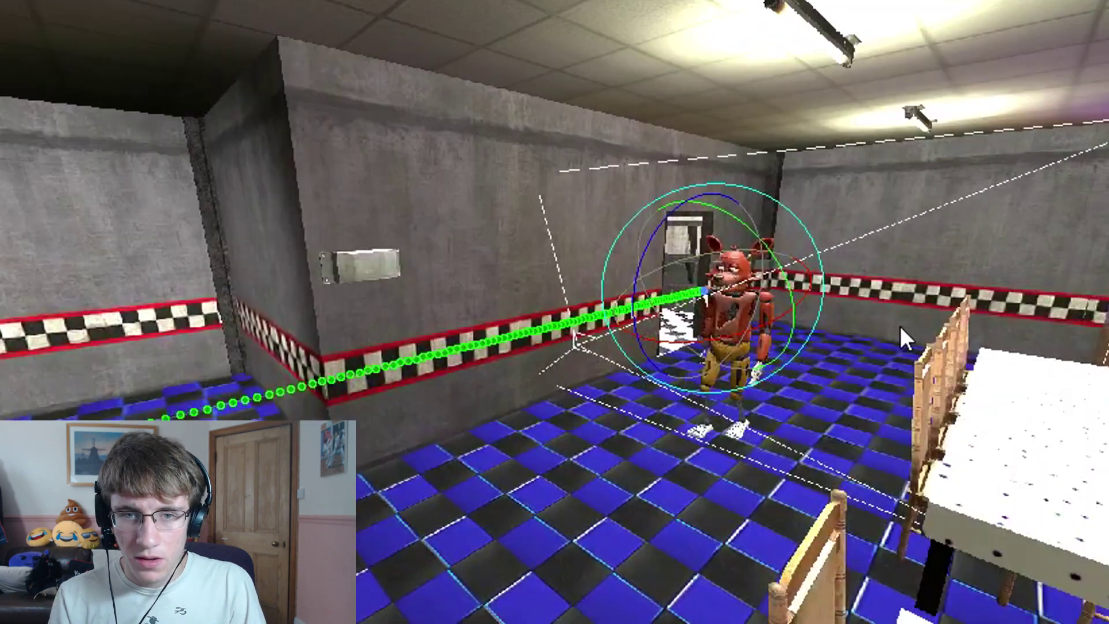
key(space)
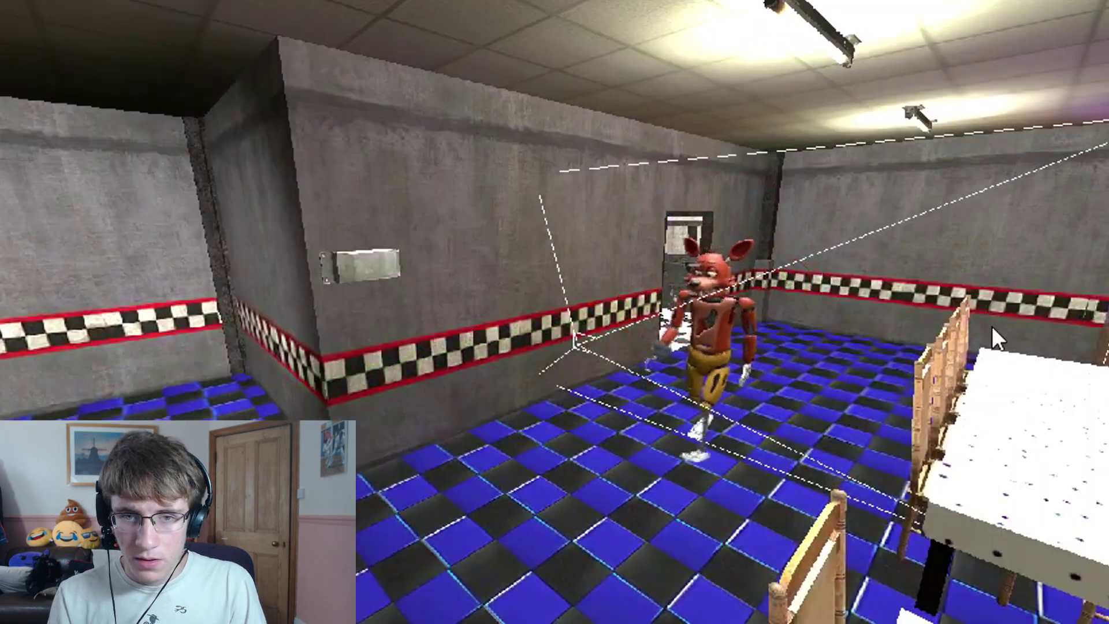
drag(993, 326, 1005, 334)
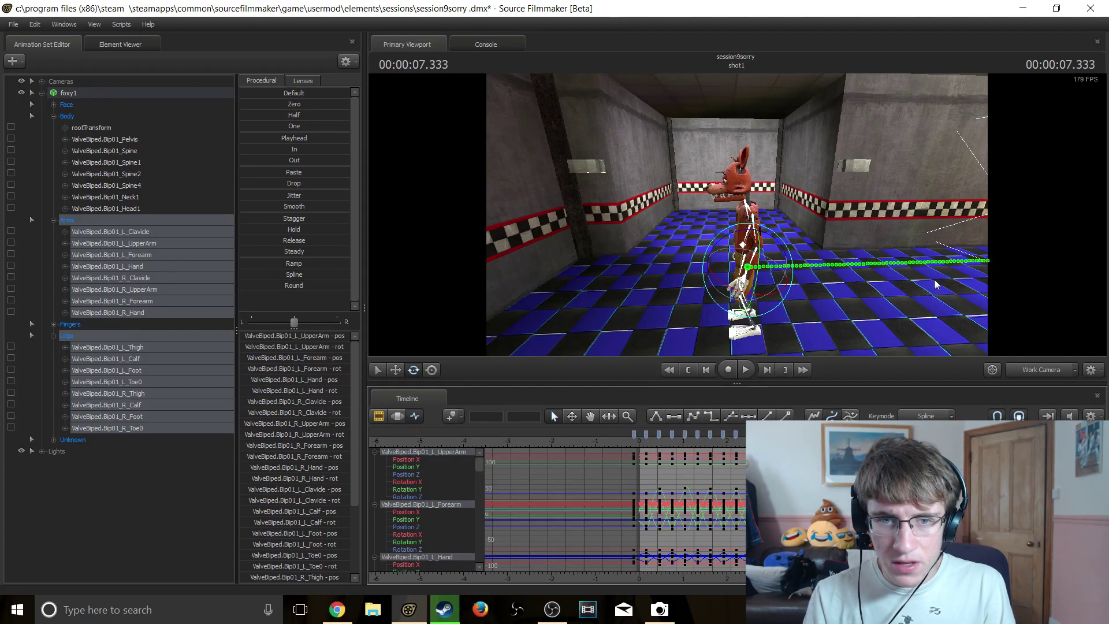
- Reframe the work camera on Foxy and compare the standing pose at 7.333 s with the step pose at 7.625 s
drag(927, 276, 928, 271)
key(x)
key(w)
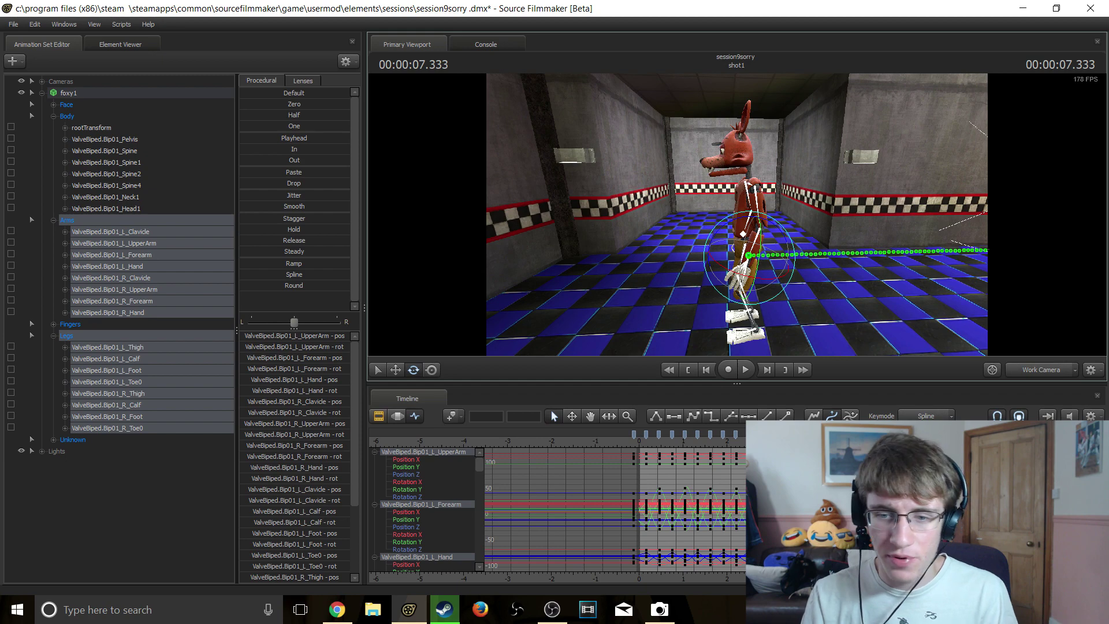
scroll(792, 508, up, 4)
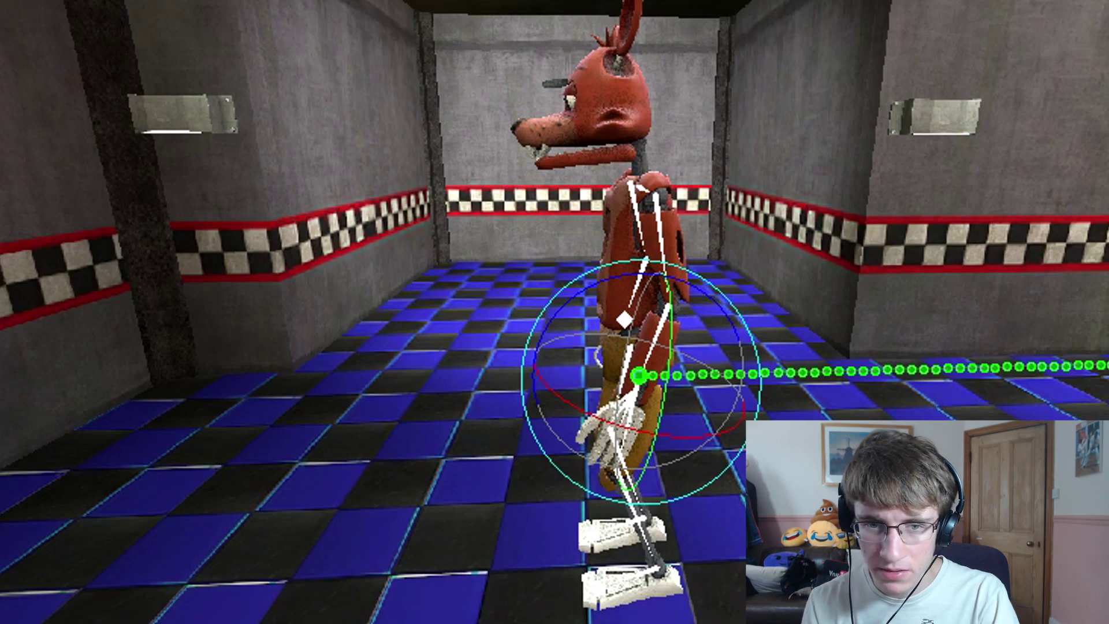
key(ctrl+z)
key(ctrl+y)
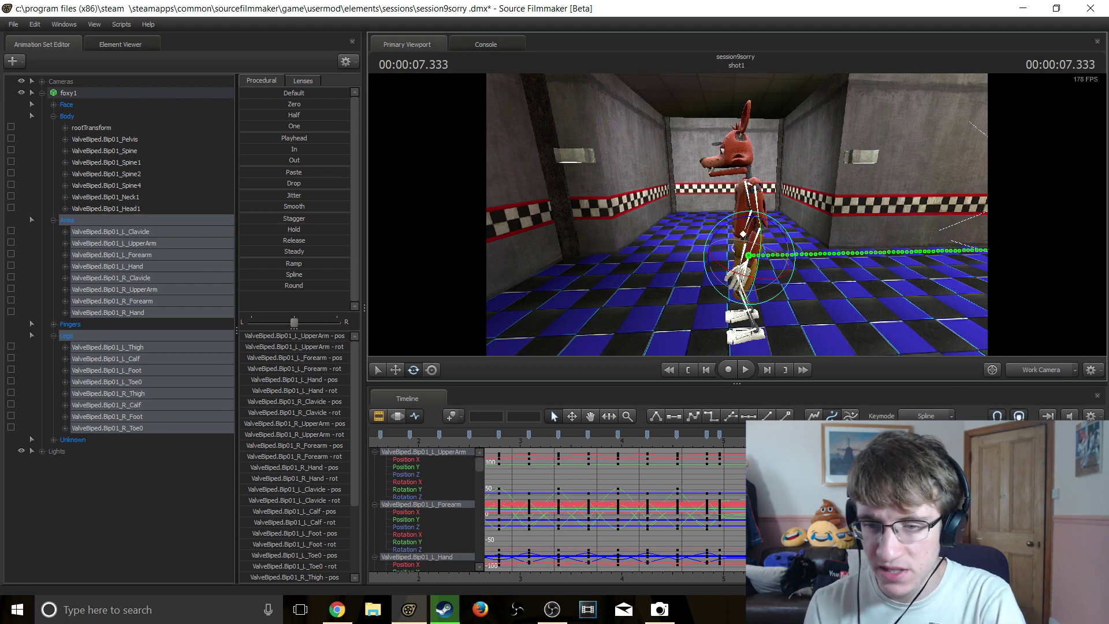
key(Right)
key(Right)
key(Right)
key(Right)
key(Right)
key(Right)
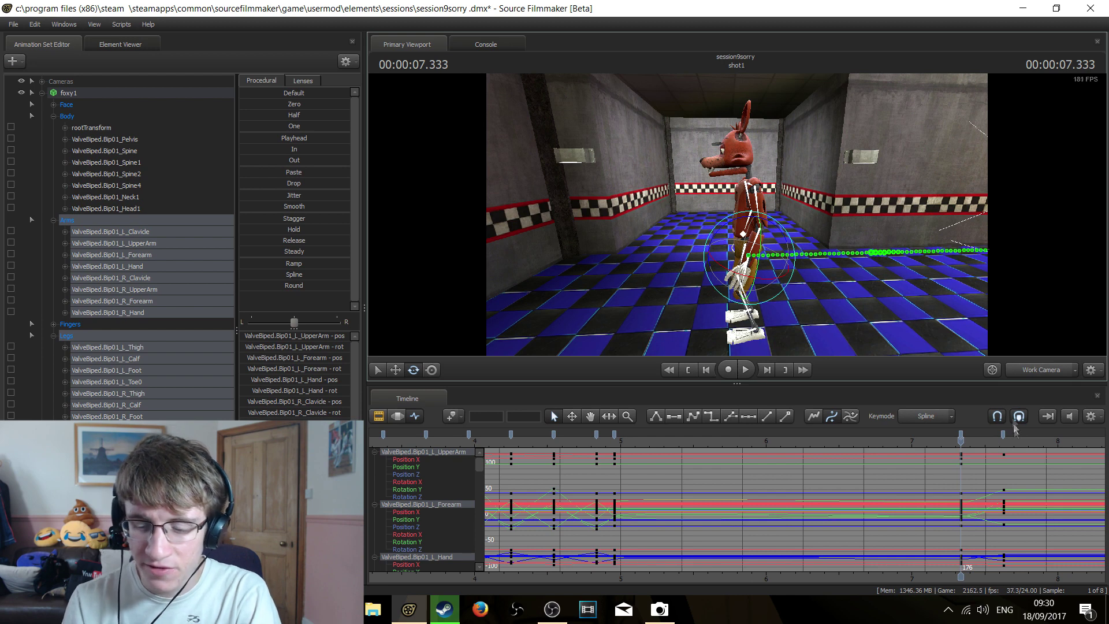
key(Down)
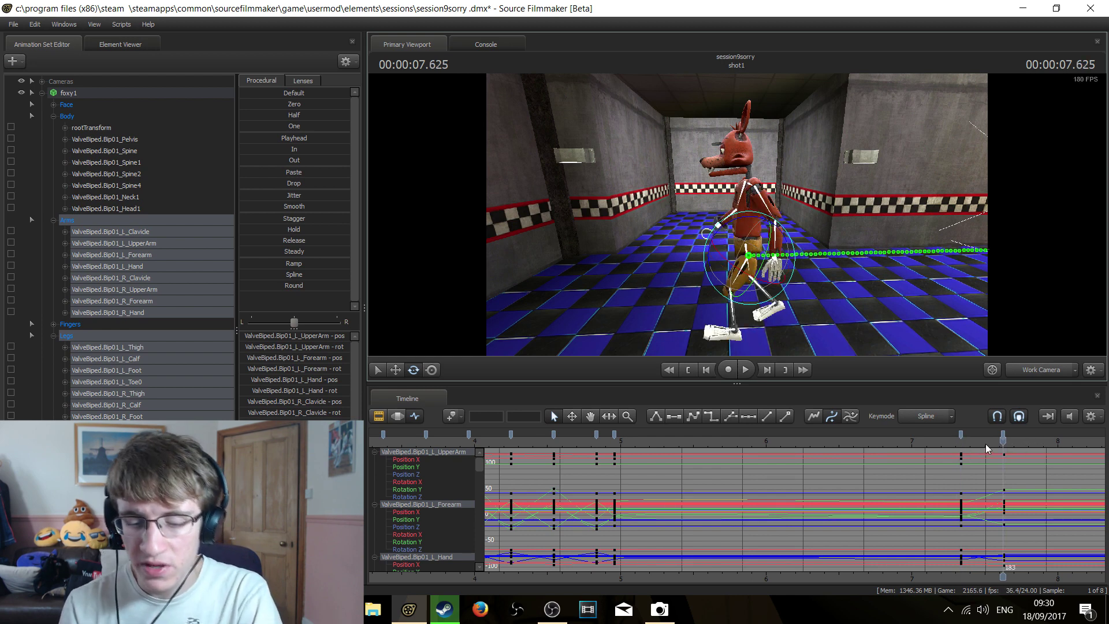
key(Down)
- Cut the arm and leg key at 7.625 s and paste it at 7.375 s, frame 177
key(Right)
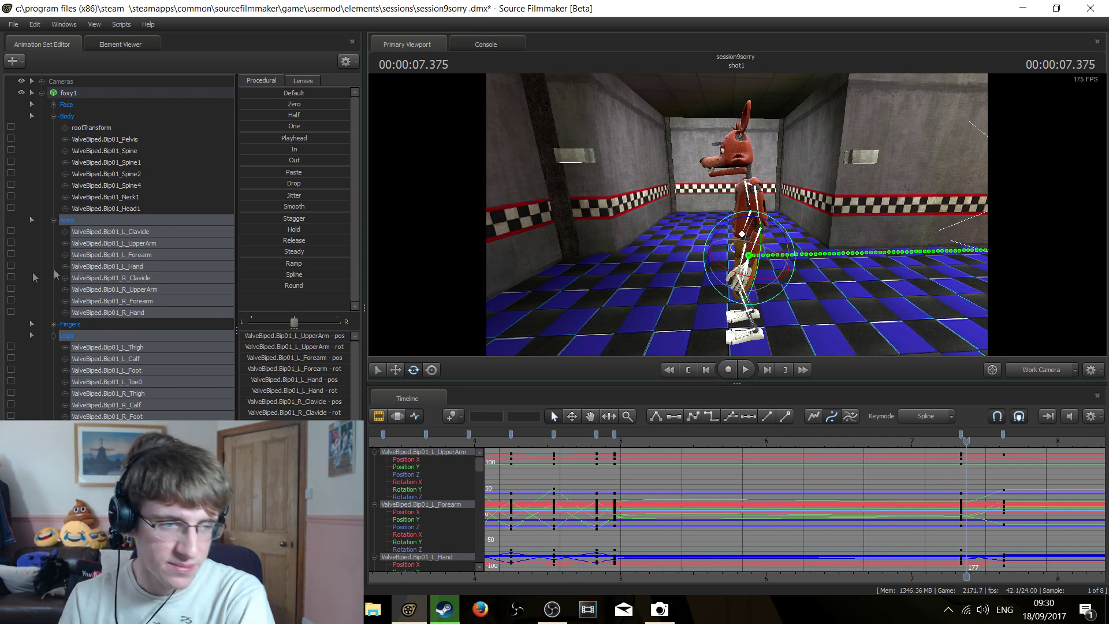
right_click(1004, 431)
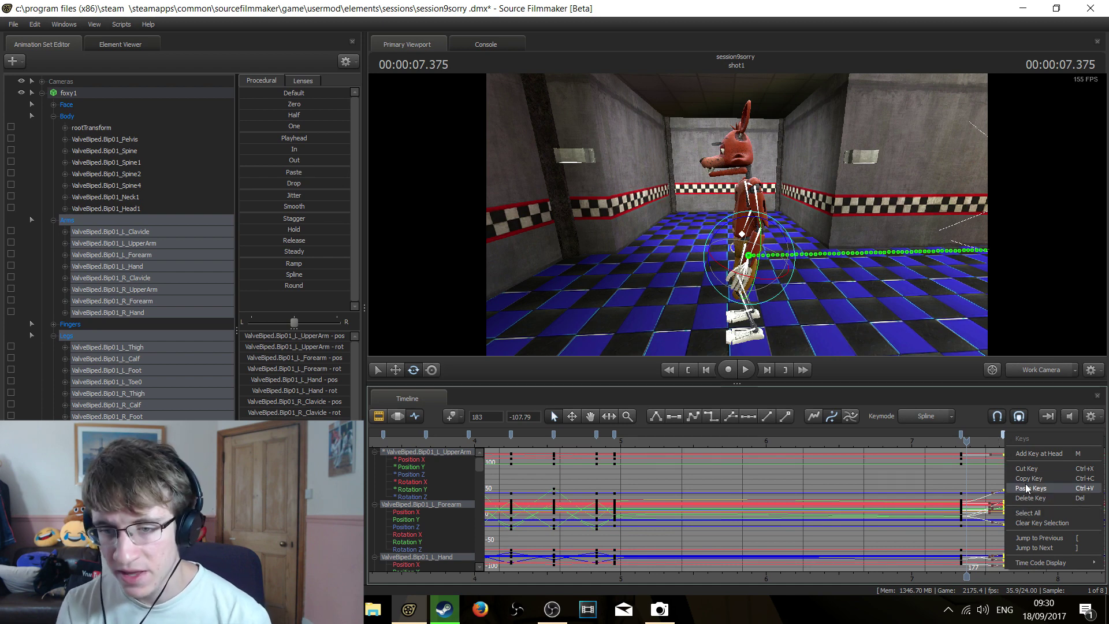
click(1027, 469)
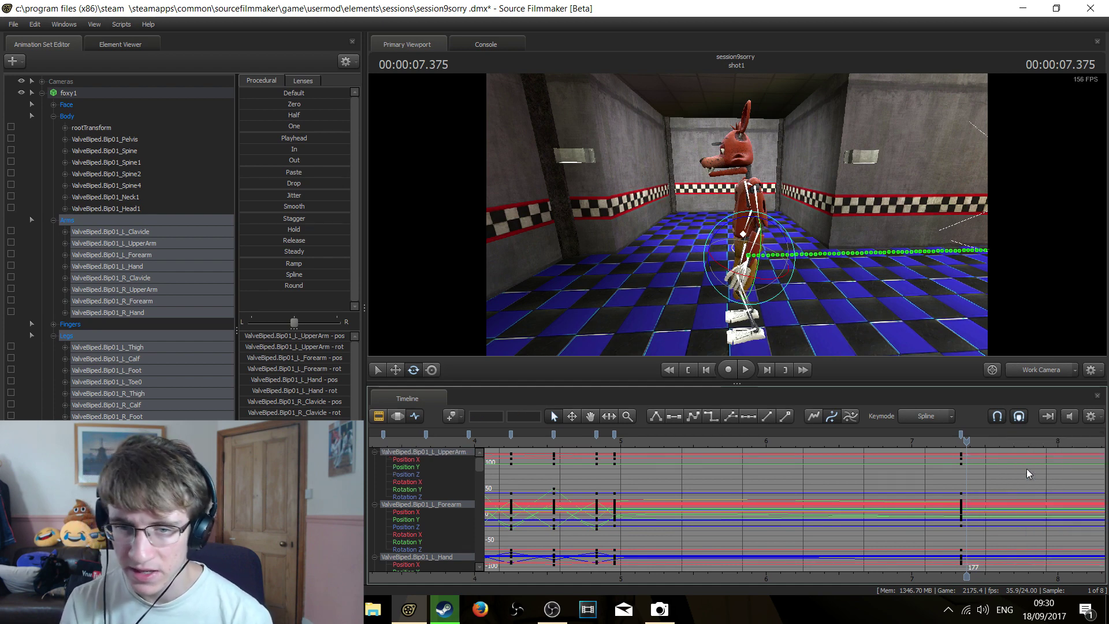
right_click(975, 438)
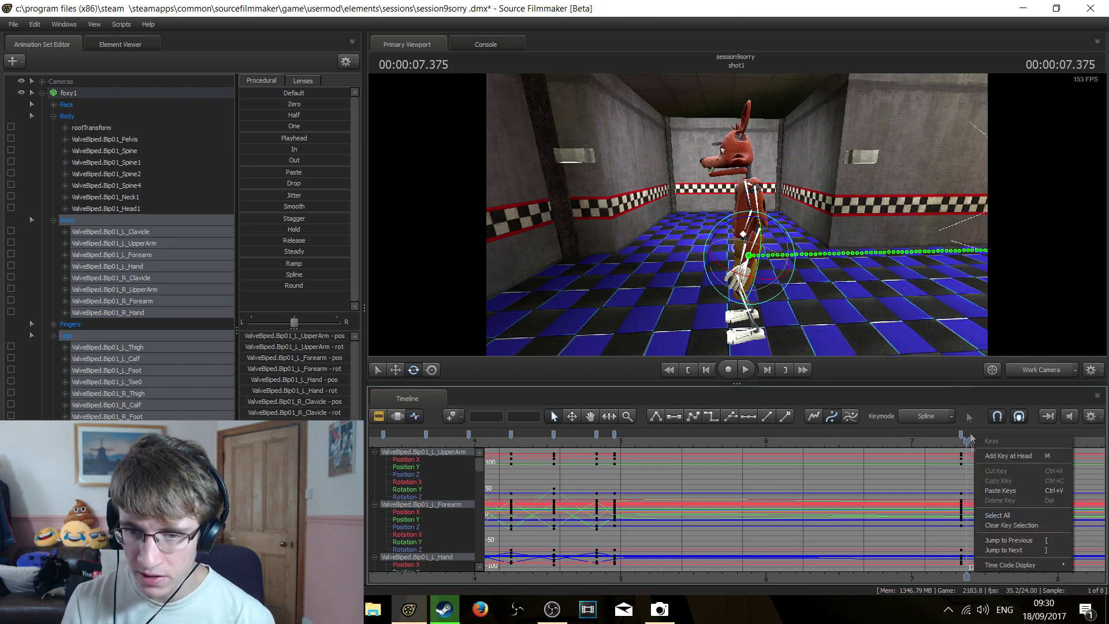
click(992, 491)
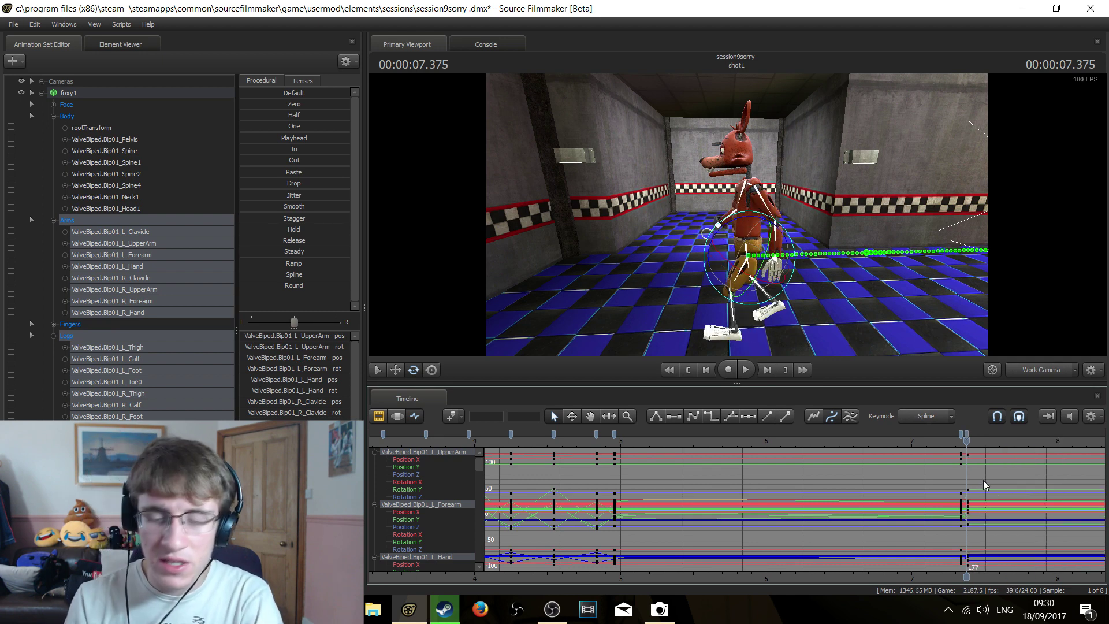
- Move the pasted step pose key from frame 177 to frame 183, at 7.625 s
key(Right)
key(Right)
key(Right)
key(Right)
key(Right)
key(Right)
key(Right)
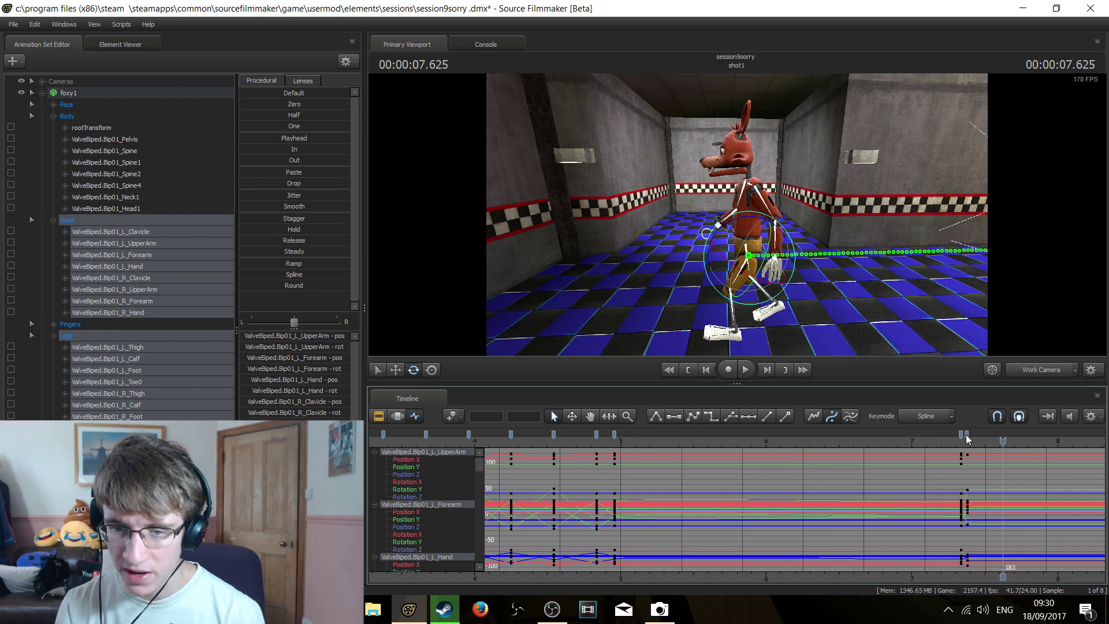
click(966, 434)
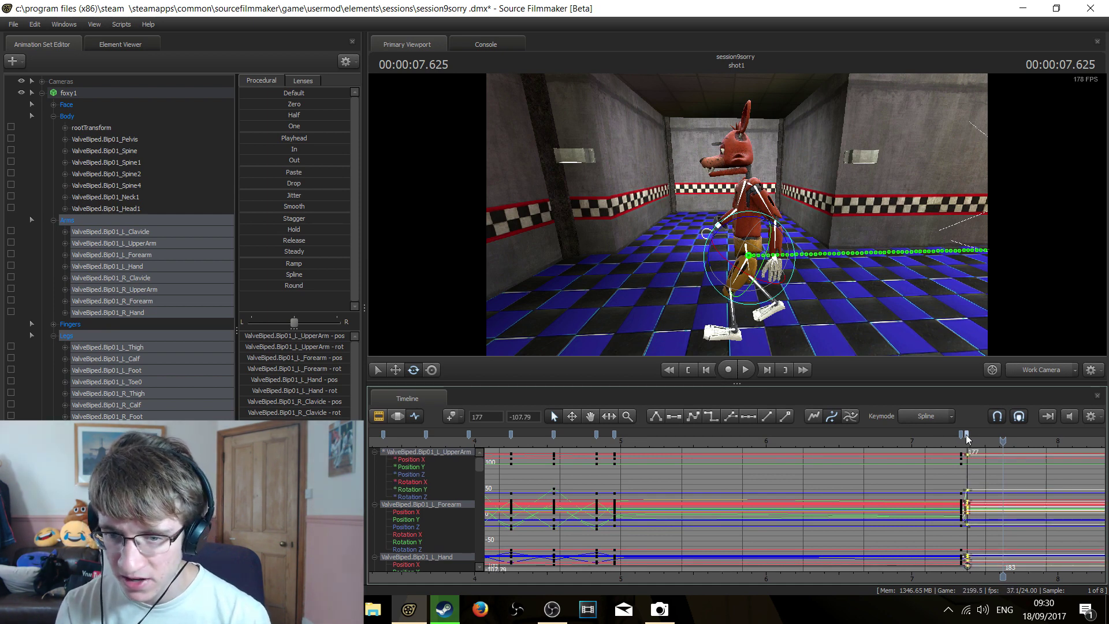
drag(967, 437, 1004, 436)
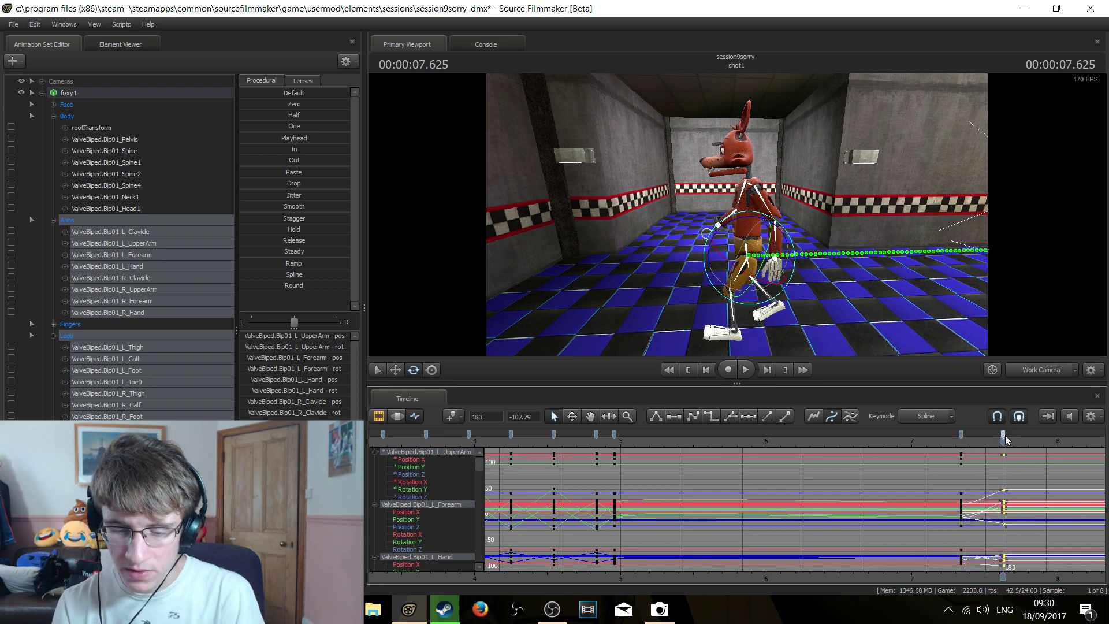
- Play the transition into the step pose and bring the playhead back to the standing key at 7.333 s
key(space)
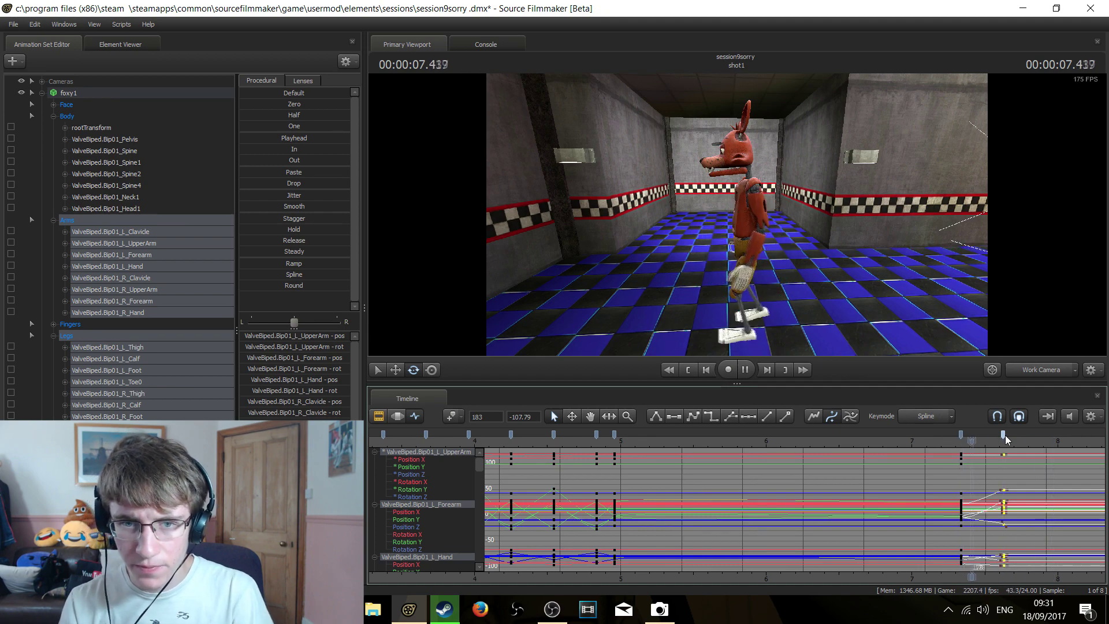
key(Left)
key(Left)
key(Left)
key(Left)
key(Left)
key(Left)
key(Left)
key(Left)
key(Left)
key(Left)
key(Left)
key(Left)
key(Left)
key(Left)
key(Left)
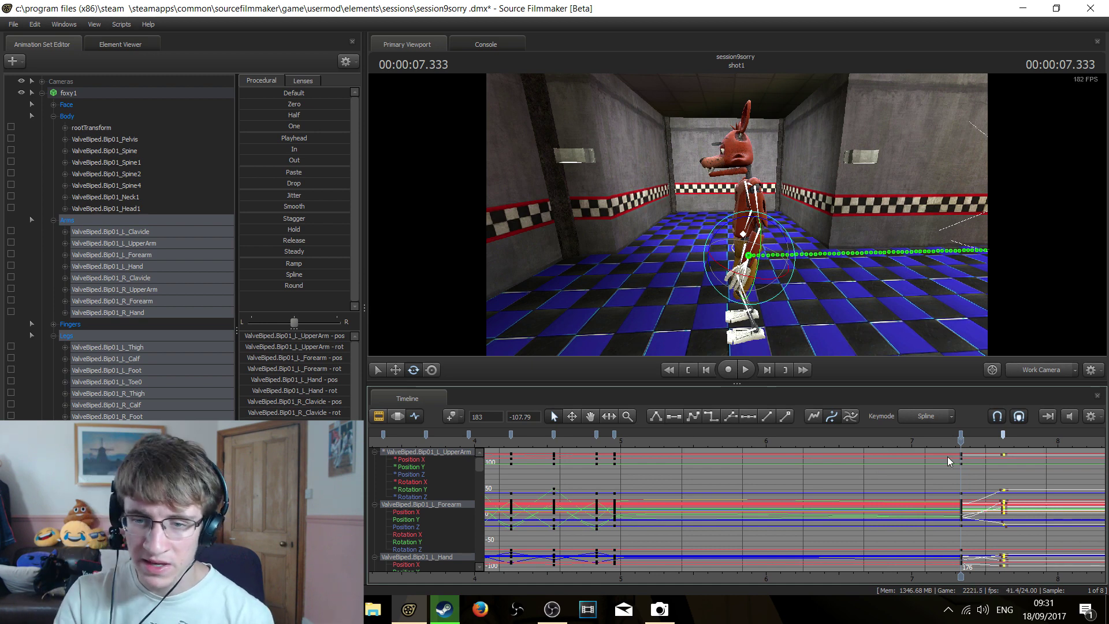
key(Up)
key(Down)
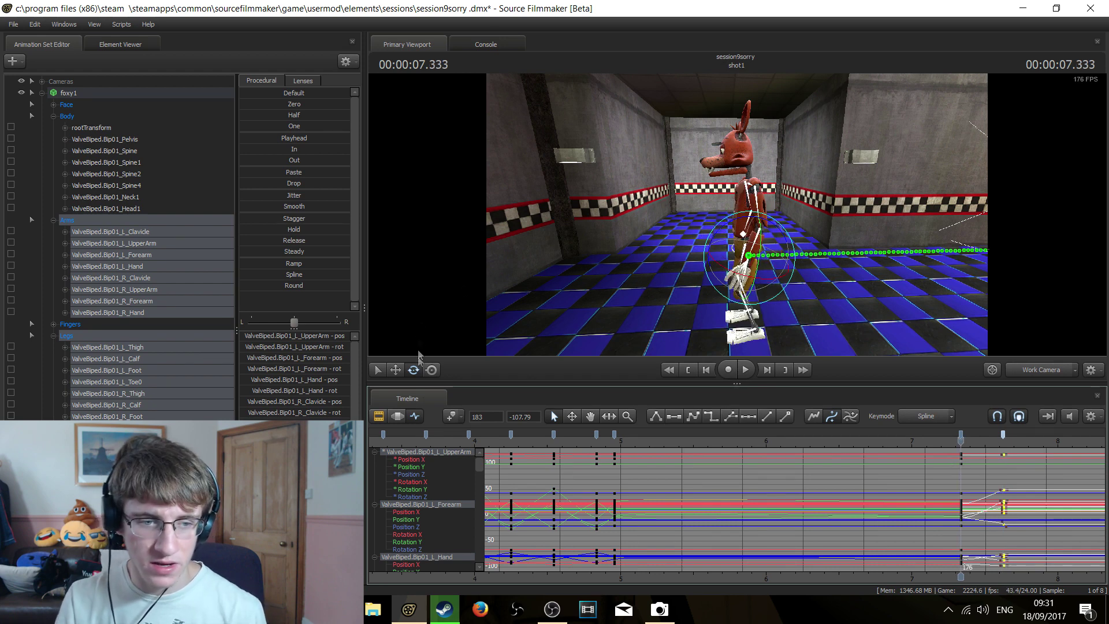
- Bookmark 7.333 s and 7.625 s in the Motion Editor and select the time range between them
click(398, 417)
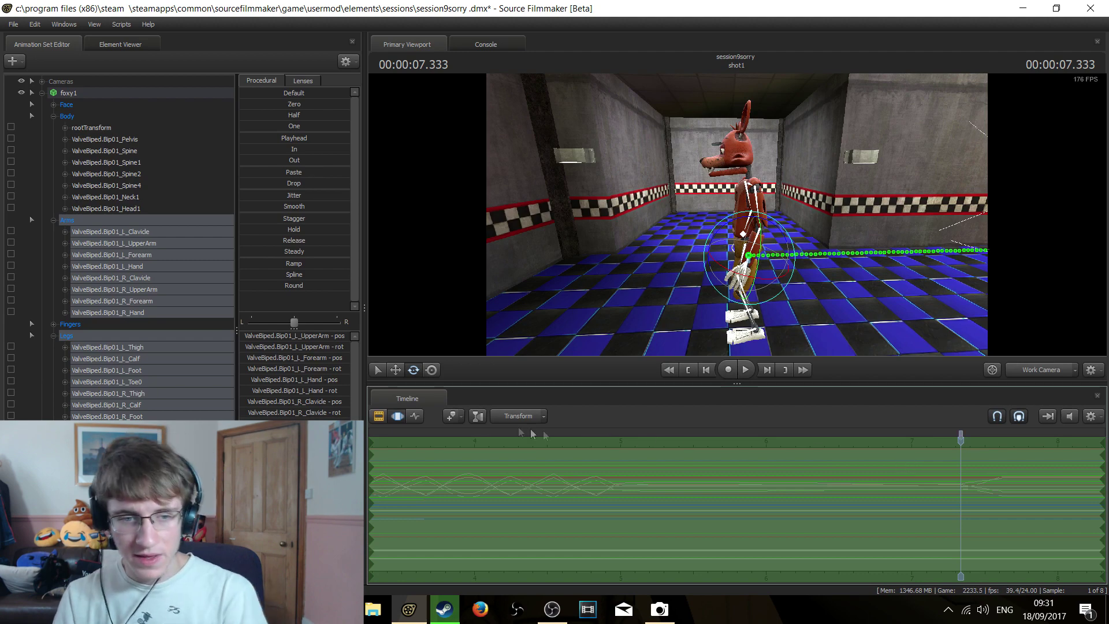
click(415, 416)
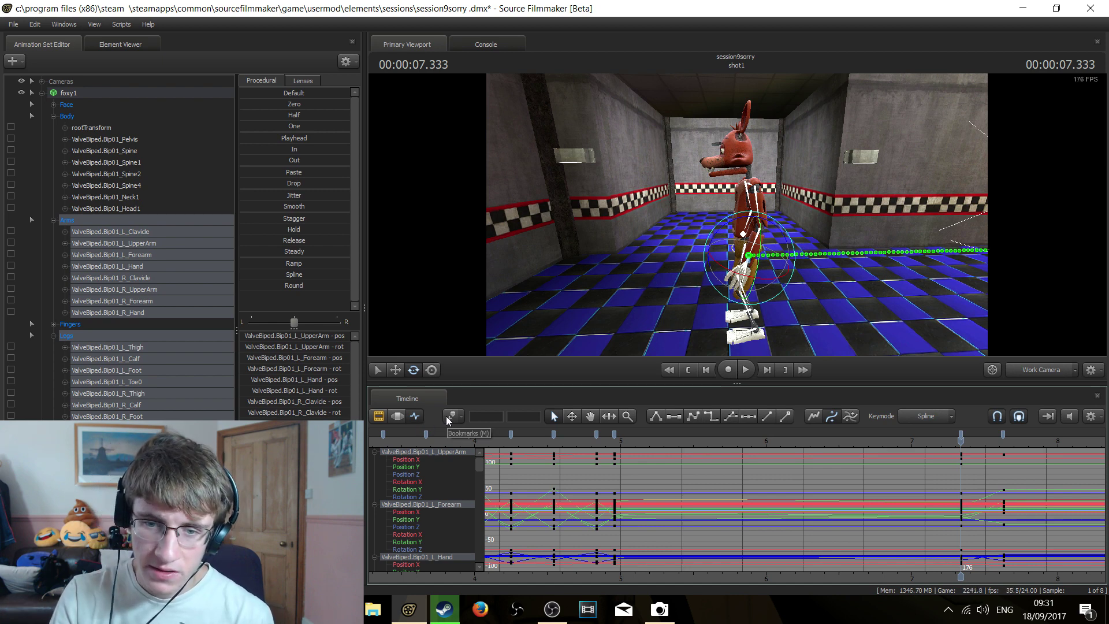
key(Up)
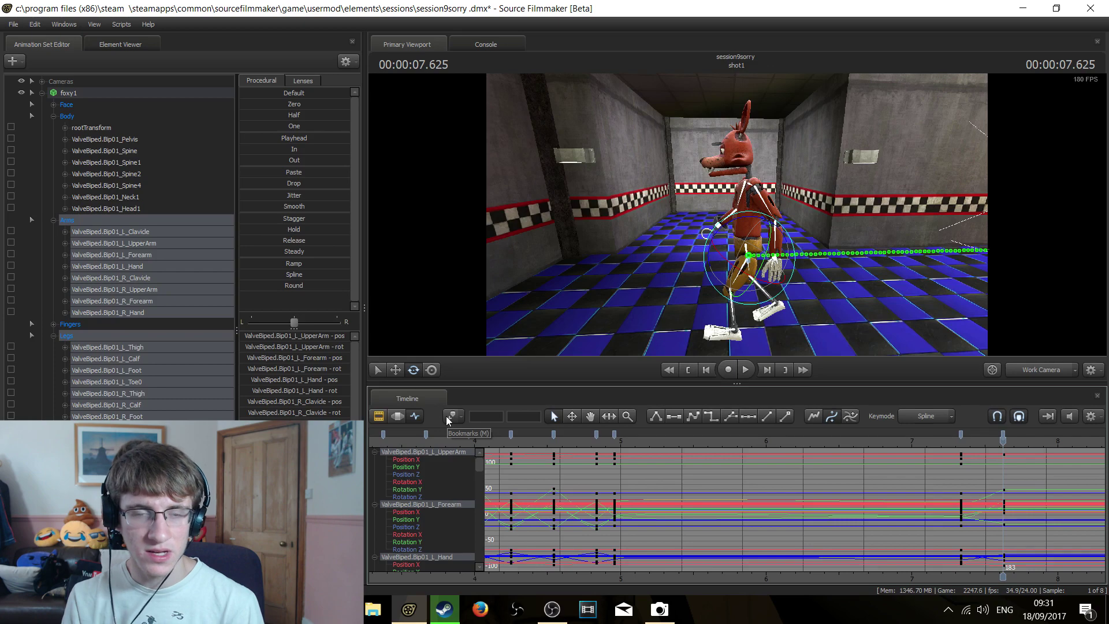
click(397, 417)
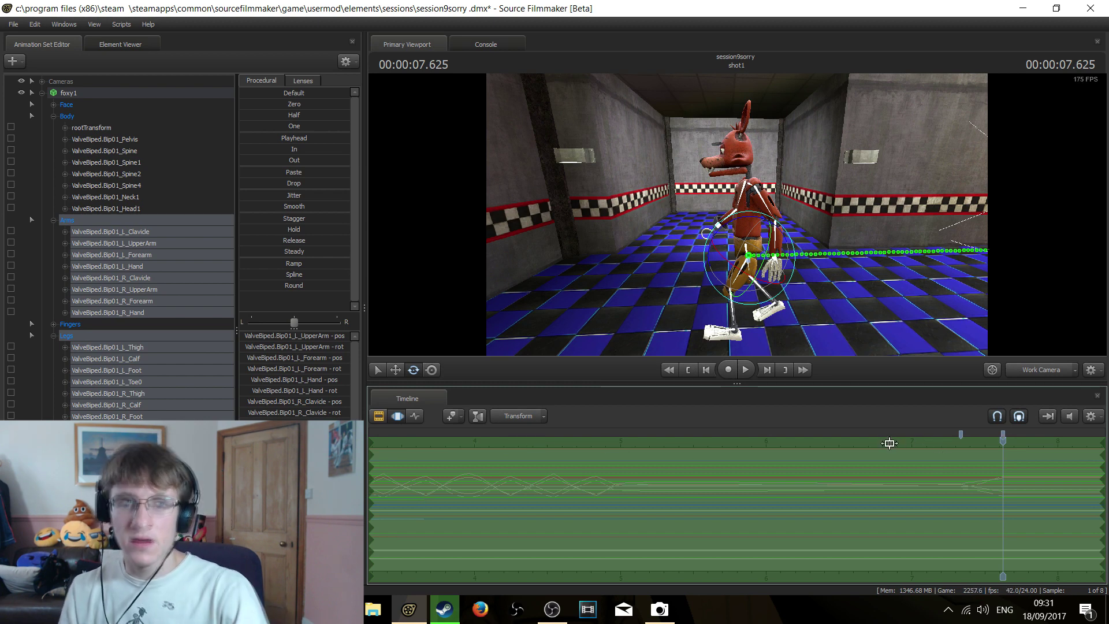
click(984, 485)
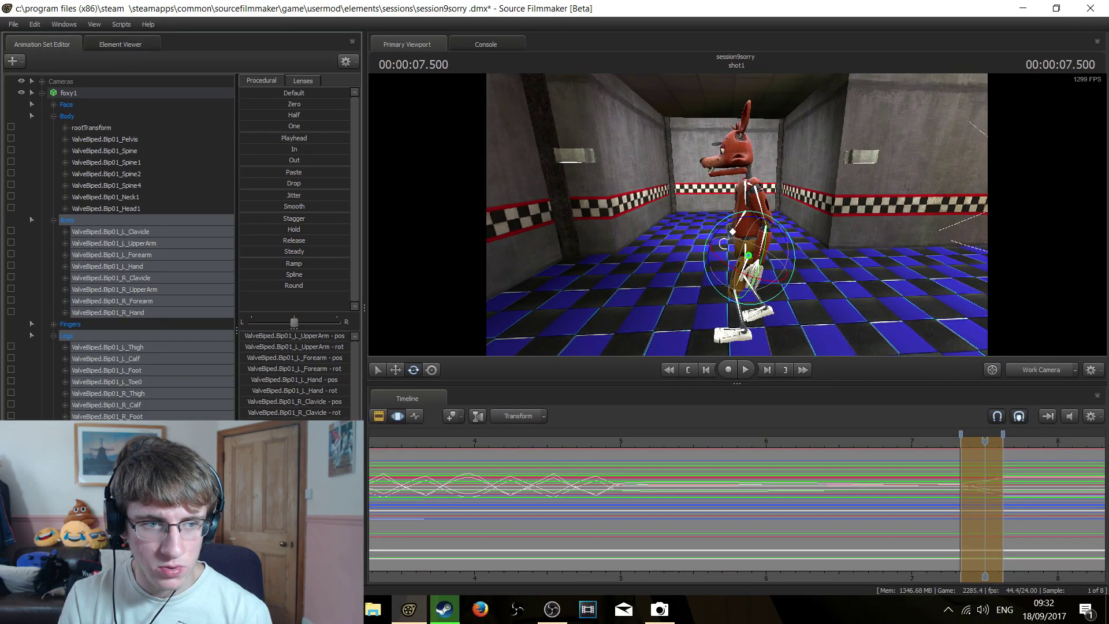
- Apply the Ramp preset to the selected range, play the transition, and return to the Graph Editor
drag(272, 264, 341, 264)
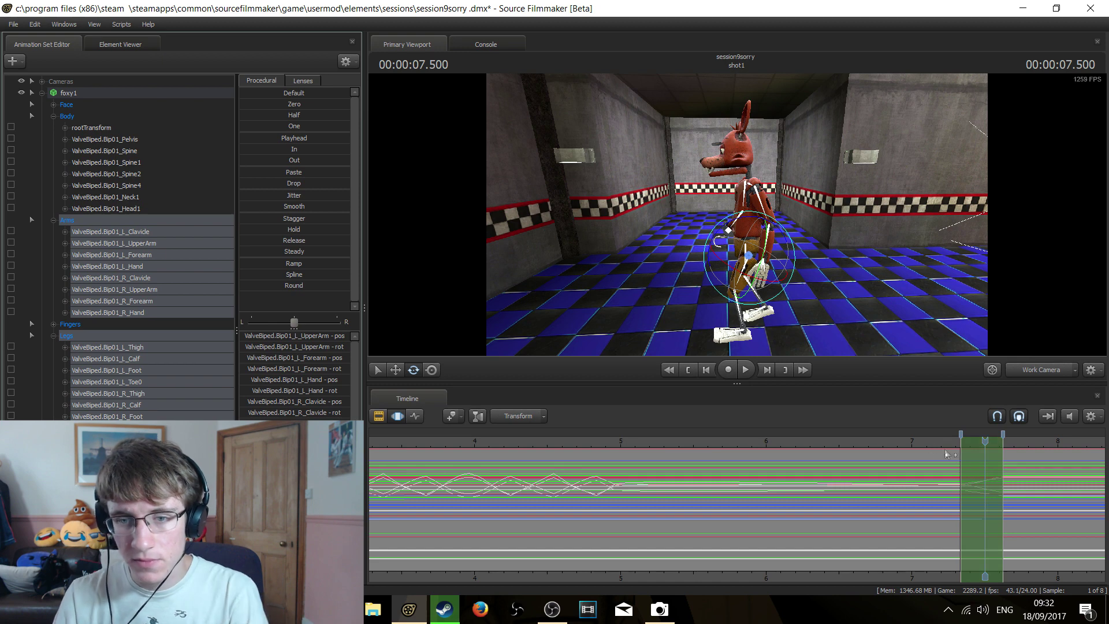
key(space)
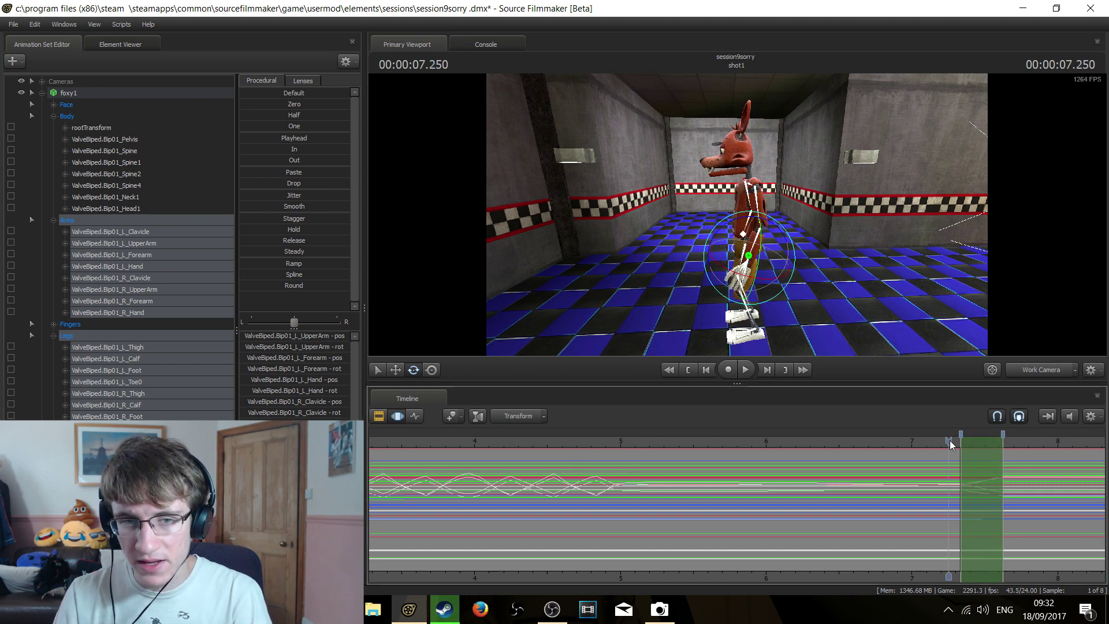
key(space)
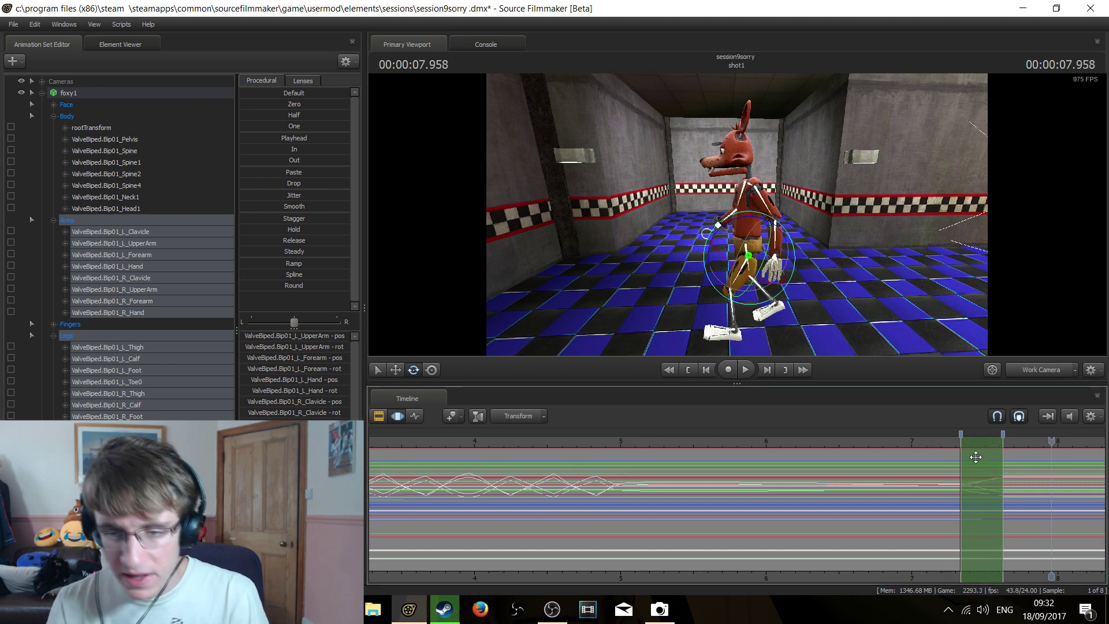
click(950, 440)
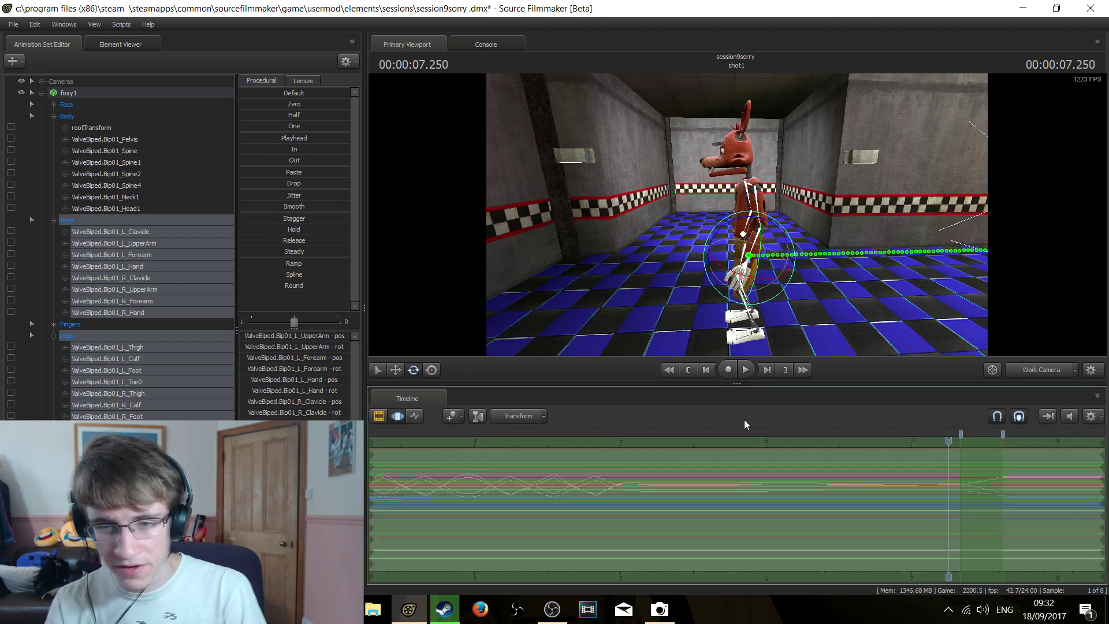
click(416, 416)
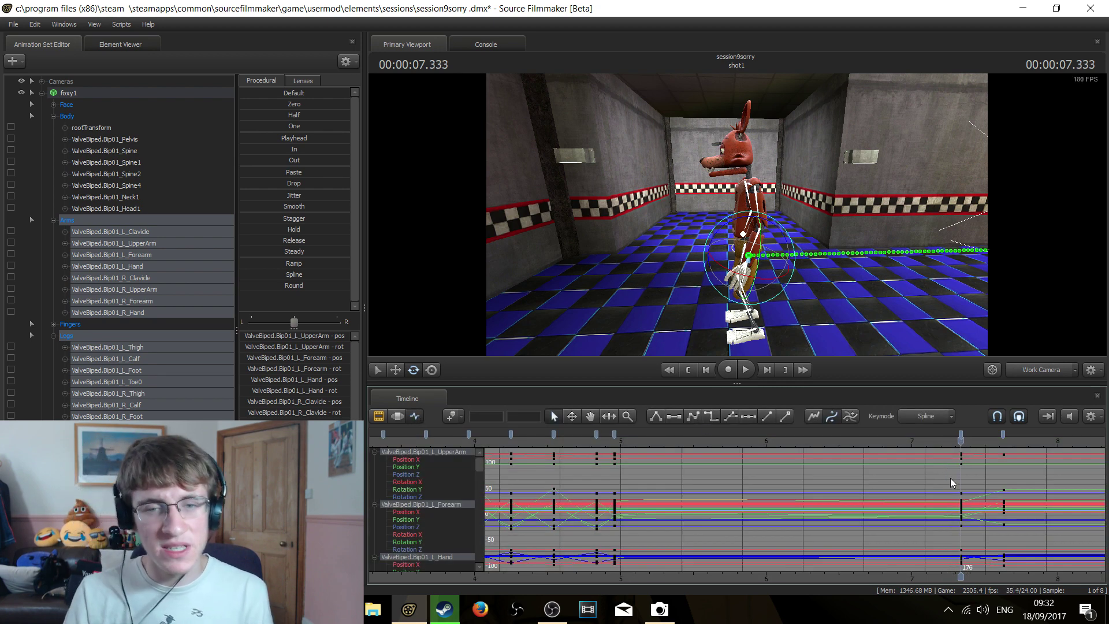
- Cut the ramped arm and leg key at frame 183 and paste it at frame 177
key(Right)
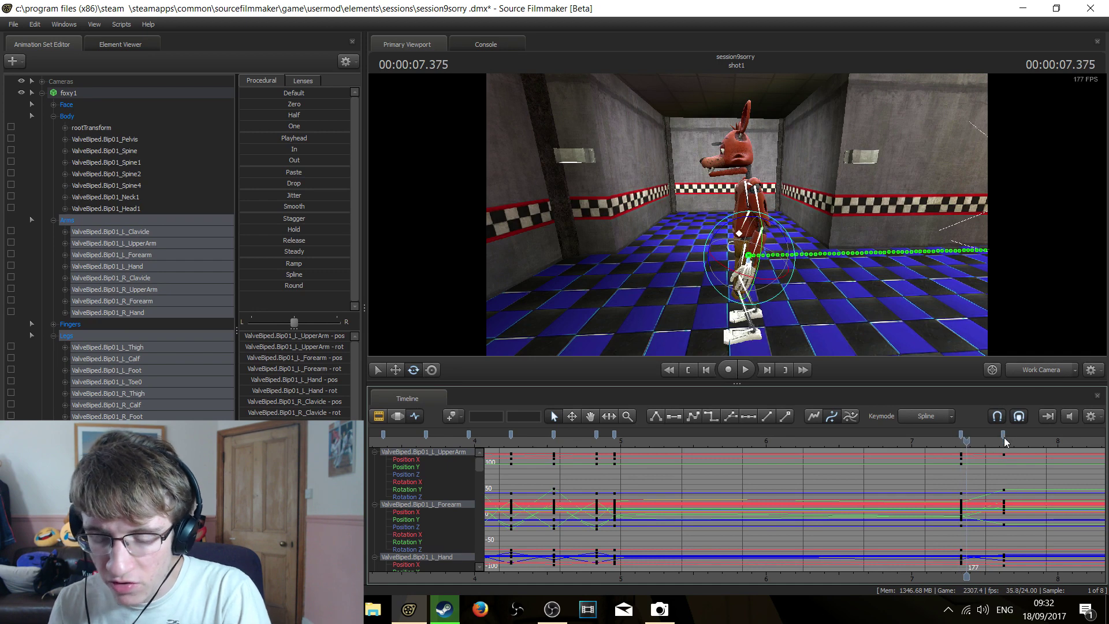
right_click(1003, 432)
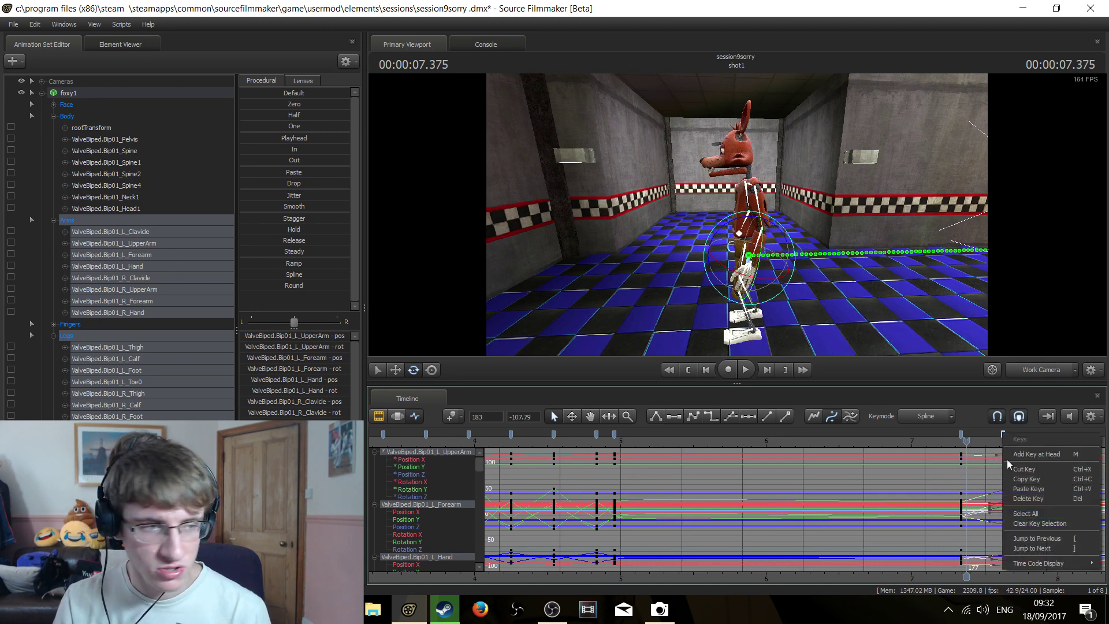
click(909, 17)
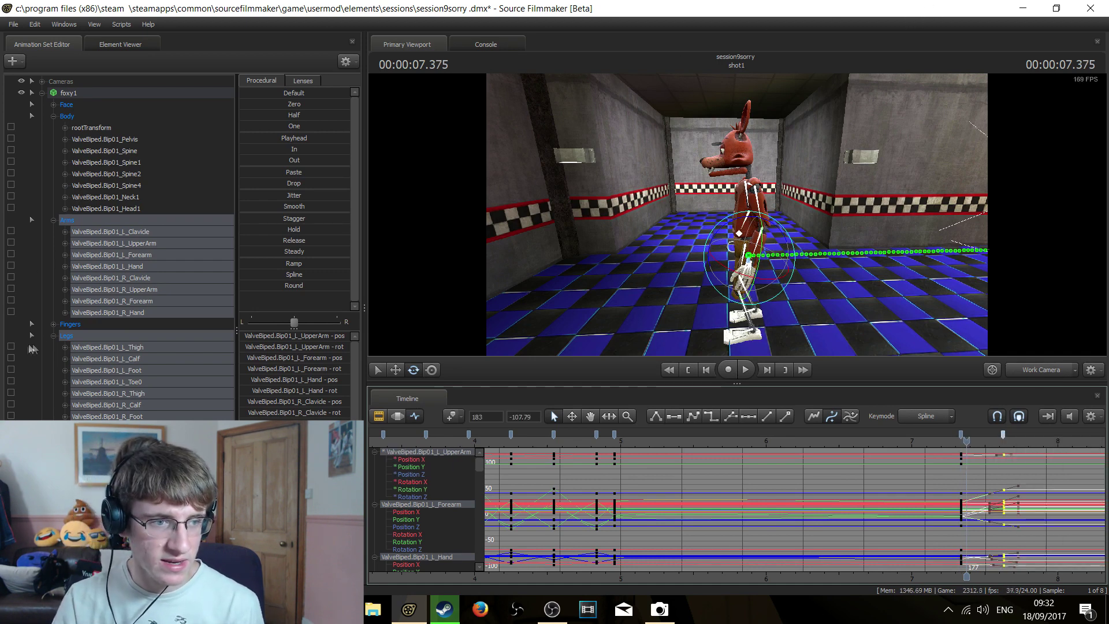
right_click(999, 431)
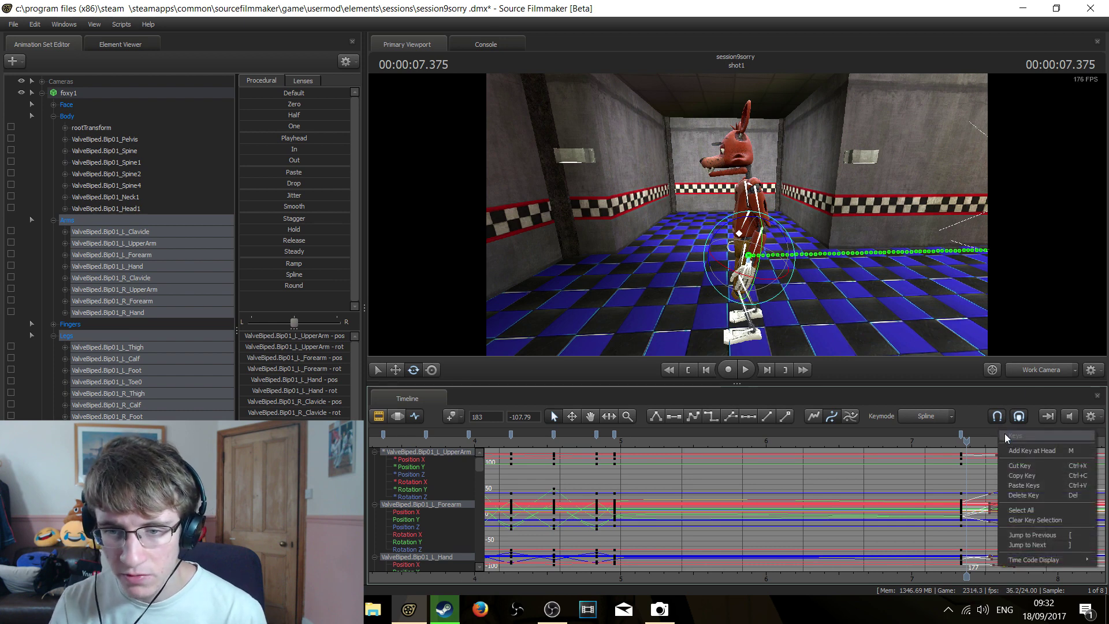
click(1005, 468)
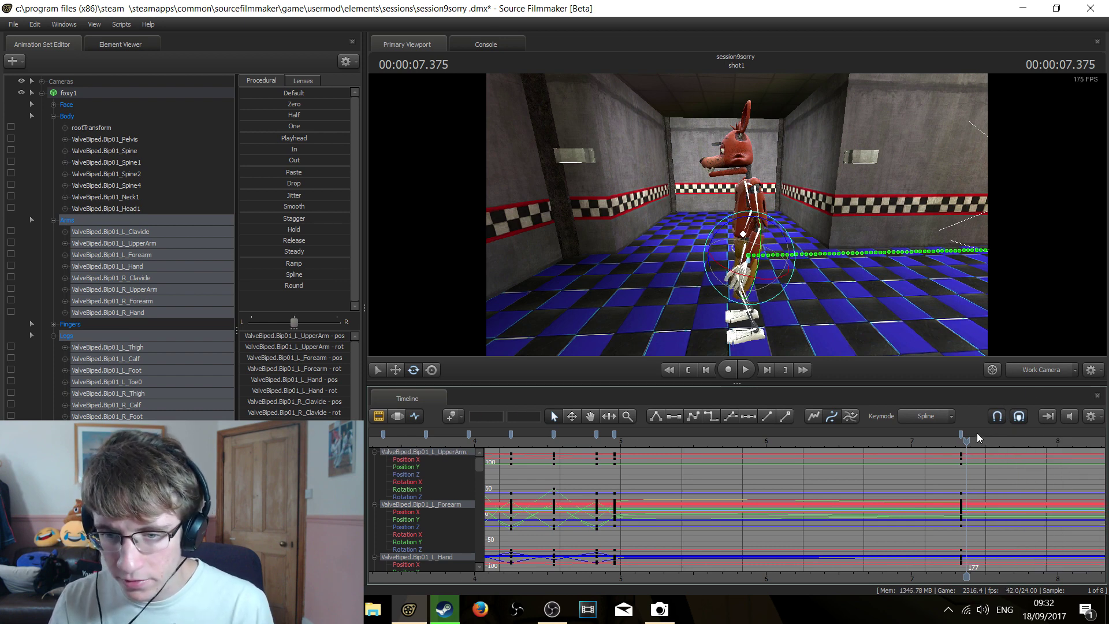
right_click(976, 433)
click(990, 487)
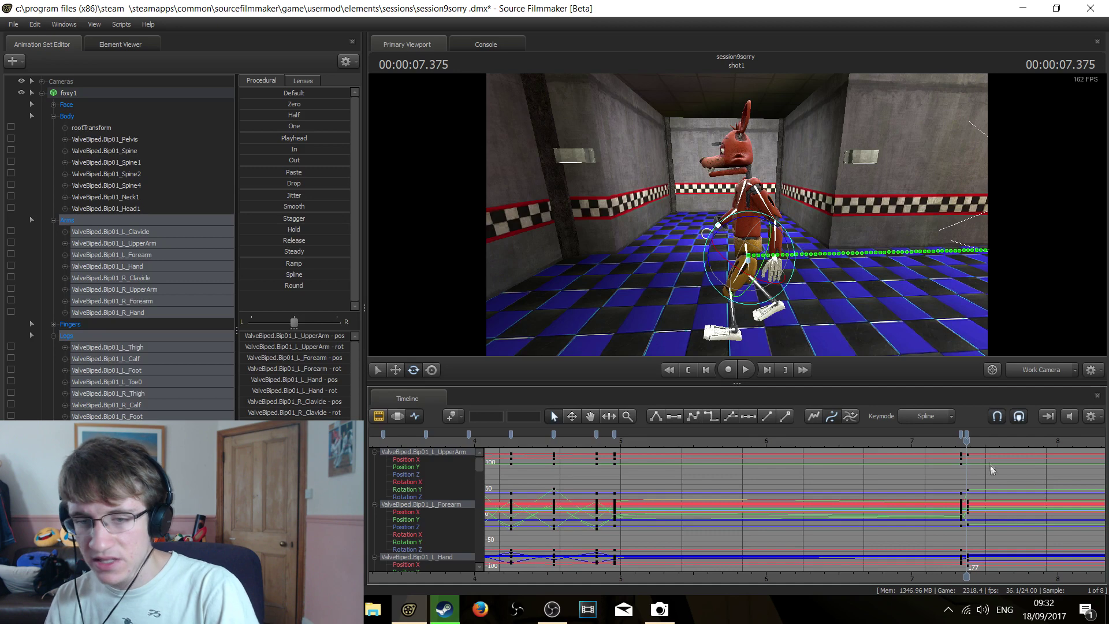
- Move the newly pasted key from frame 177 back to frame 183 and play the transition from standing to stepping
key(Right)
key(Right)
key(Right)
key(Right)
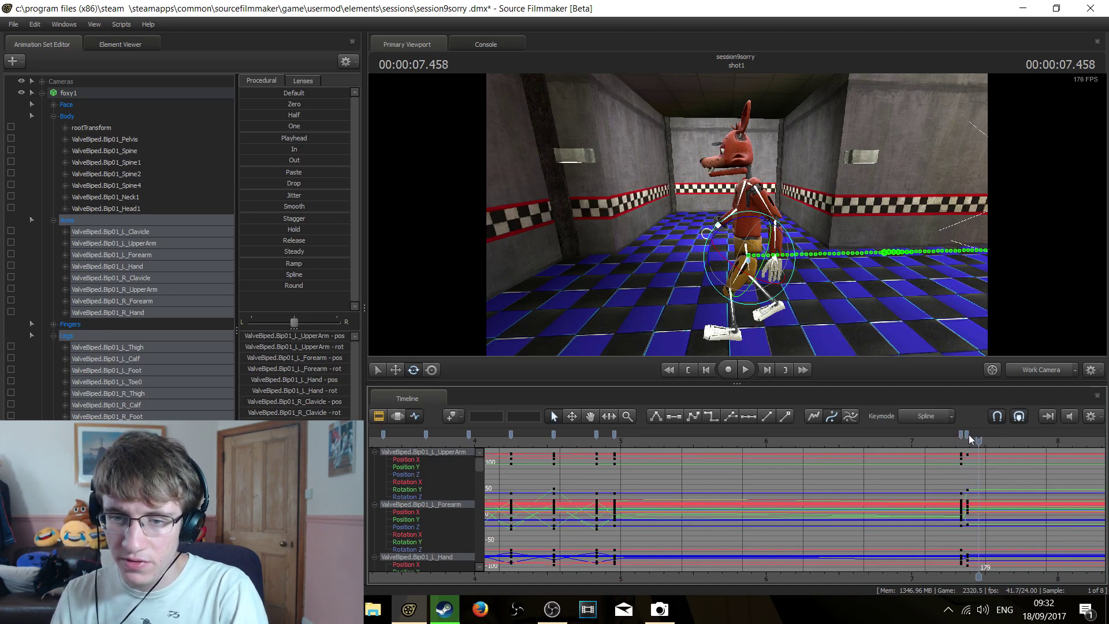
key(Right)
key(Right)
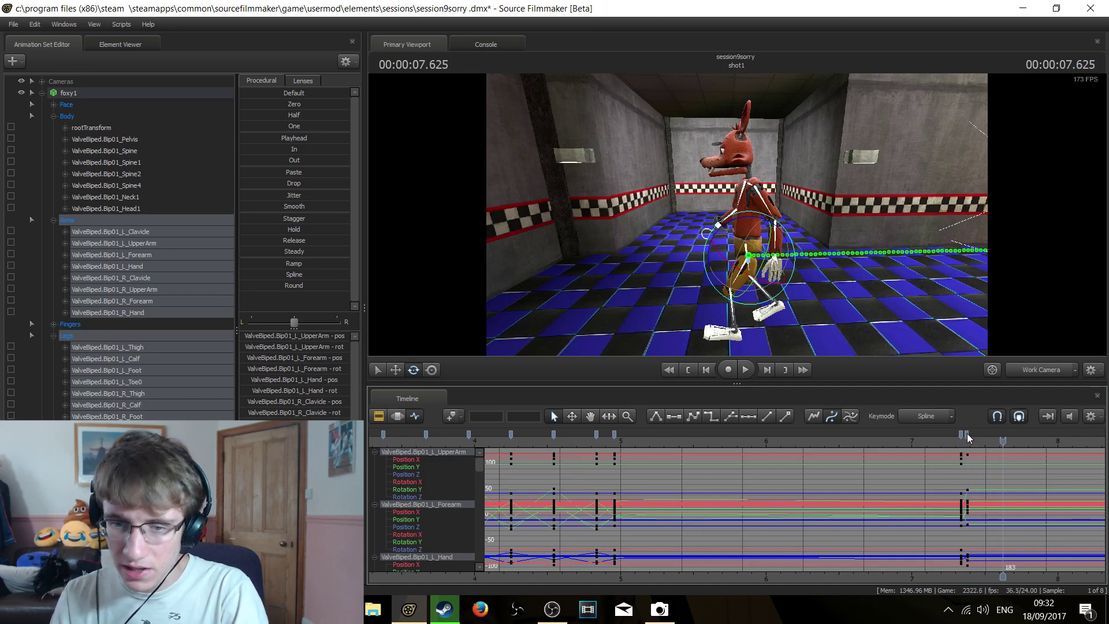
drag(968, 434, 1003, 438)
key(space)
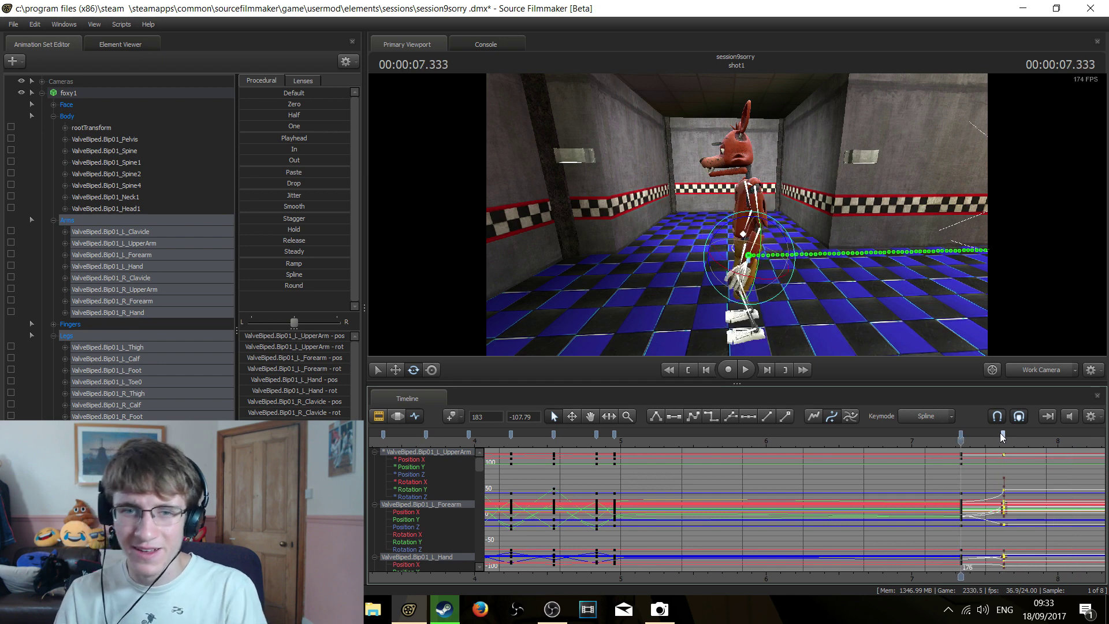
key(space)
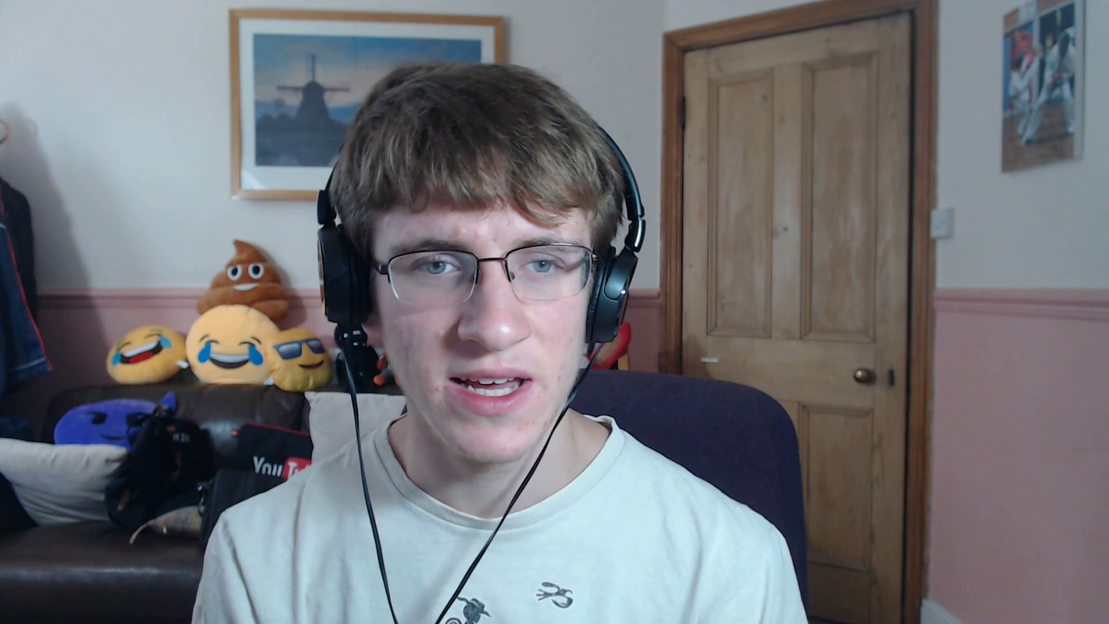